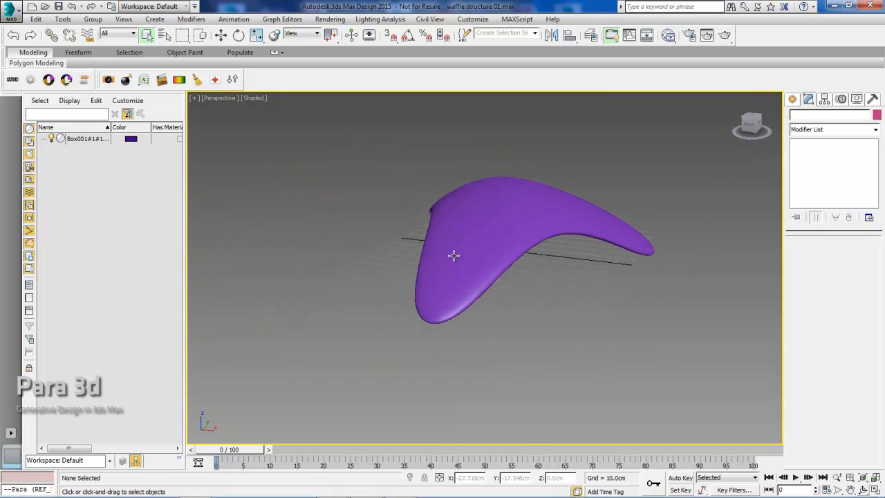
Step: Examine how the purple surface is built by switching its Edit Poly and MeshSmooth modifiers off and back on
{"action": "left_click", "coordinate": [484, 227]}
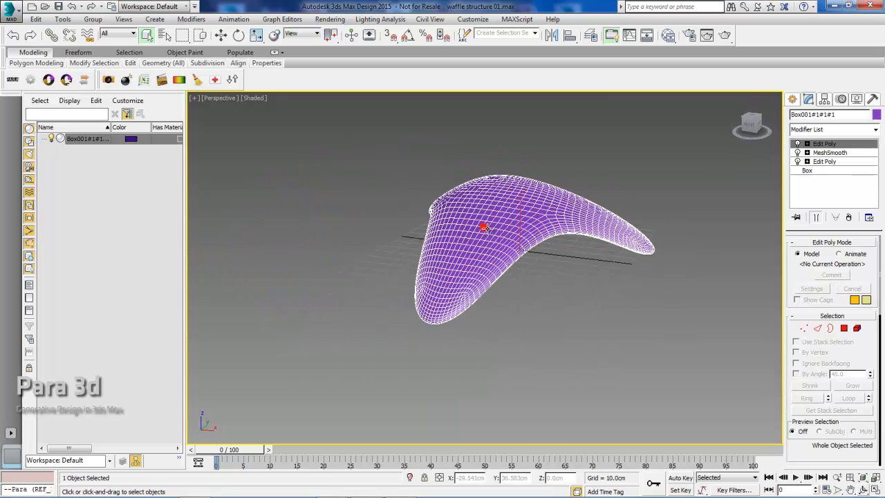
{"action": "left_click", "coordinate": [797, 152]}
{"action": "left_click", "coordinate": [796, 161]}
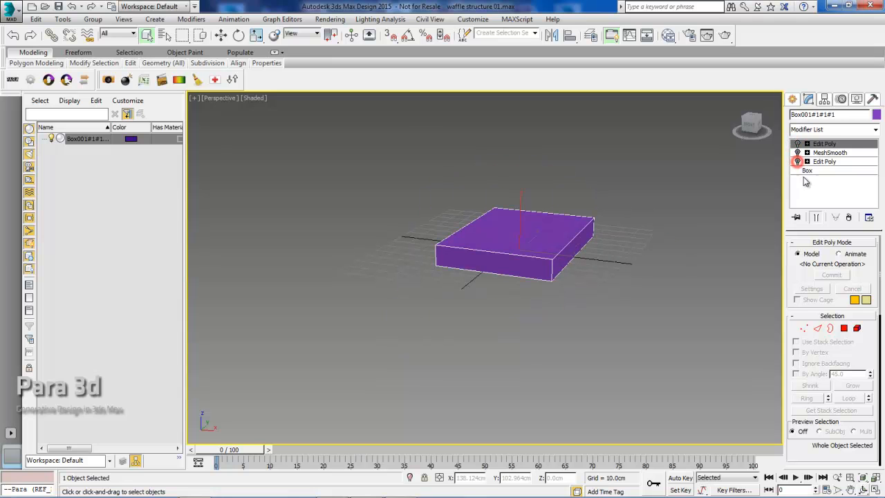
{"action": "left_click", "coordinate": [797, 161]}
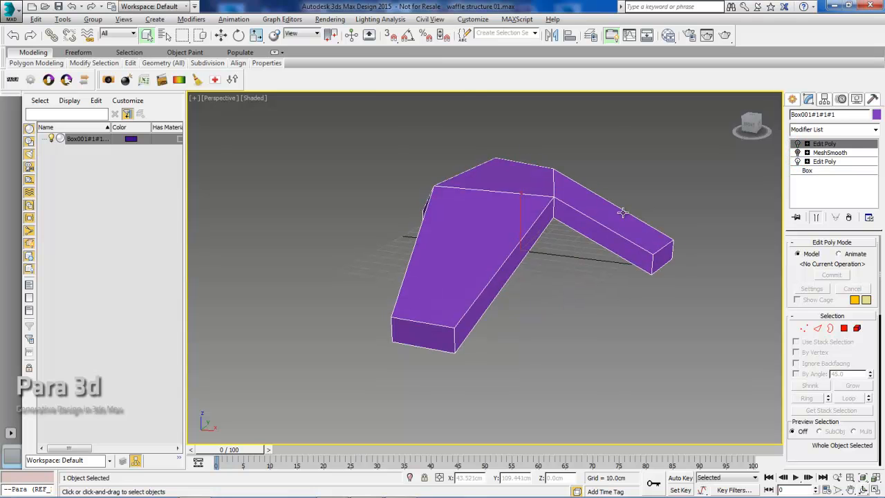
{"action": "middle_click_drag", "start_coordinate": [615, 210], "coordinate": [587, 215], "text": "alt"}
{"action": "left_click", "coordinate": [797, 153]}
{"action": "left_click", "coordinate": [797, 143]}
{"action": "middle_click_drag", "start_coordinate": [450, 195], "coordinate": [479, 195], "text": "alt"}
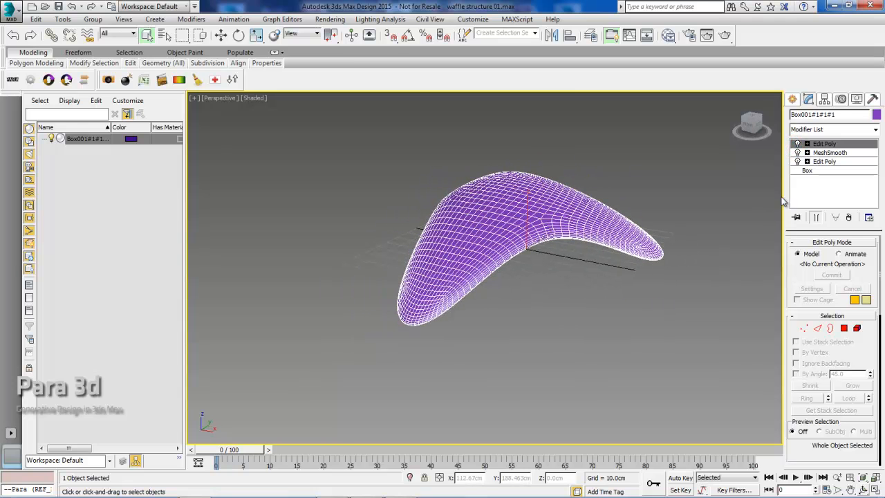
{"action": "left_click", "coordinate": [566, 164]}
Step: Examine the three-legged purple surface from above, from the side and up close
{"action": "middle_click_drag", "start_coordinate": [537, 204], "coordinate": [505, 255], "text": "alt"}
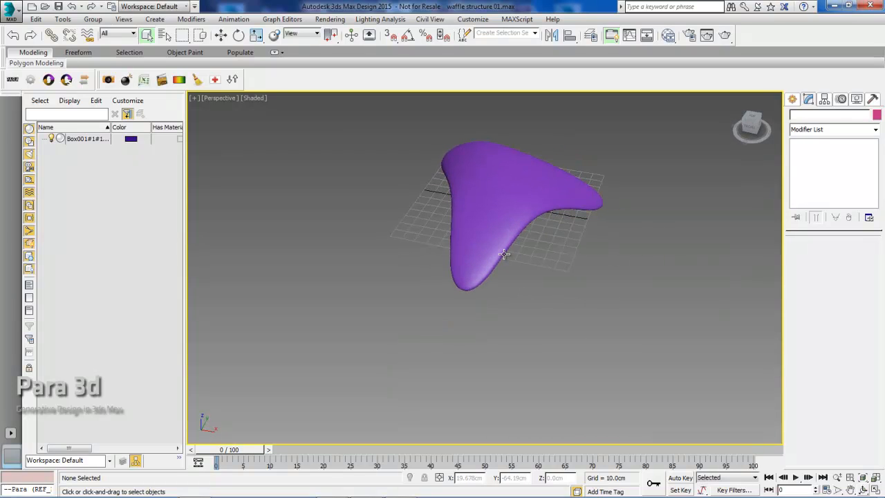
{"action": "middle_click_drag", "start_coordinate": [501, 224], "coordinate": [491, 203], "text": "alt"}
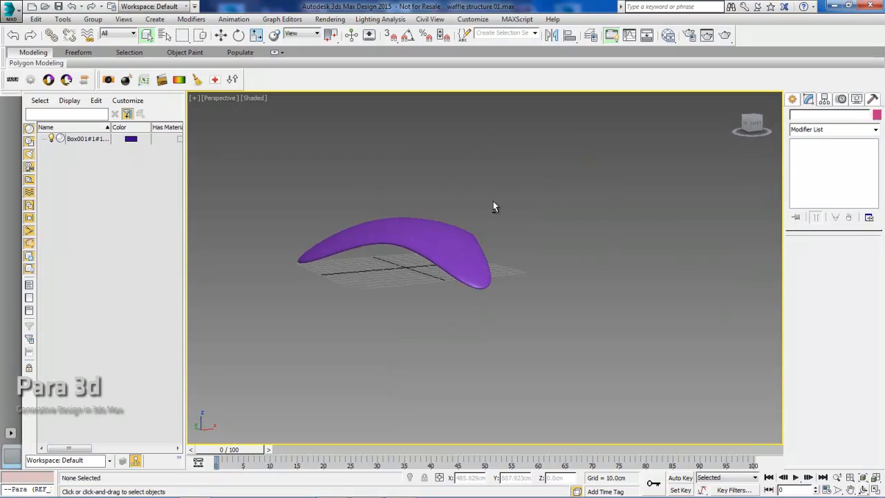
{"action": "scroll", "coordinate": [475, 252], "scroll_direction": "up", "scroll_amount": 6}
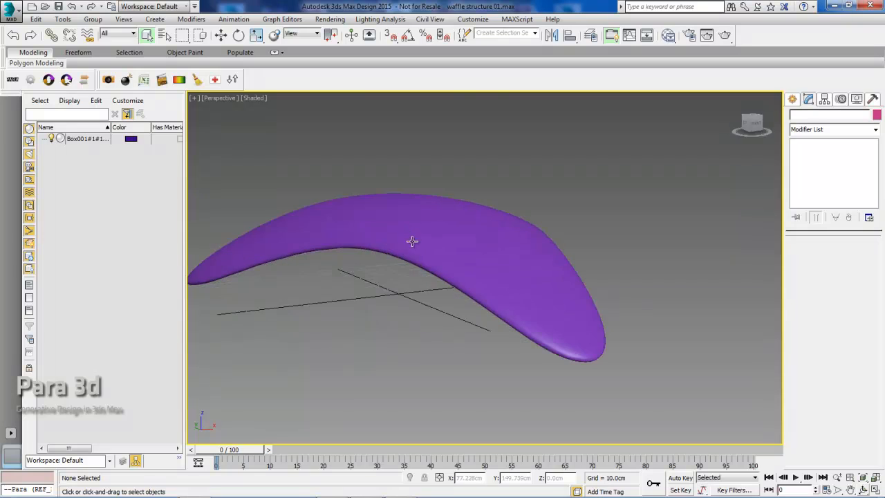
{"action": "middle_click_drag", "start_coordinate": [491, 249], "coordinate": [586, 278], "text": "alt"}
{"action": "middle_click_drag", "start_coordinate": [520, 282], "coordinate": [371, 286], "text": "alt"}
{"action": "scroll", "coordinate": [371, 286], "scroll_direction": "down", "scroll_amount": 5}
{"action": "middle_click_drag", "start_coordinate": [485, 284], "coordinate": [457, 263], "text": "alt"}
{"action": "scroll", "coordinate": [377, 287], "scroll_direction": "up", "scroll_amount": 5}
{"action": "scroll", "coordinate": [509, 277], "scroll_direction": "down", "scroll_amount": 4}
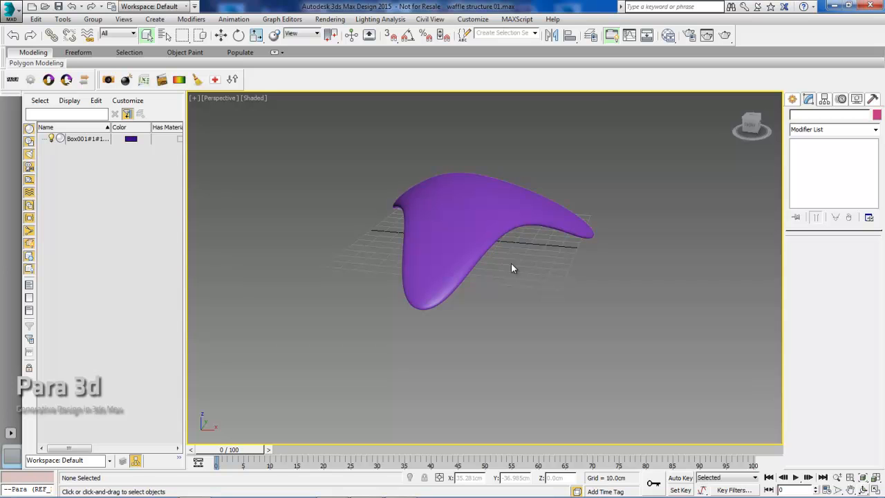
{"action": "middle_click_drag", "start_coordinate": [502, 275], "coordinate": [542, 245], "text": "alt"}
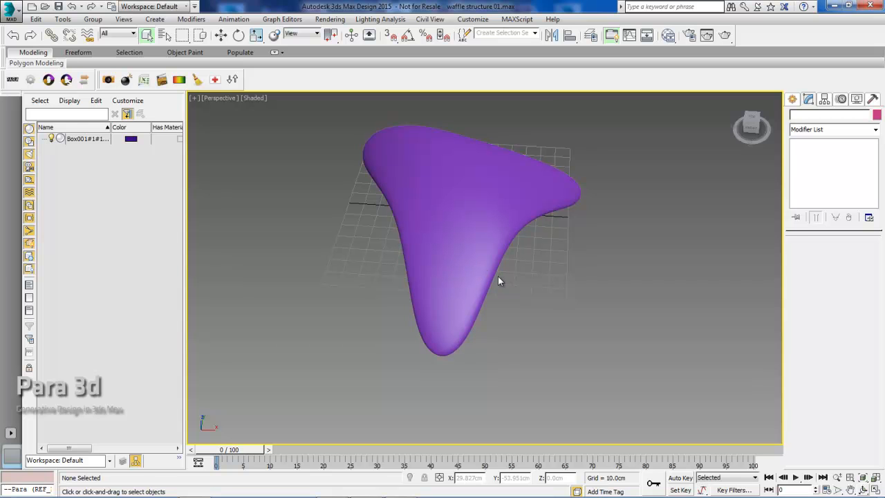
{"action": "middle_click_drag", "start_coordinate": [531, 288], "coordinate": [532, 275], "text": "alt"}
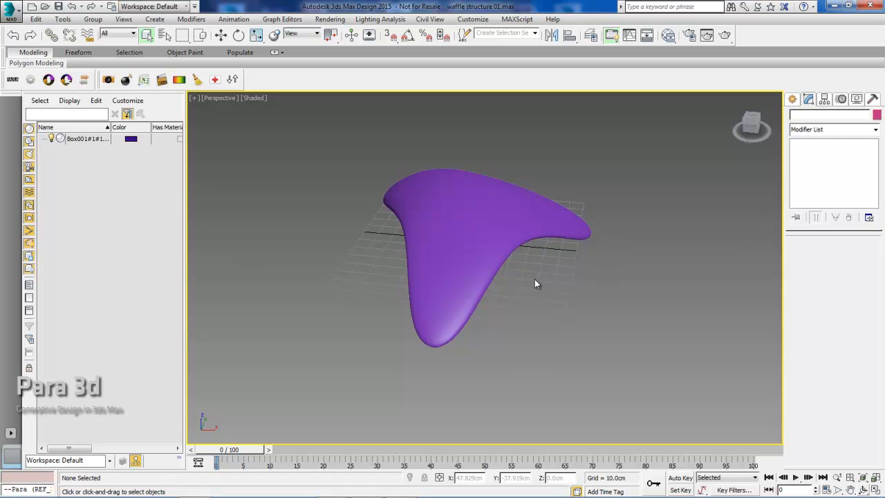
Step: In the Right view, draw a Grid helper about 81 cm long and 230 cm wide around the purple surface
{"action": "left_click", "coordinate": [218, 98]}
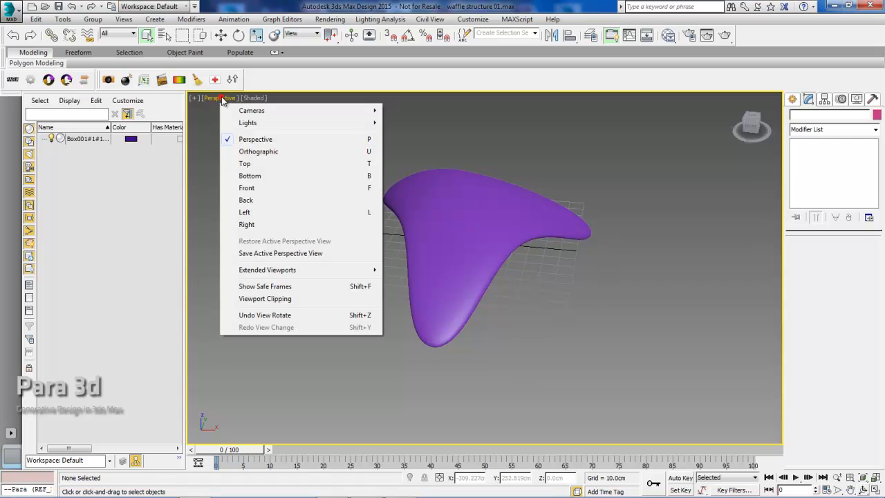
{"action": "left_click", "coordinate": [253, 224]}
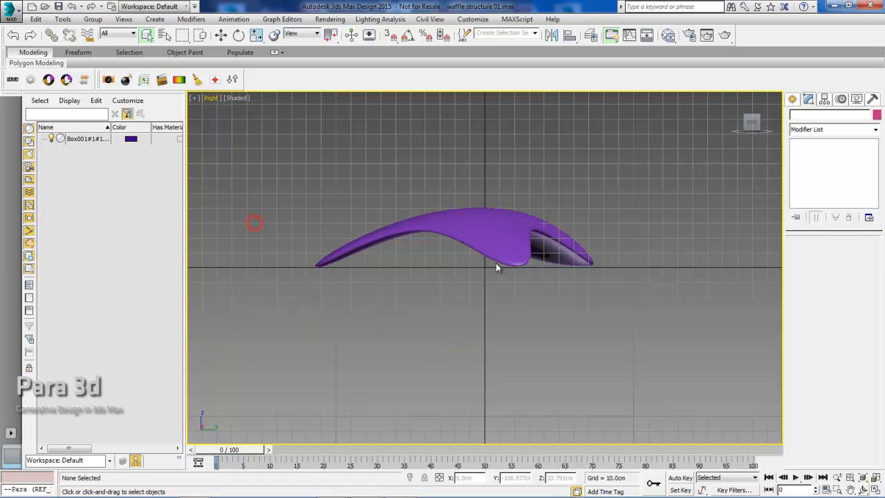
{"action": "left_click", "coordinate": [792, 99]}
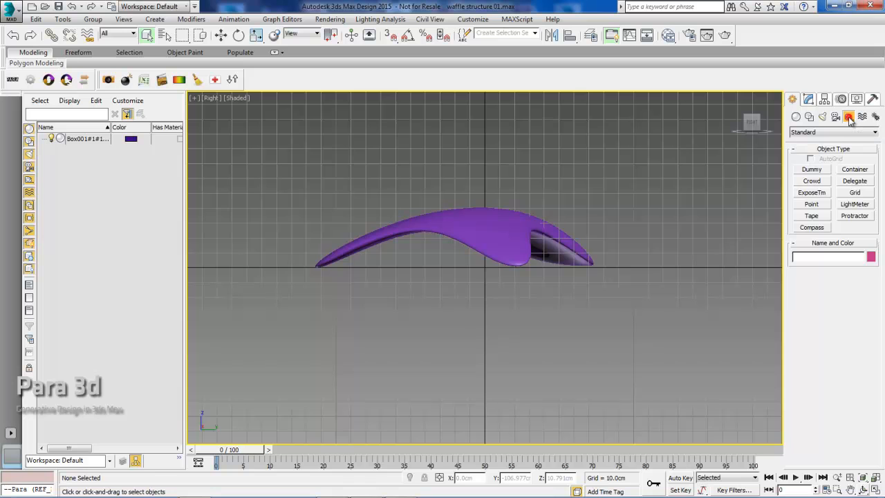
{"action": "left_click", "coordinate": [854, 192]}
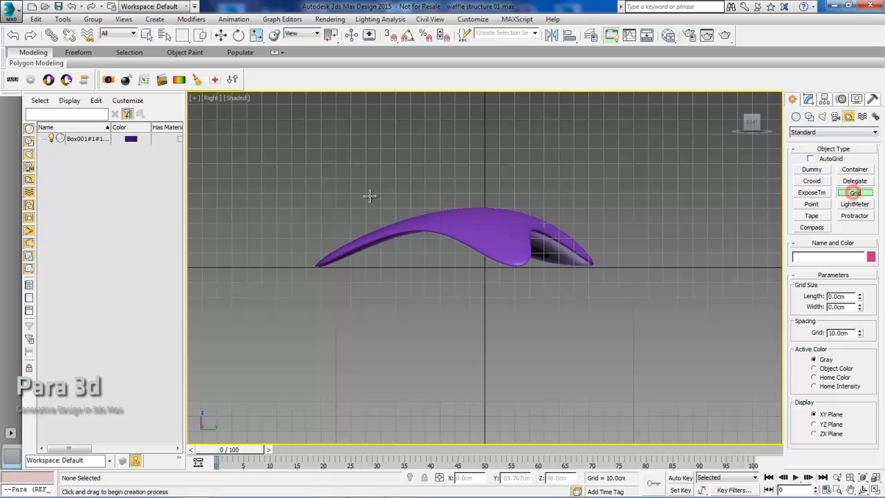
{"action": "left_click_drag", "start_coordinate": [279, 172], "coordinate": [620, 292]}
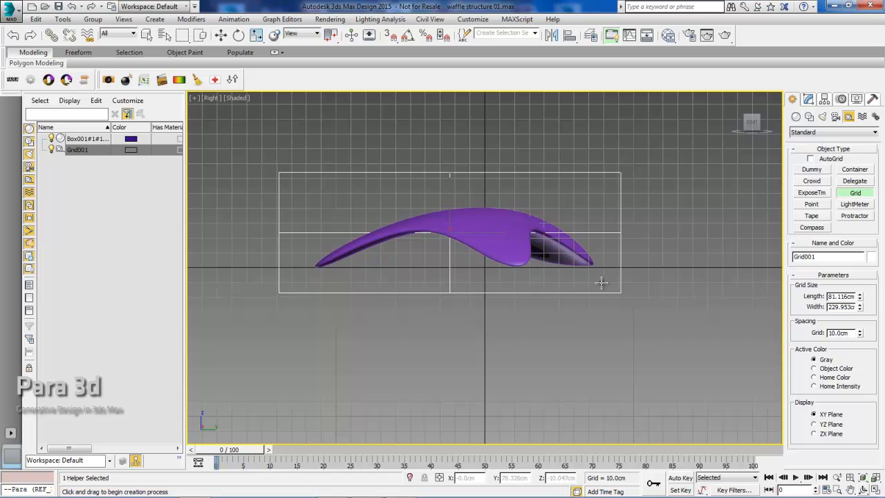
Step: In the Top view, move the grid along X to about -66.5 cm, just inside the surface's negative-X tip
{"action": "key", "text": "t"}
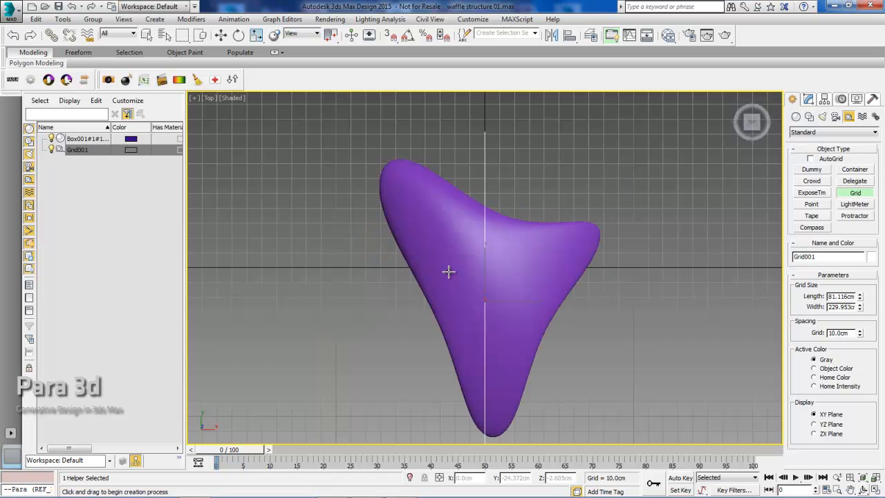
{"action": "middle_click_drag", "start_coordinate": [509, 199], "coordinate": [484, 191]}
{"action": "key", "text": "w"}
{"action": "left_click_drag", "start_coordinate": [509, 294], "coordinate": [407, 295]}
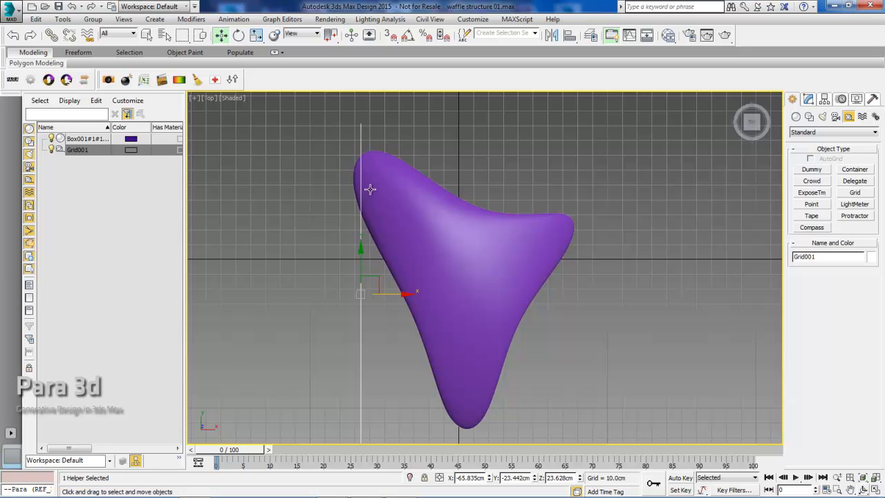
{"action": "left_click_drag", "start_coordinate": [405, 295], "coordinate": [404, 295]}
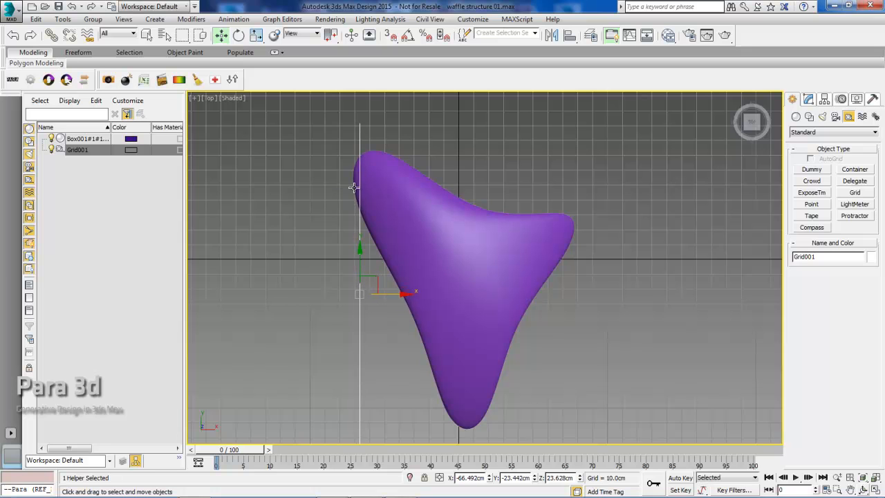
Step: Clone the grid as one copy along X to about 72 cm, near the surface's opposite tip
{"action": "left_click_drag", "start_coordinate": [391, 294], "coordinate": [596, 293]}
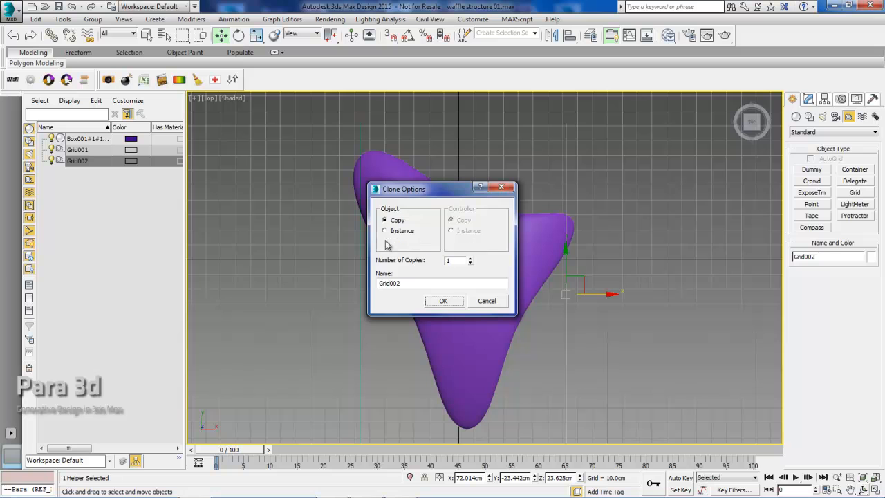
{"action": "left_click", "coordinate": [443, 302]}
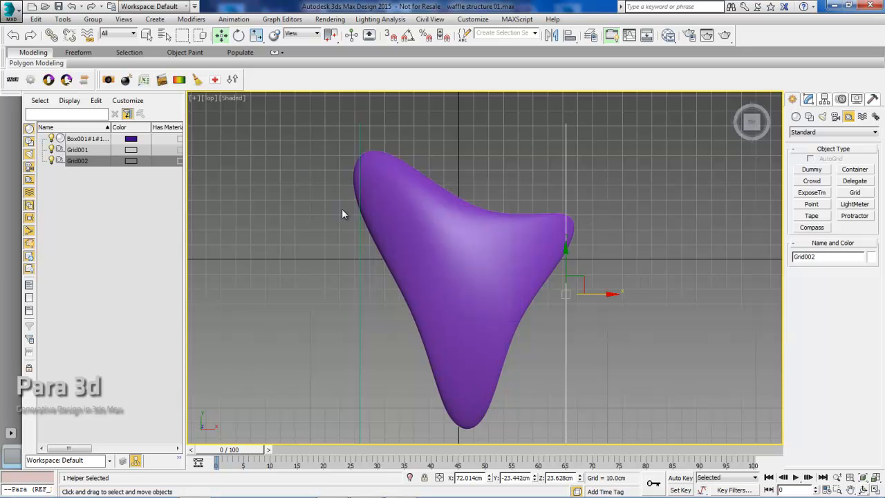
{"action": "scroll", "coordinate": [624, 228], "scroll_direction": "down", "scroll_amount": 5}
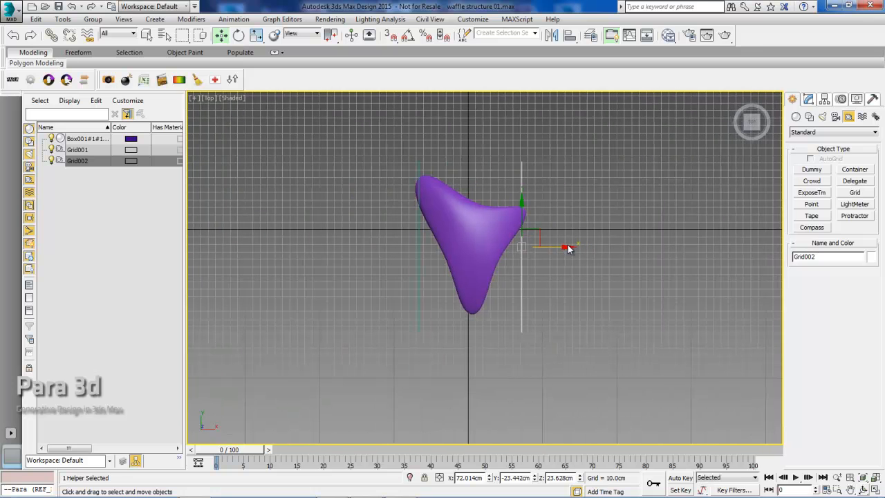
Step: In the Front view, draw another Grid helper about 89 cm long and 173 cm wide around the surface
{"action": "key", "text": "f"}
{"action": "scroll", "coordinate": [525, 250], "scroll_direction": "up", "scroll_amount": 7}
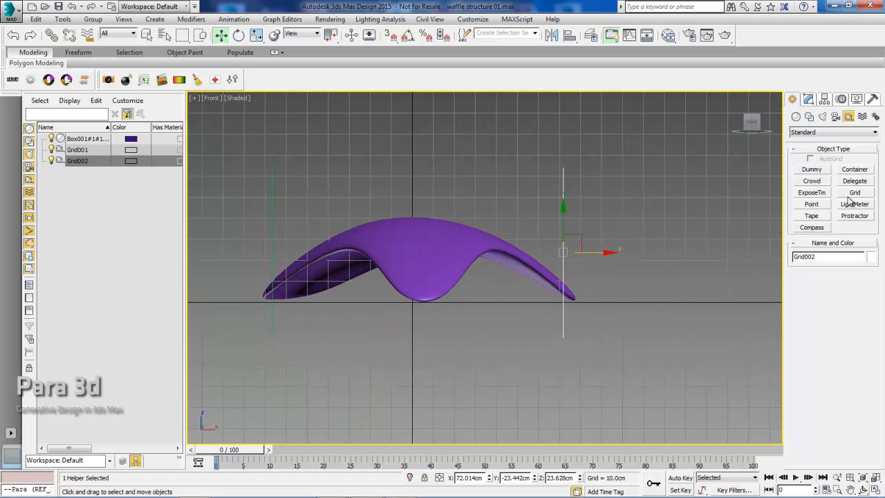
{"action": "left_click", "coordinate": [857, 194]}
{"action": "left_click_drag", "start_coordinate": [244, 161], "coordinate": [611, 344]}
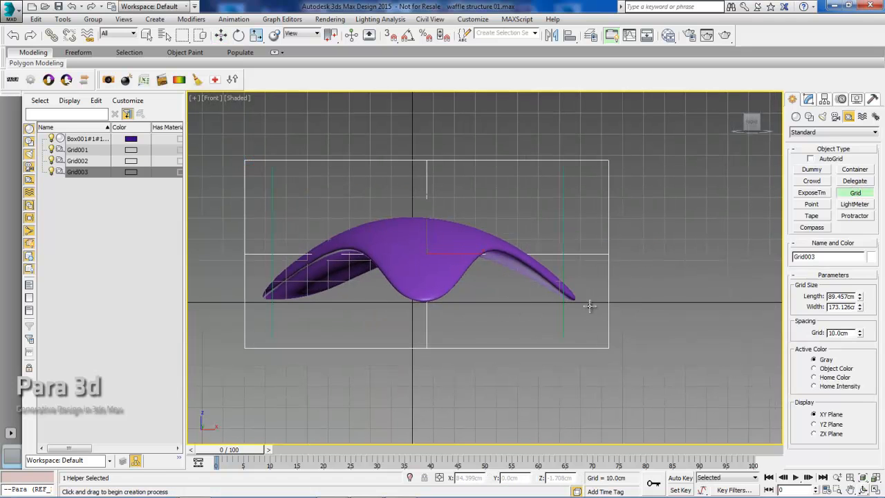
Step: In the Top view, move the front-facing grid along Y to about 68.4 cm, just inside the surface's far tip
{"action": "key", "text": "t"}
{"action": "key", "text": "w"}
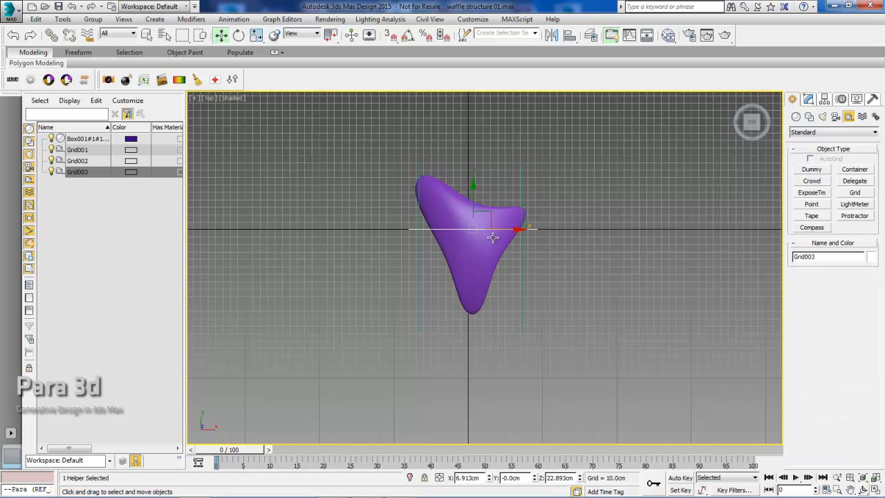
{"action": "left_click_drag", "start_coordinate": [472, 195], "coordinate": [468, 158]}
{"action": "scroll", "coordinate": [423, 179], "scroll_direction": "up", "scroll_amount": 4}
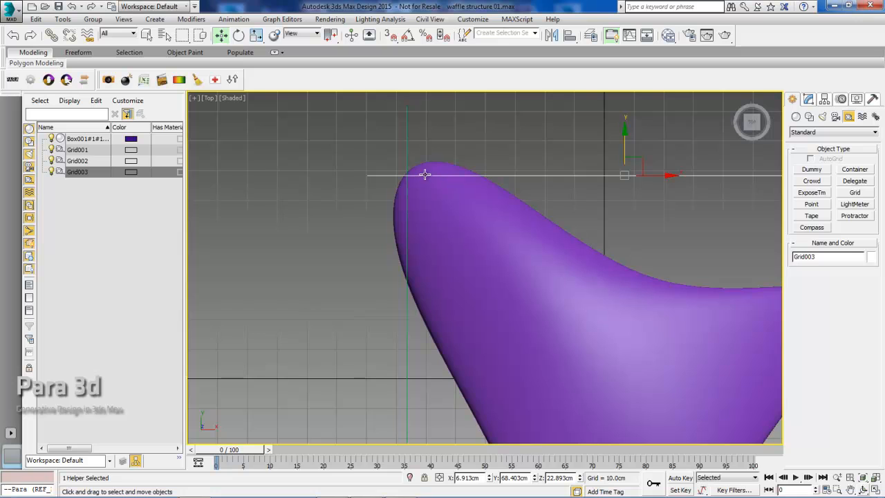
{"action": "scroll", "coordinate": [463, 179], "scroll_direction": "down", "scroll_amount": 3}
{"action": "middle_click_drag", "start_coordinate": [543, 201], "coordinate": [529, 186]}
Step: Clone the front-facing grid as one copy along Y to about -109 cm, at the tip of the long leg
{"action": "left_click_drag", "start_coordinate": [506, 140], "coordinate": [519, 326]}
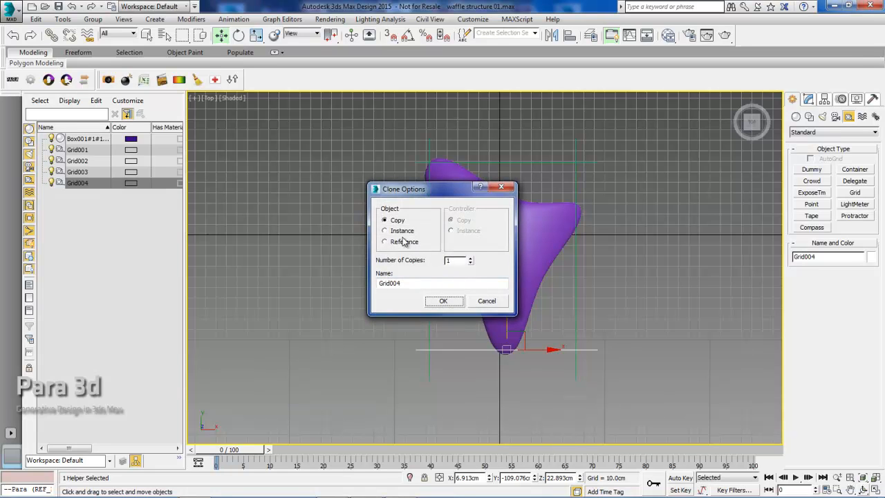
{"action": "left_click", "coordinate": [443, 301]}
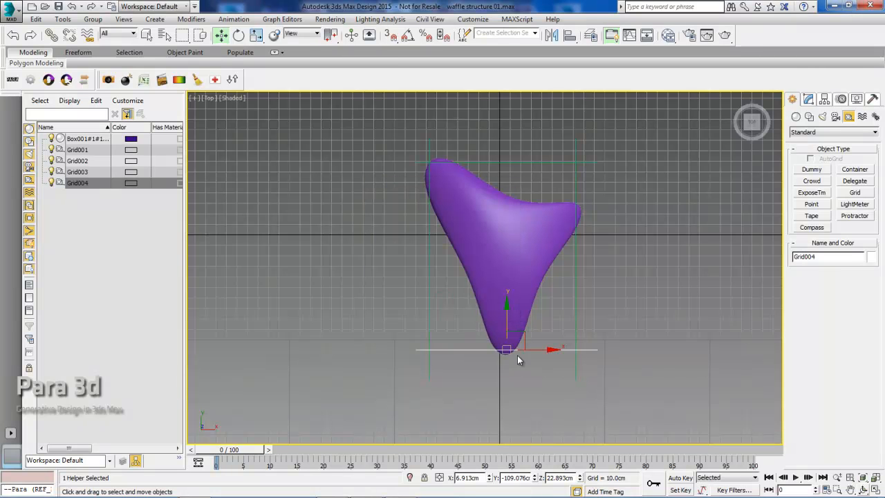
{"action": "scroll", "coordinate": [498, 330], "scroll_direction": "up", "scroll_amount": 5}
{"action": "scroll", "coordinate": [489, 299], "scroll_direction": "down", "scroll_amount": 5}
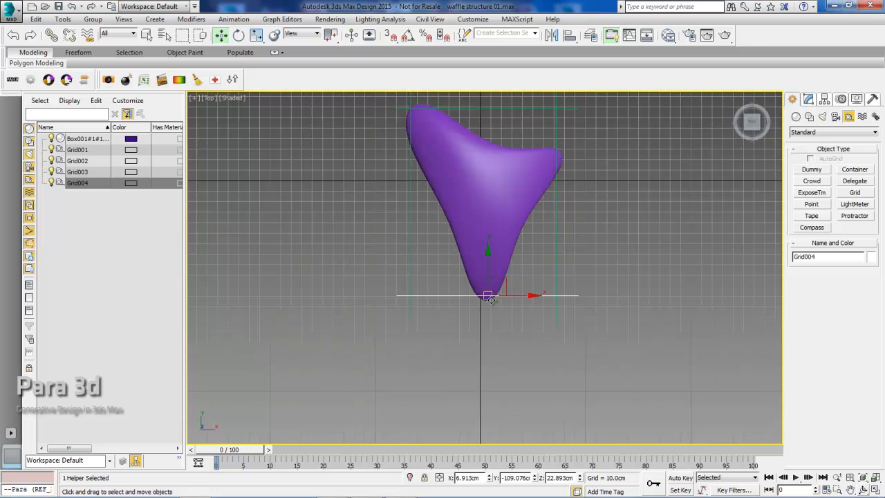
{"action": "scroll", "coordinate": [553, 164], "scroll_direction": "up", "scroll_amount": 2}
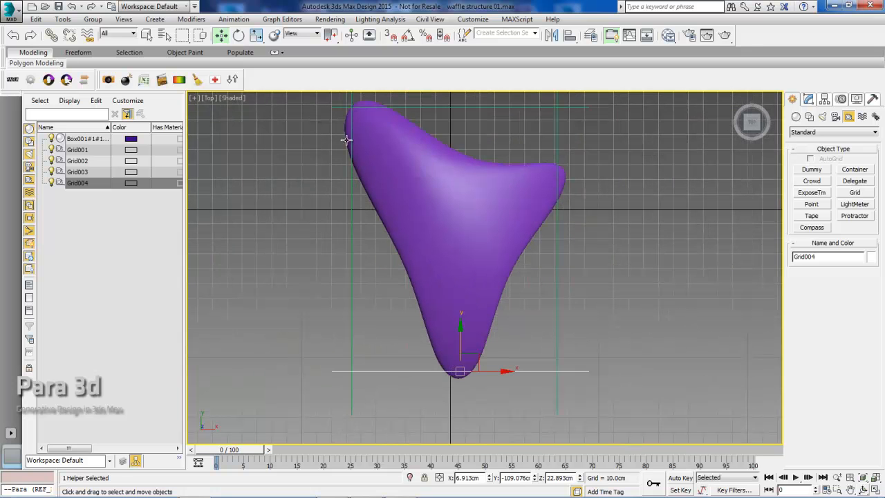
{"action": "scroll", "coordinate": [456, 144], "scroll_direction": "down", "scroll_amount": 2}
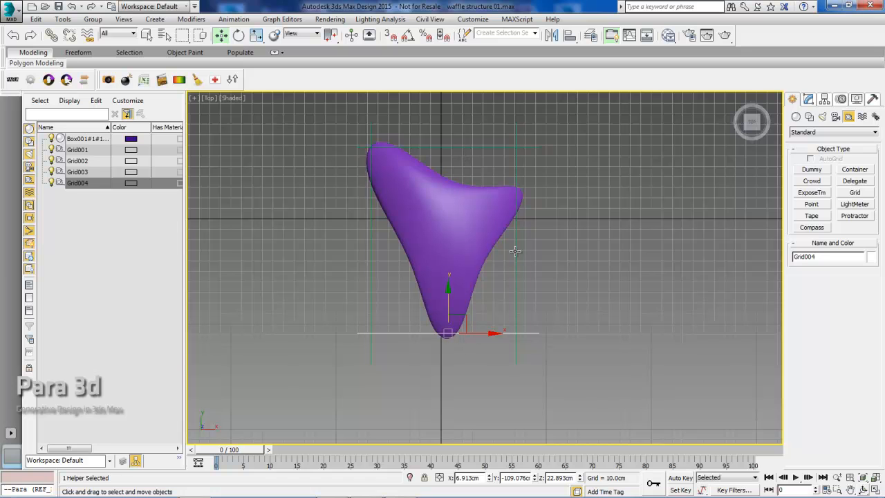
{"action": "middle_click_drag", "start_coordinate": [406, 269], "coordinate": [418, 272]}
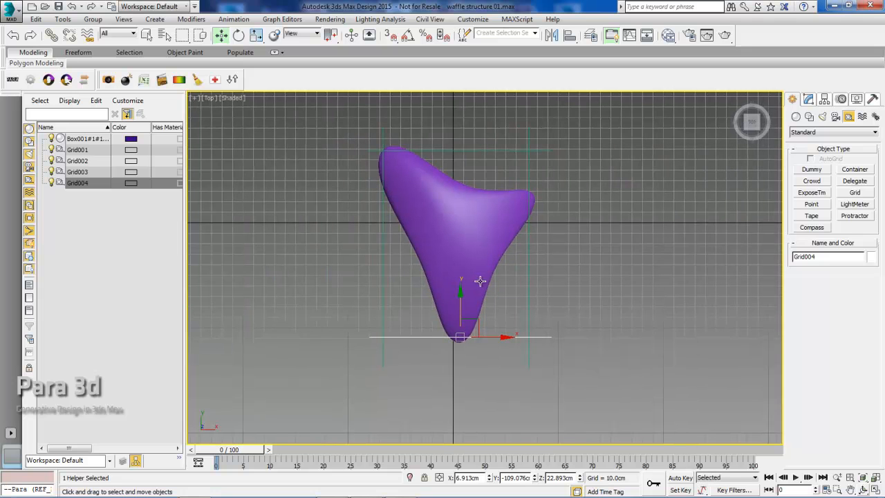
Step: Select the purple surface Box001#1#1#1 and create a Para 3d parametric object for it with the Assign controller option
{"action": "middle_click_drag", "start_coordinate": [557, 302], "coordinate": [498, 338], "text": "alt"}
{"action": "scroll", "coordinate": [485, 328], "scroll_direction": "up", "scroll_amount": 5}
{"action": "middle_click_drag", "start_coordinate": [598, 293], "coordinate": [494, 220], "text": "alt"}
{"action": "left_click", "coordinate": [493, 220]}
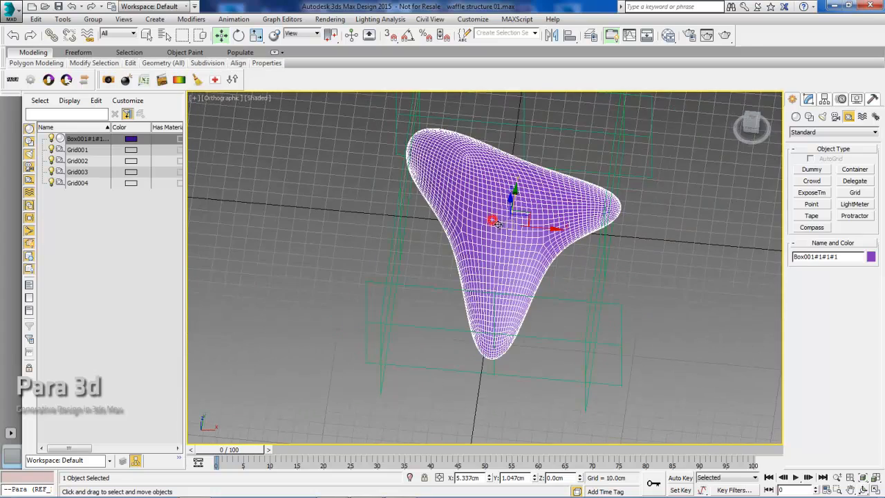
{"action": "middle_click_drag", "start_coordinate": [350, 245], "coordinate": [353, 243], "text": "alt"}
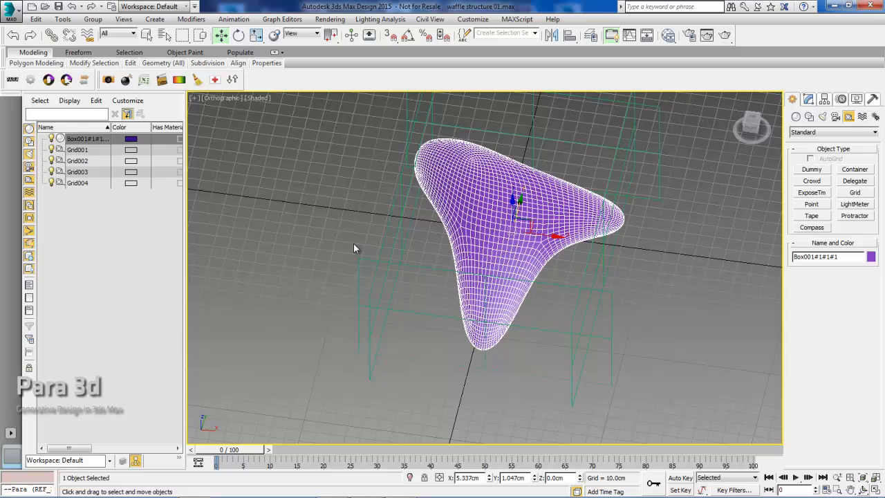
{"action": "left_click", "coordinate": [11, 81]}
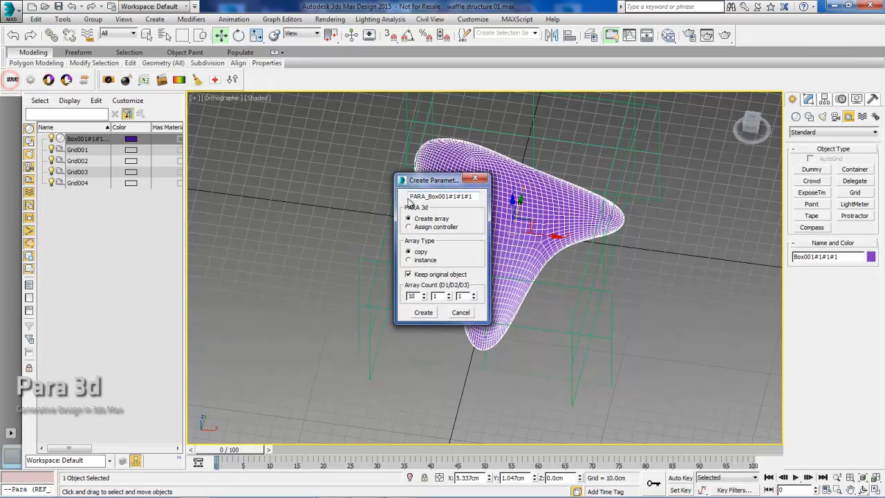
{"action": "left_click_drag", "start_coordinate": [427, 181], "coordinate": [359, 159]}
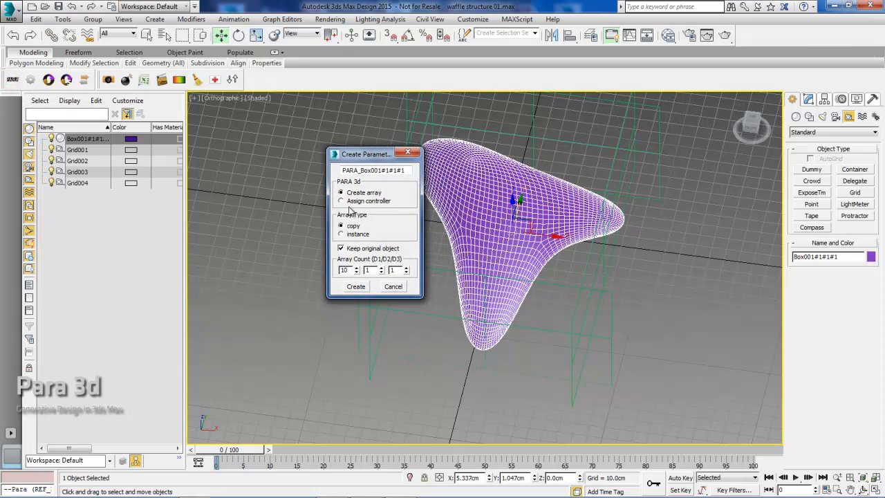
{"action": "left_click", "coordinate": [341, 201]}
{"action": "left_click", "coordinate": [355, 286]}
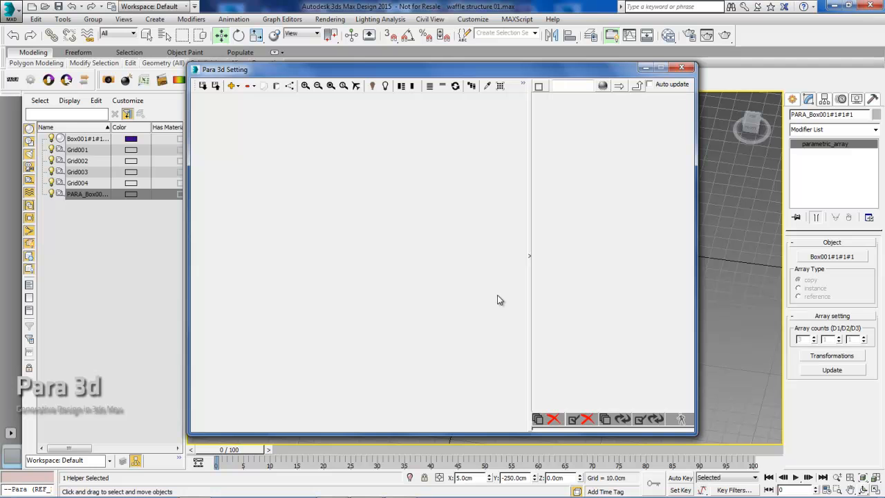
Step: Rename the surface's parametric controller as OG and shift its node within the graph
{"action": "left_click_drag", "start_coordinate": [407, 72], "coordinate": [270, 74]}
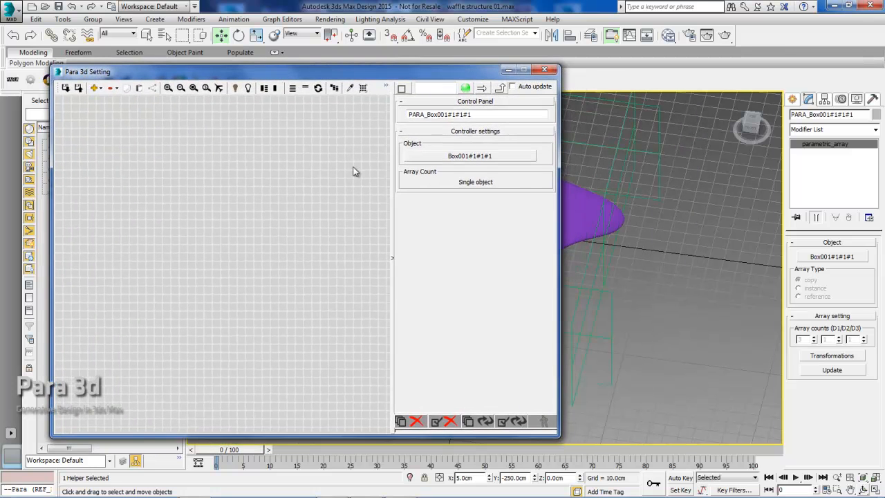
{"action": "left_click", "coordinate": [477, 113]}
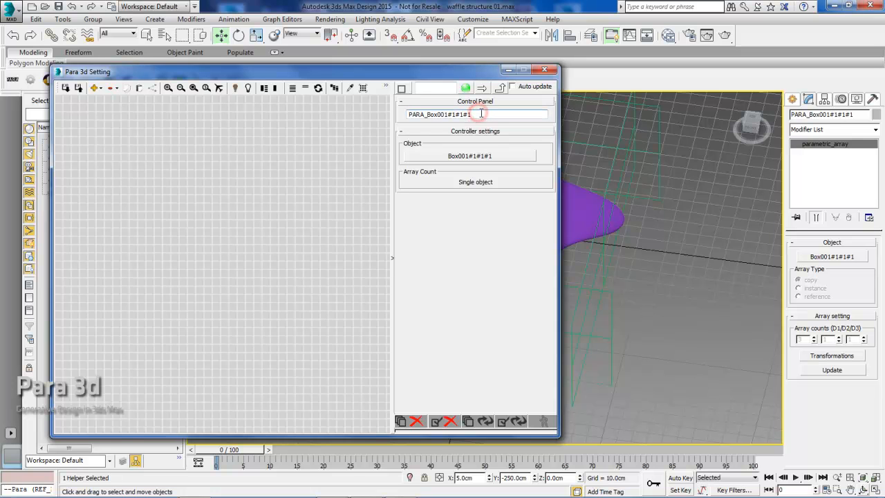
{"action": "left_click_drag", "start_coordinate": [477, 113], "coordinate": [381, 114]}
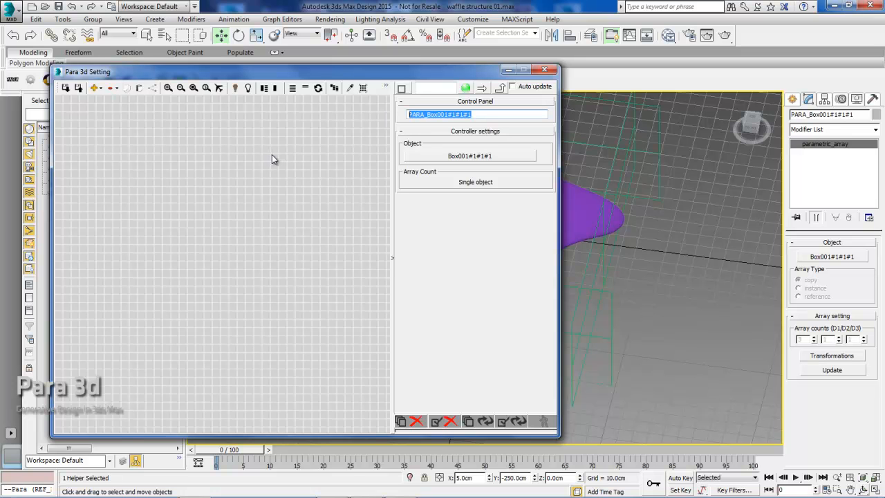
{"action": "type", "text": "OG"}
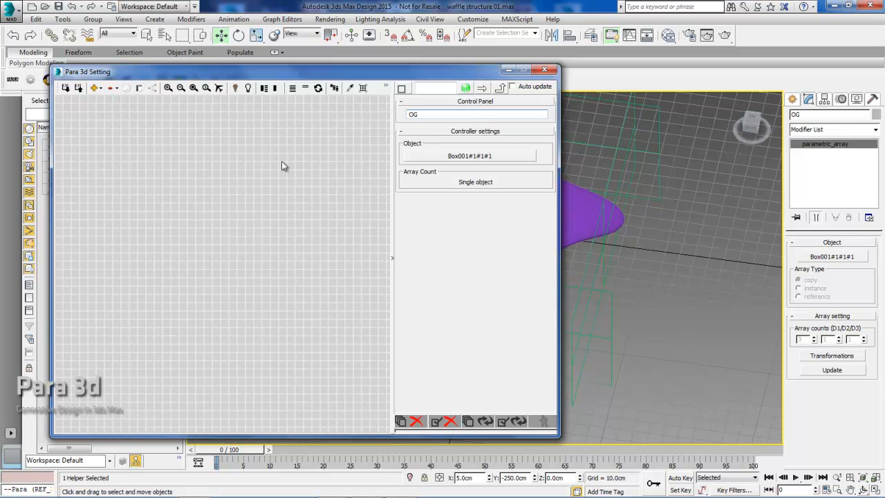
{"action": "left_click", "coordinate": [266, 180]}
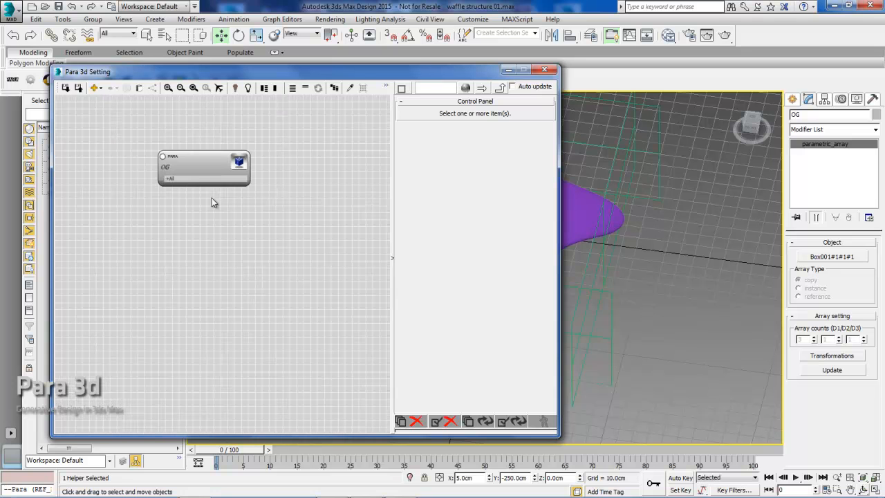
{"action": "left_click", "coordinate": [206, 166]}
{"action": "left_click_drag", "start_coordinate": [365, 66], "coordinate": [328, 76]}
{"action": "left_click", "coordinate": [196, 210]}
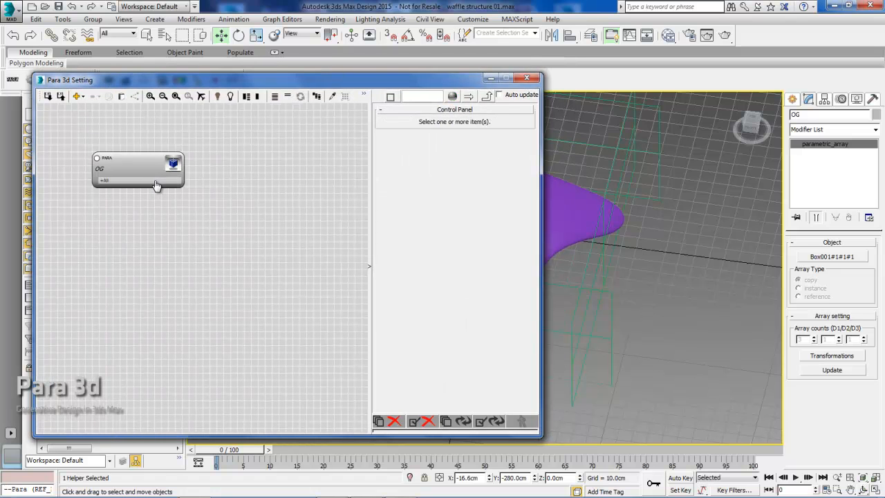
Step: Add a PARA Contour generator node to the graph and place the OG node beside it
{"action": "left_click", "coordinate": [79, 97]}
{"action": "mouse_move", "coordinate": [116, 110]}
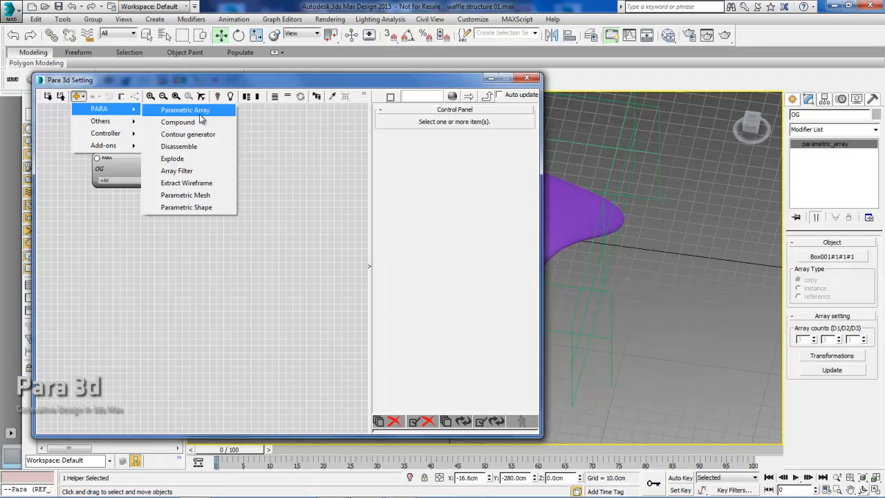
{"action": "left_click", "coordinate": [181, 134]}
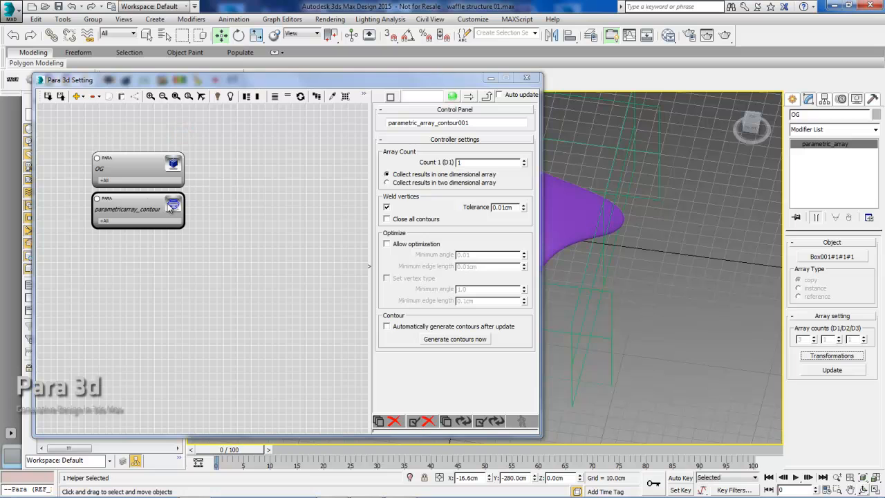
{"action": "mouse_move", "coordinate": [127, 206]}
{"action": "left_mouse_down"}
{"action": "mouse_move", "coordinate": [269, 164]}
{"action": "mouse_move", "coordinate": [253, 167]}
{"action": "mouse_move", "coordinate": [211, 228]}
{"action": "mouse_move", "coordinate": [124, 210]}
{"action": "left_mouse_up"}
{"action": "middle_click_drag", "start_coordinate": [235, 200], "coordinate": [277, 214]}
{"action": "left_click_drag", "start_coordinate": [166, 173], "coordinate": [259, 225]}
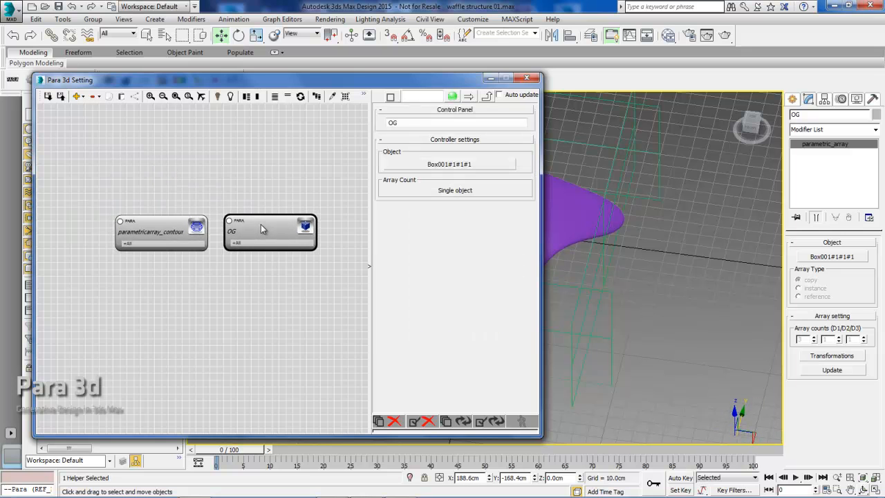
{"action": "left_click_drag", "start_coordinate": [168, 231], "coordinate": [158, 232]}
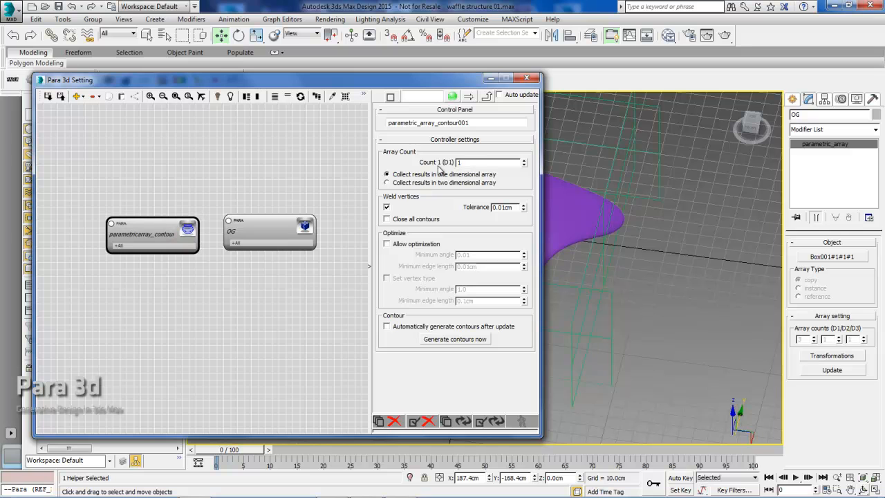
Step: Rename the contour generator node as Contour001 and nudge it up slightly in the graph
{"action": "left_click_drag", "start_coordinate": [440, 122], "coordinate": [387, 123]}
{"action": "type", "text": "C"}
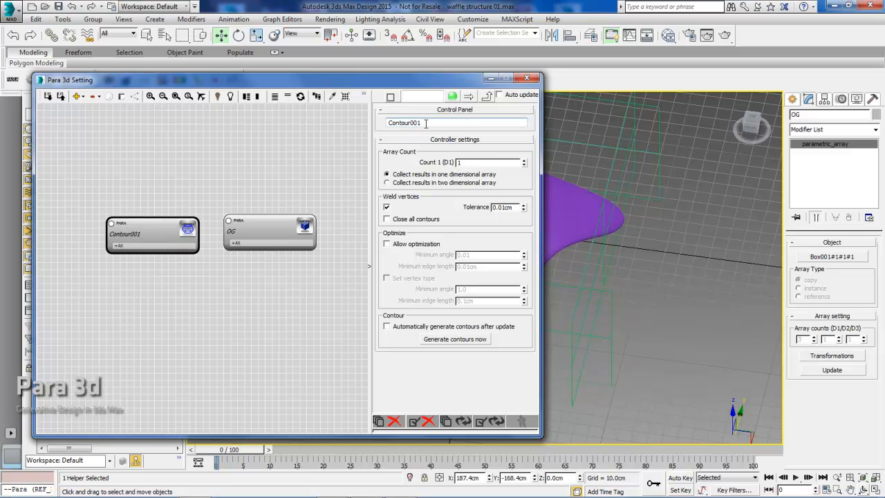
{"action": "left_click", "coordinate": [192, 296]}
{"action": "left_click_drag", "start_coordinate": [156, 234], "coordinate": [158, 226]}
Step: Add a second PARA Contour generator node and rename it as Contour002
{"action": "left_click", "coordinate": [79, 97]}
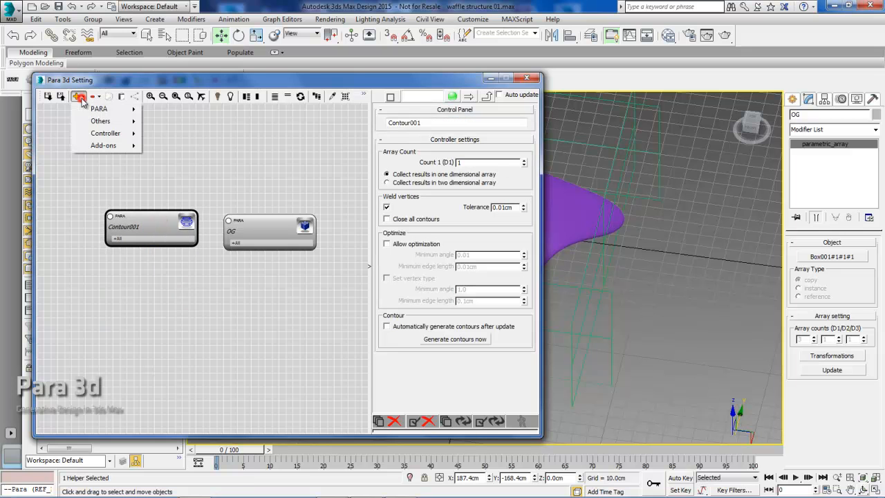
{"action": "mouse_move", "coordinate": [119, 111]}
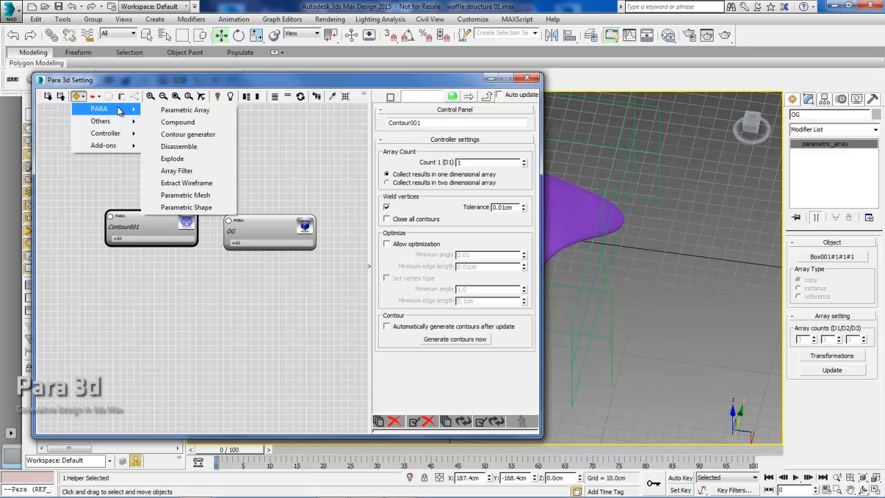
{"action": "left_click", "coordinate": [179, 135]}
{"action": "left_click", "coordinate": [156, 266]}
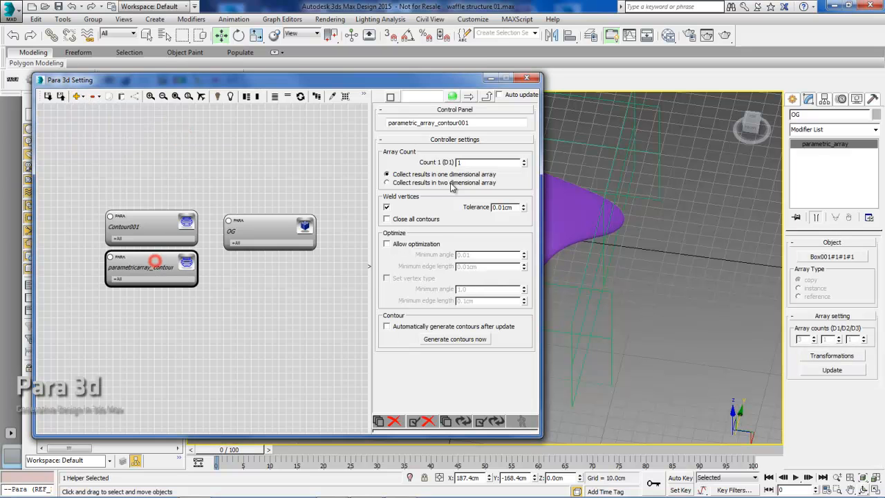
{"action": "left_click_drag", "start_coordinate": [439, 122], "coordinate": [390, 122]}
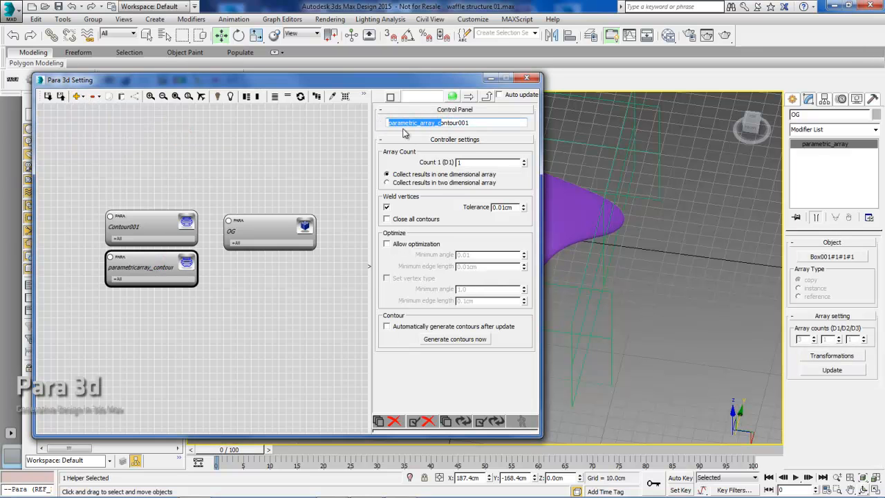
{"action": "type", "text": "Contour002"}
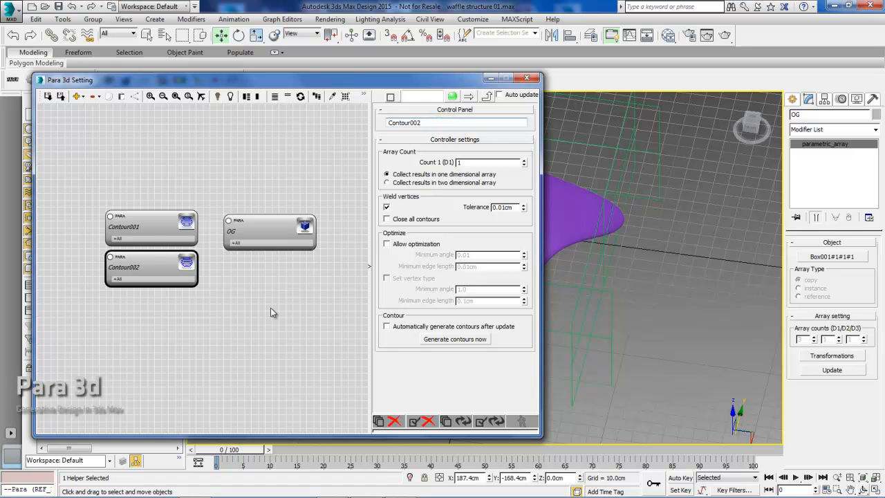
{"action": "left_click", "coordinate": [271, 312]}
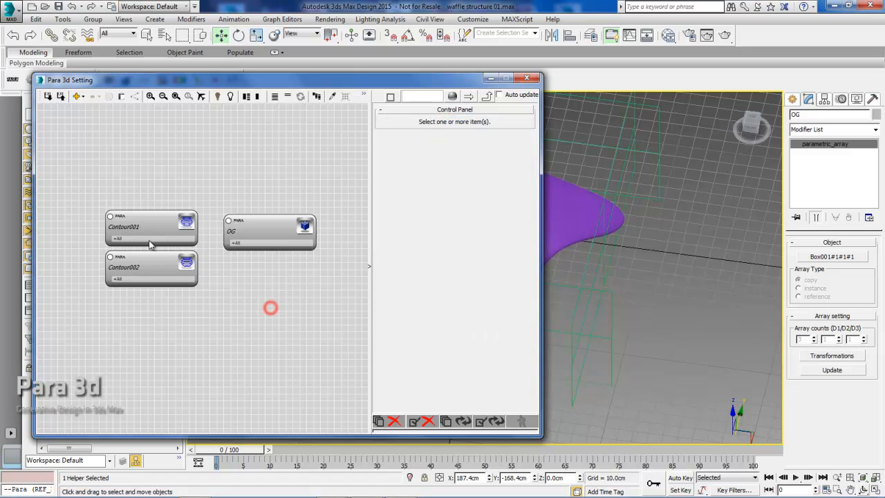
Step: Space the Contour001 and Contour002 nodes apart in a column beside the OG node
{"action": "left_click_drag", "start_coordinate": [155, 270], "coordinate": [157, 277]}
{"action": "left_click_drag", "start_coordinate": [155, 223], "coordinate": [161, 222]}
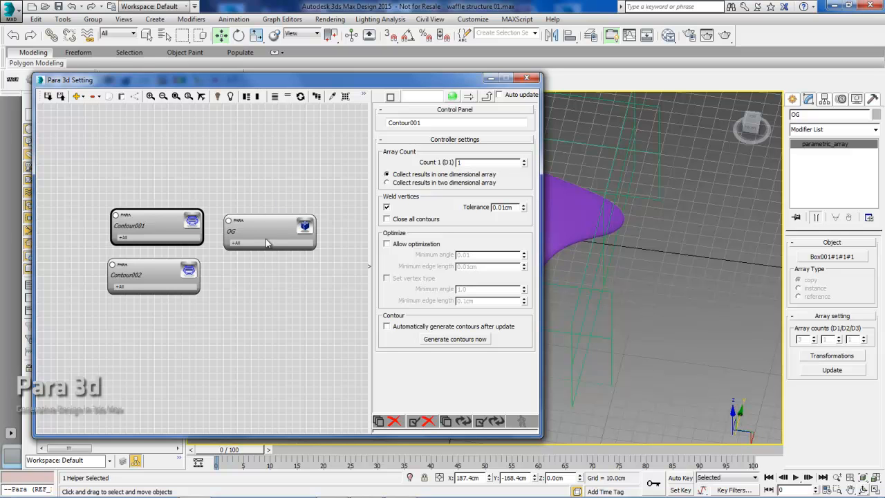
{"action": "mouse_move", "coordinate": [138, 220]}
{"action": "left_mouse_down"}
{"action": "mouse_move", "coordinate": [131, 222]}
{"action": "mouse_move", "coordinate": [141, 223]}
{"action": "left_mouse_up"}
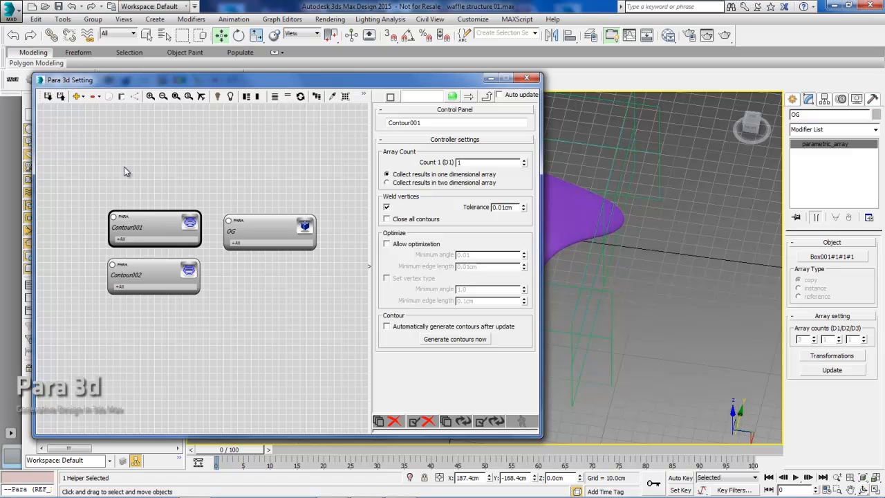
{"action": "left_click", "coordinate": [201, 168]}
Step: Move and slightly narrow the Para 3d Setting window, and raise the OG node a little in the graph
{"action": "scroll", "coordinate": [245, 184], "scroll_direction": "down", "scroll_amount": 1}
{"action": "middle_click_drag", "start_coordinate": [245, 184], "coordinate": [224, 192]}
{"action": "left_click_drag", "start_coordinate": [307, 86], "coordinate": [290, 78]}
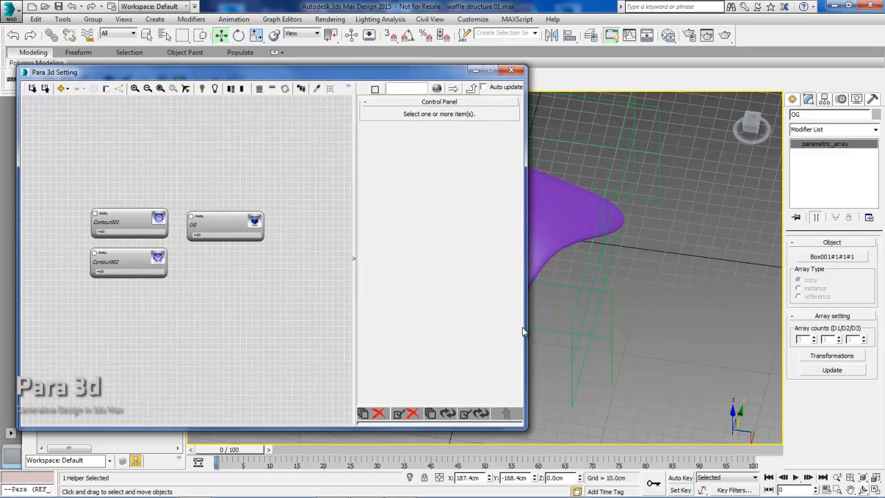
{"action": "left_click_drag", "start_coordinate": [524, 324], "coordinate": [518, 322]}
{"action": "left_click", "coordinate": [179, 274]}
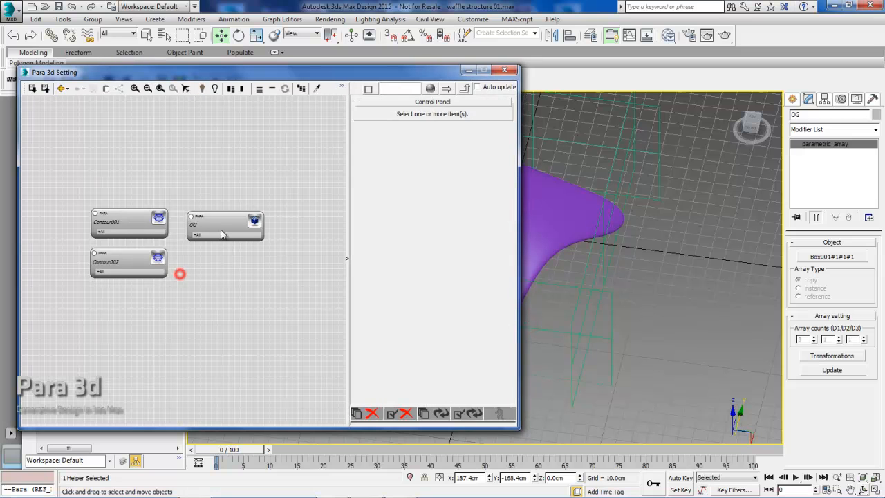
{"action": "left_click", "coordinate": [223, 223]}
{"action": "left_click_drag", "start_coordinate": [226, 225], "coordinate": [224, 220]}
{"action": "left_click", "coordinate": [243, 298]}
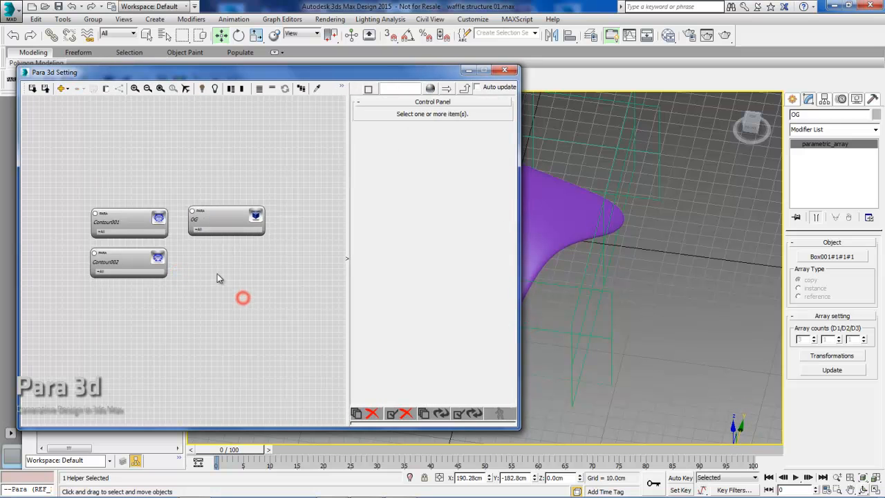
{"action": "mouse_move", "coordinate": [224, 275]}
{"action": "middle_mouse_down"}
{"action": "mouse_move", "coordinate": [231, 272]}
{"action": "mouse_move", "coordinate": [219, 271]}
{"action": "middle_mouse_up"}
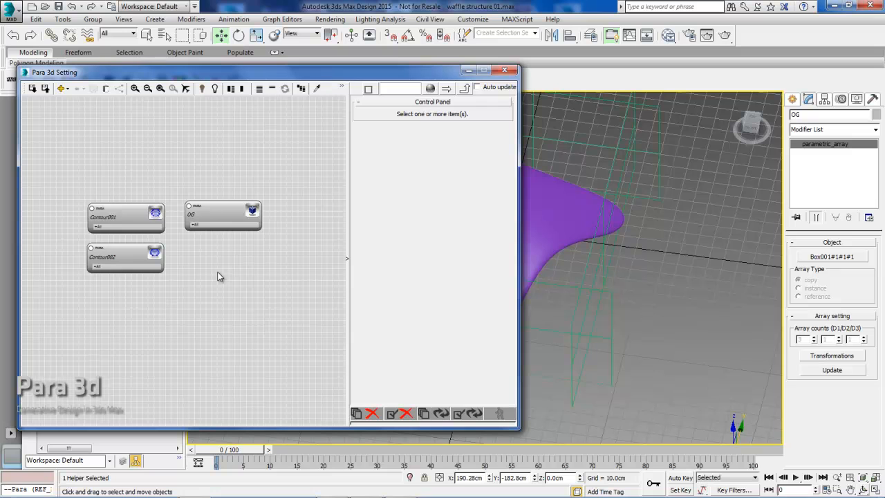
Step: Expand the Contour001 and Contour002 nodes and connect each one's Para node parameter to the OG node's PARA socket
{"action": "left_click", "coordinate": [106, 173]}
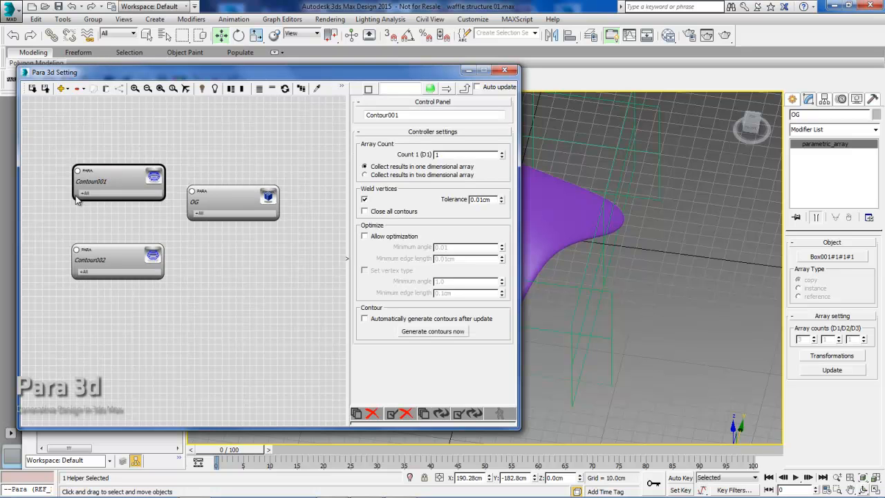
{"action": "left_click", "coordinate": [83, 195]}
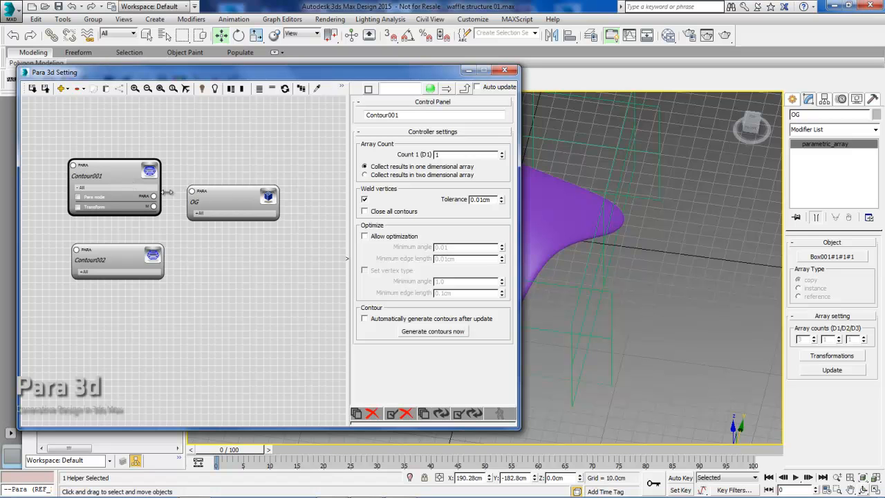
{"action": "left_click", "coordinate": [81, 272]}
{"action": "left_click_drag", "start_coordinate": [107, 261], "coordinate": [100, 260]}
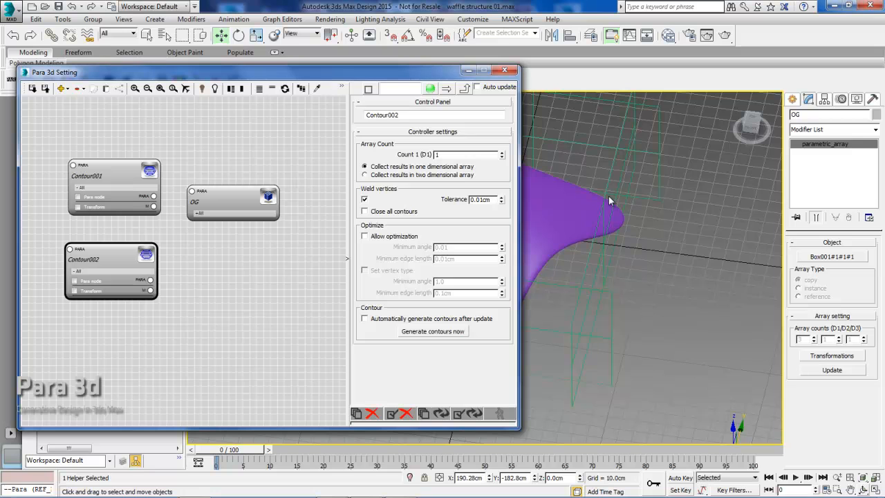
{"action": "left_click", "coordinate": [124, 172]}
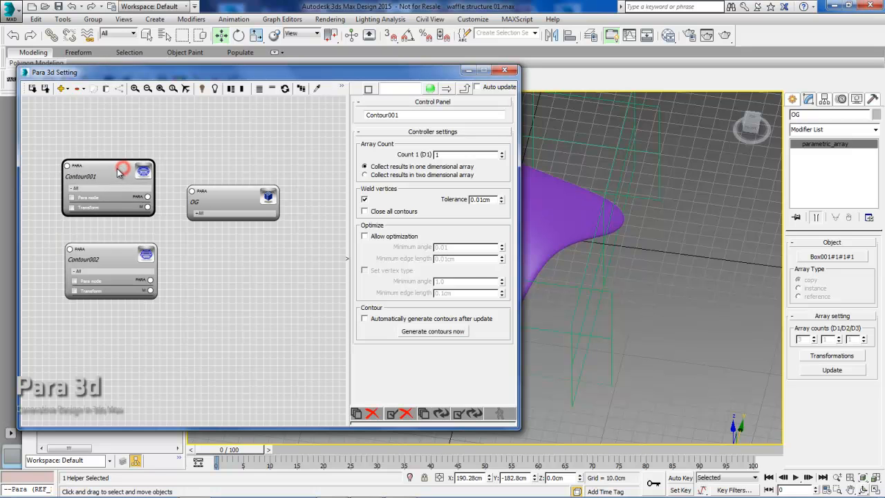
{"action": "left_click_drag", "start_coordinate": [192, 191], "coordinate": [123, 252]}
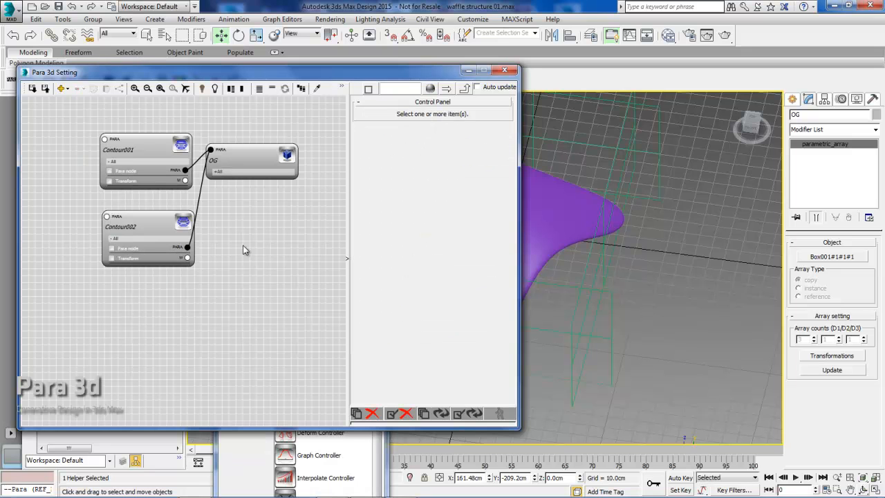
Step: Add a Link Controller node below the Contour002 node and rename it as A
{"action": "double_click", "coordinate": [240, 240]}
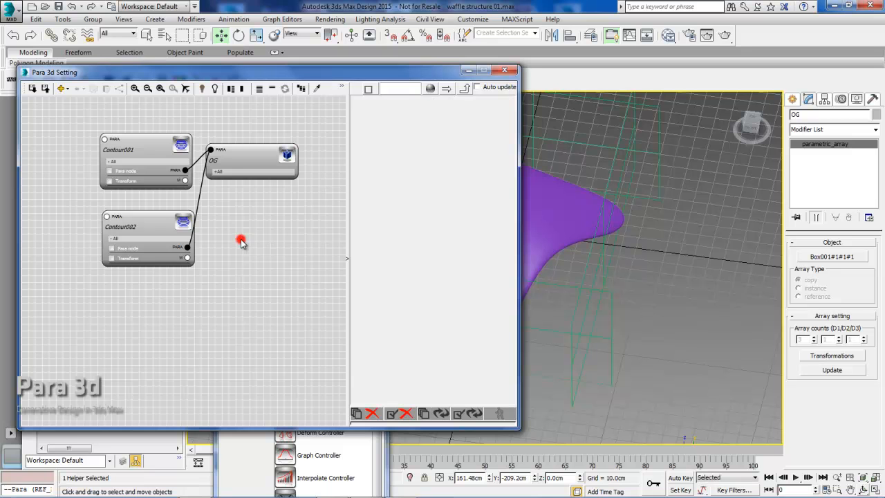
{"action": "left_click_drag", "start_coordinate": [408, 201], "coordinate": [362, 148]}
{"action": "left_click", "coordinate": [344, 174]}
{"action": "left_click", "coordinate": [402, 173]}
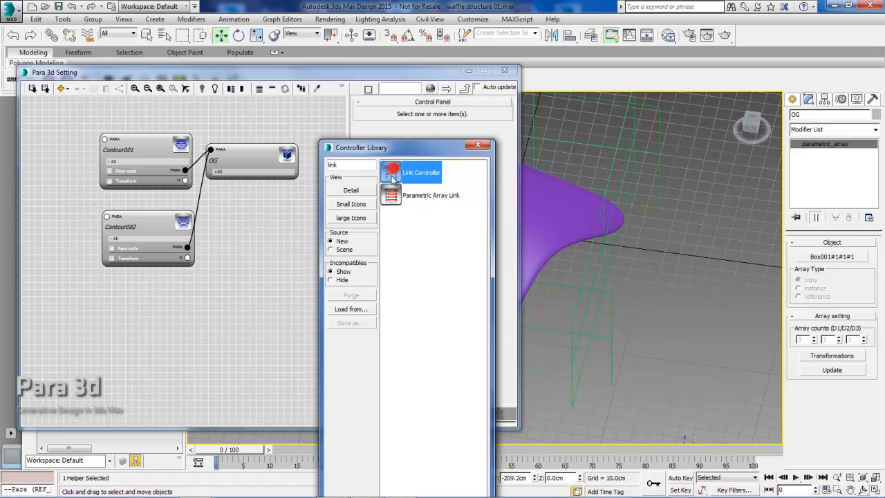
{"action": "left_click_drag", "start_coordinate": [391, 173], "coordinate": [137, 287]}
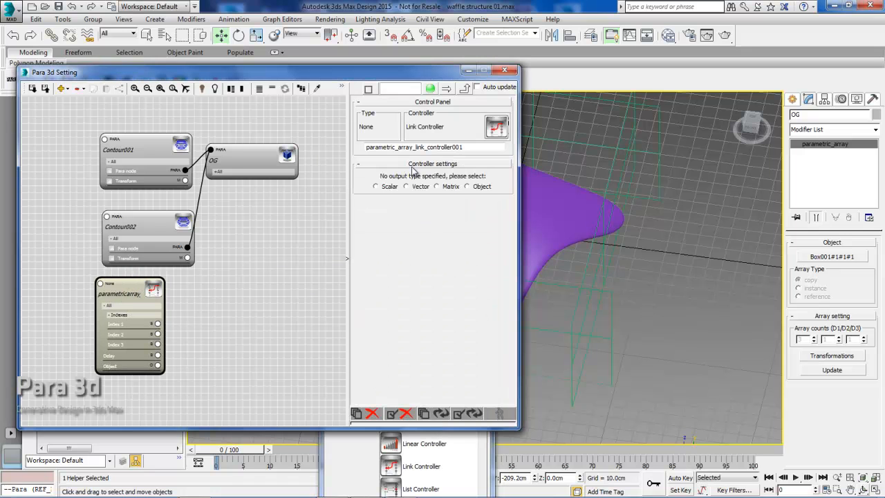
{"action": "double_click", "coordinate": [455, 147]}
{"action": "type", "text": "A"}
{"action": "left_click", "coordinate": [296, 272]}
Step: Copy link controller A and paste the duplicate beside it in the graph
{"action": "left_click", "coordinate": [133, 285]}
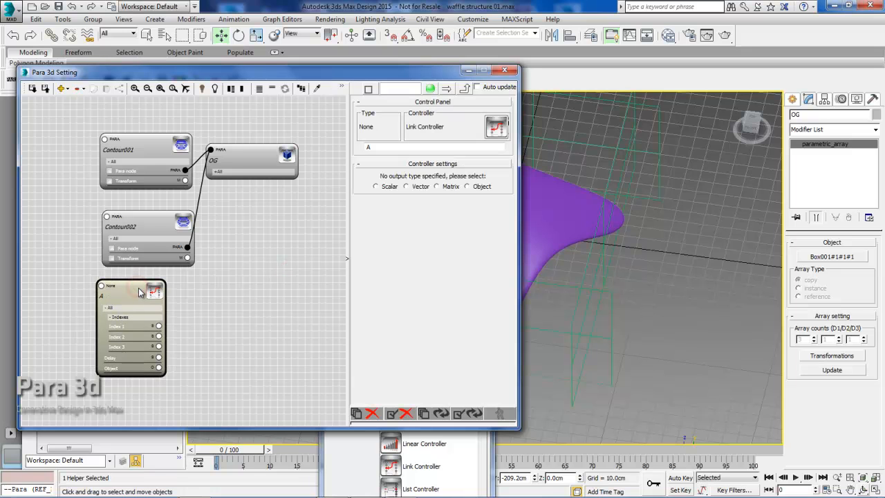
{"action": "right_click", "coordinate": [138, 292]}
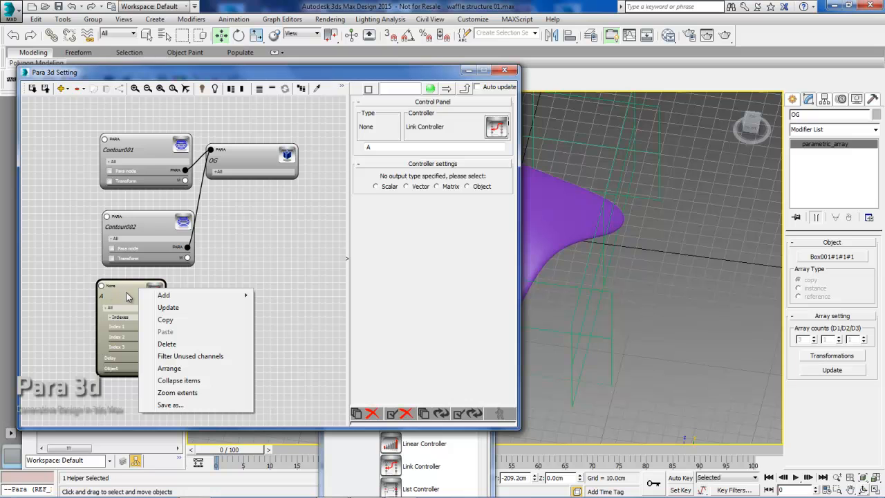
{"action": "left_click", "coordinate": [177, 320]}
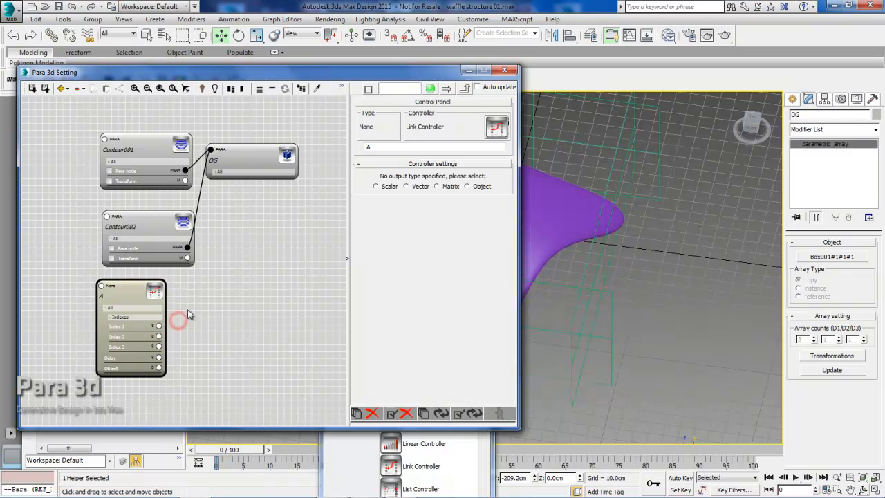
{"action": "right_click", "coordinate": [231, 287]}
{"action": "left_click", "coordinate": [265, 333]}
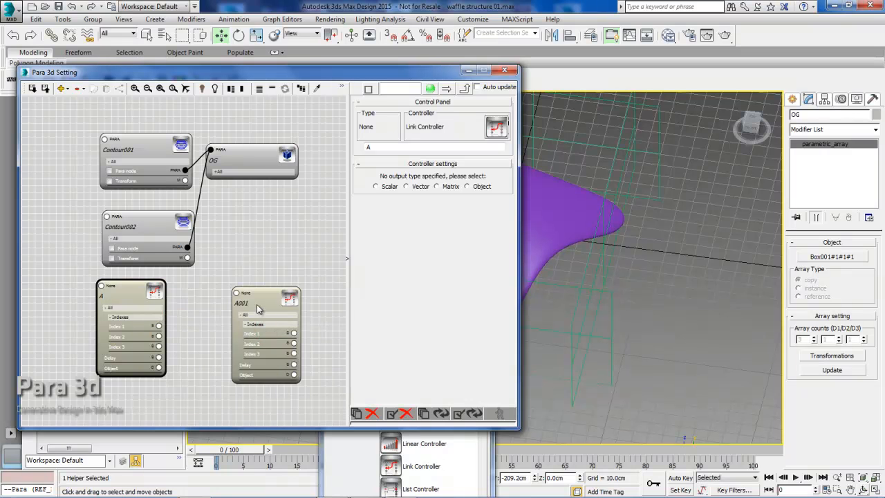
Step: Rename the original link controller as B and its pasted copy as A
{"action": "double_click", "coordinate": [385, 146]}
{"action": "type", "text": "B"}
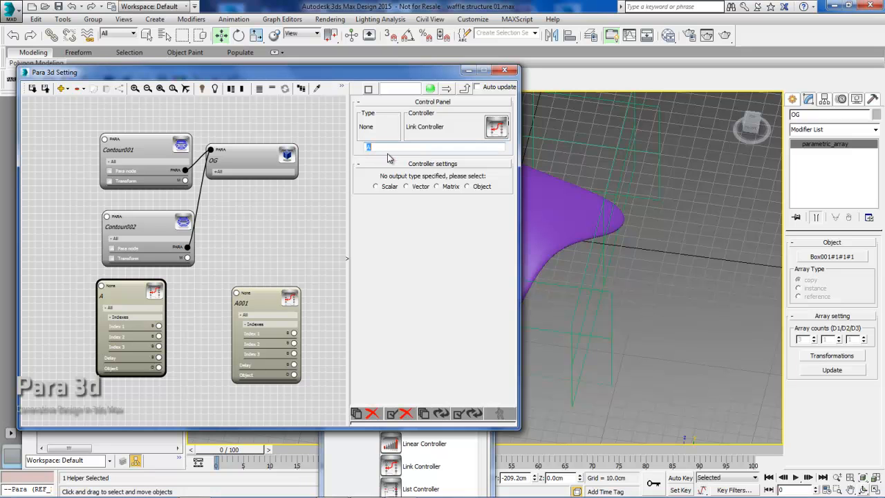
{"action": "left_click", "coordinate": [292, 219]}
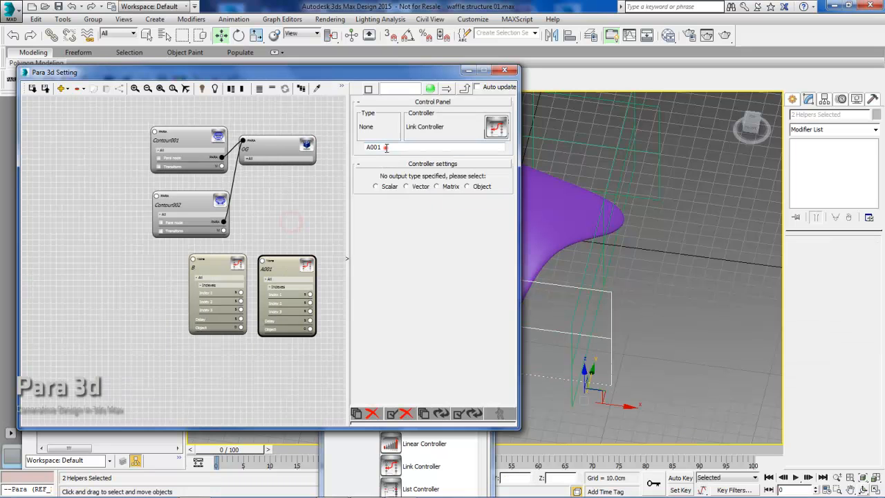
{"action": "double_click", "coordinate": [386, 146]}
{"action": "type", "text": "A"}
{"action": "left_click", "coordinate": [280, 197]}
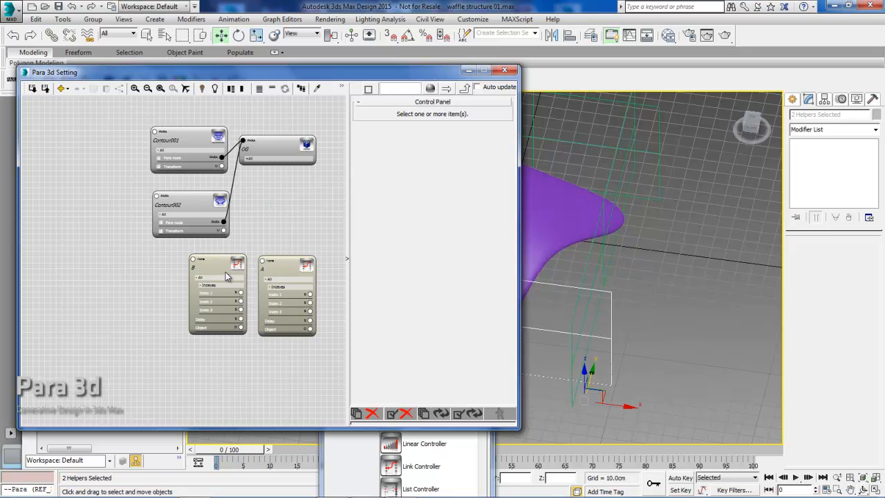
Step: Find the Linear Controller in the Controller Library with the filter "line" and add it to the graph
{"action": "double_click", "coordinate": [276, 199]}
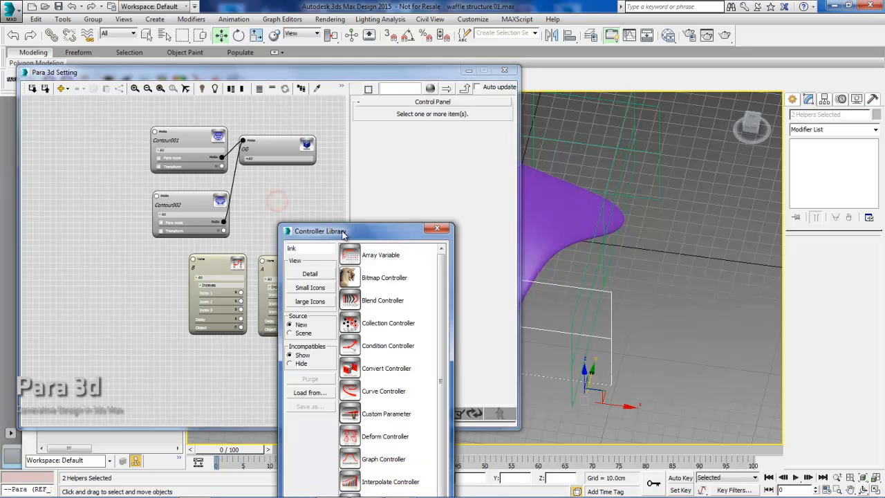
{"action": "type", "text": "line"}
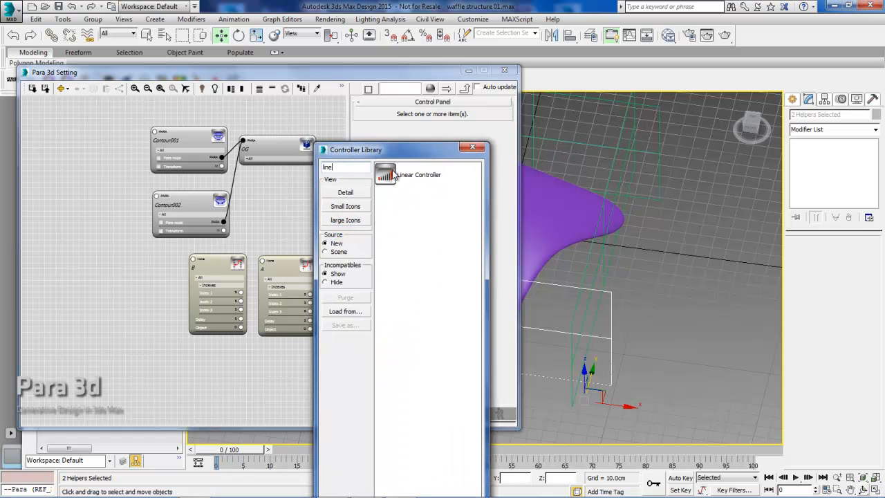
{"action": "double_click", "coordinate": [392, 173]}
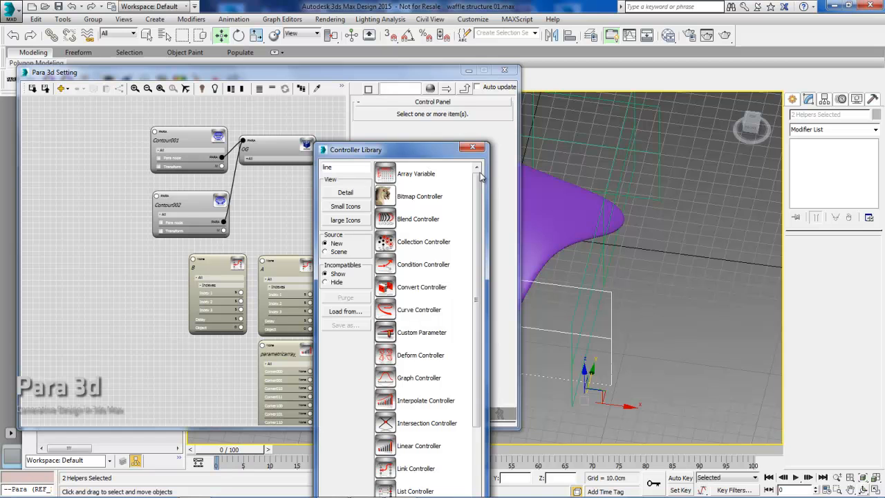
{"action": "left_click", "coordinate": [472, 147]}
{"action": "left_click", "coordinate": [289, 204]}
Step: Place the Linear Controller node between the OG node and the link controllers and rename it as Linear
{"action": "left_click", "coordinate": [282, 350]}
{"action": "left_click_drag", "start_coordinate": [286, 332], "coordinate": [287, 192]}
{"action": "left_click", "coordinate": [268, 203]}
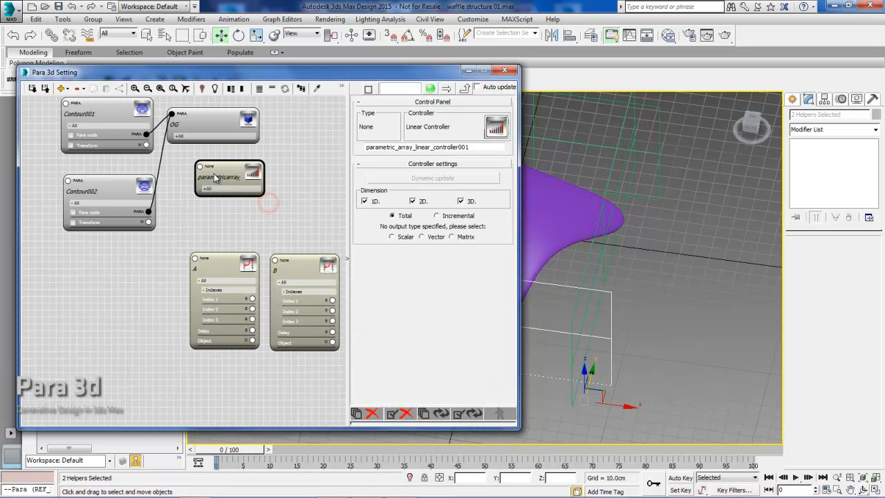
{"action": "mouse_move", "coordinate": [225, 177]}
{"action": "left_mouse_down"}
{"action": "mouse_move", "coordinate": [216, 186]}
{"action": "mouse_move", "coordinate": [221, 181]}
{"action": "left_mouse_up"}
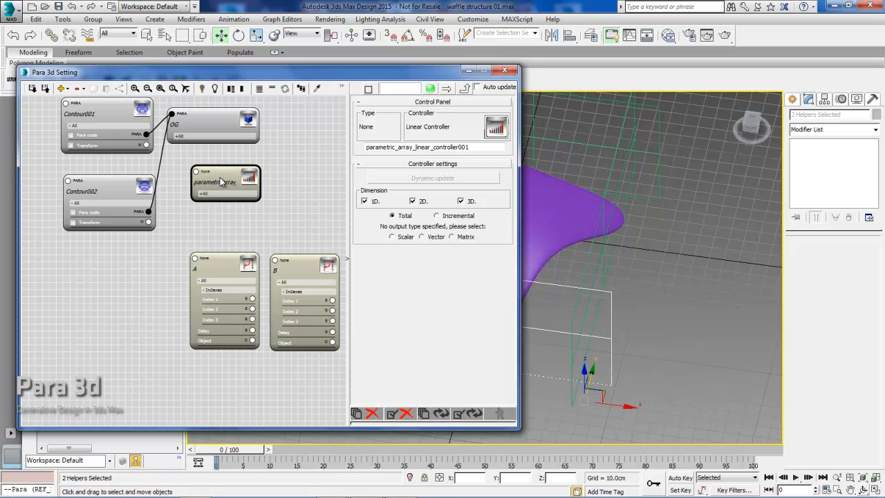
{"action": "double_click", "coordinate": [481, 146]}
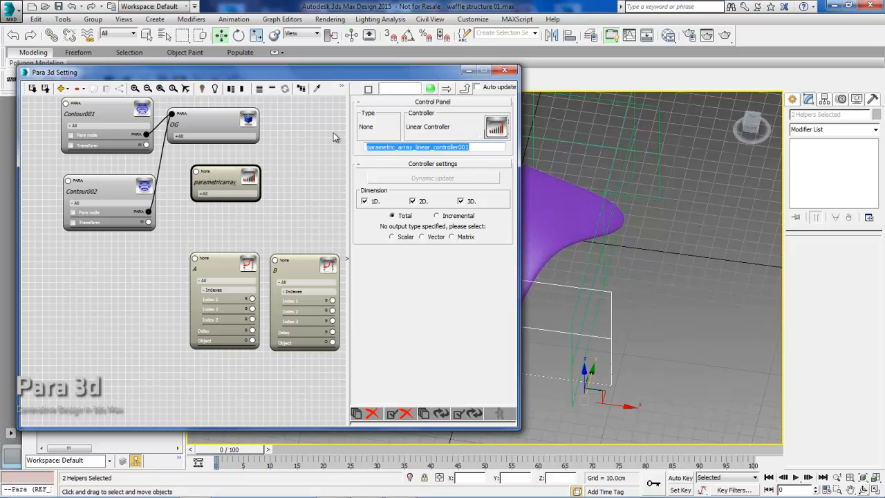
{"action": "type", "text": "Linear"}
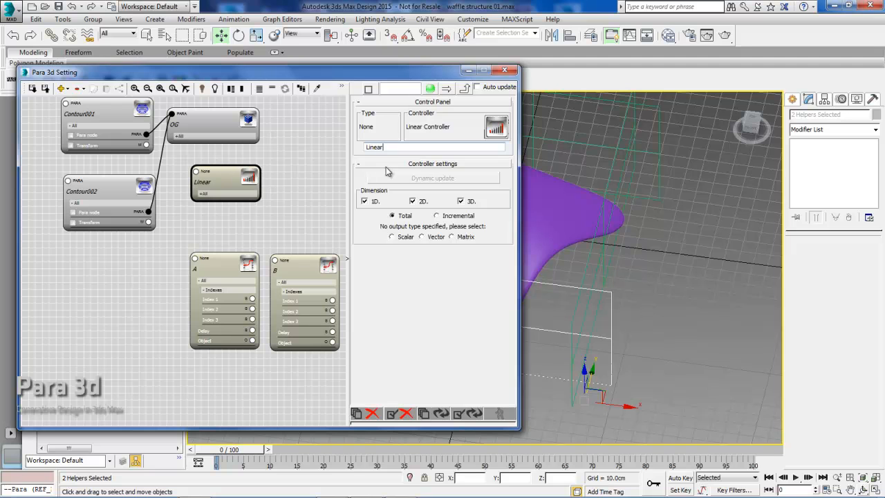
{"action": "left_click_drag", "start_coordinate": [222, 175], "coordinate": [224, 174]}
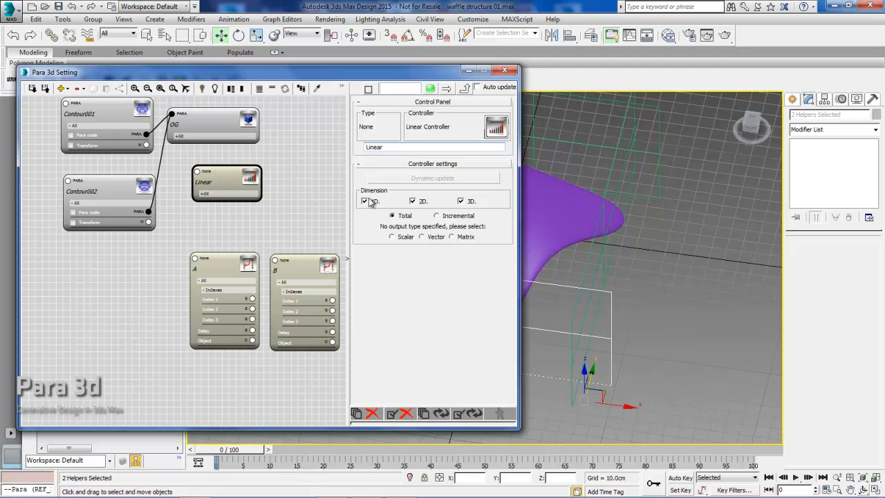
Step: Restrict the Linear controller to the 1D dimension and set its output type to Matrix
{"action": "left_click", "coordinate": [461, 201]}
{"action": "left_click", "coordinate": [414, 201]}
{"action": "left_click", "coordinate": [452, 237]}
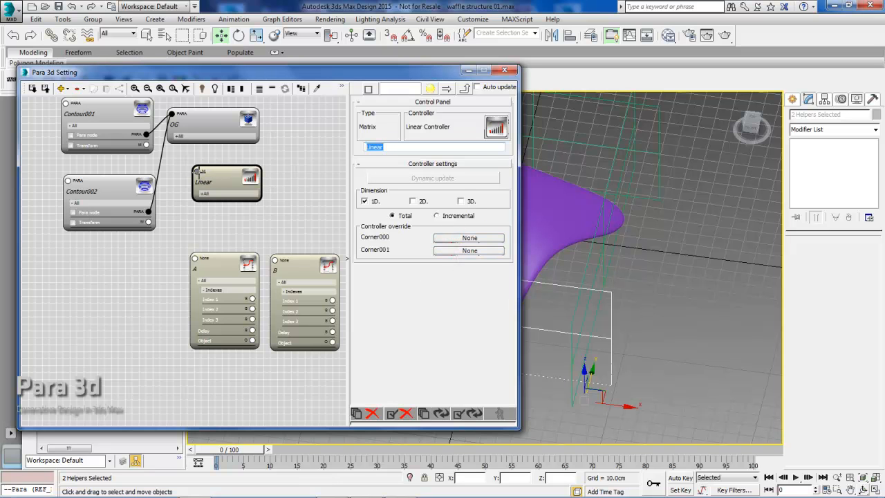
Step: Connect the Linear controller to Contour001's Transform parameter and adjust the Linear node's position
{"action": "left_click_drag", "start_coordinate": [196, 171], "coordinate": [145, 145]}
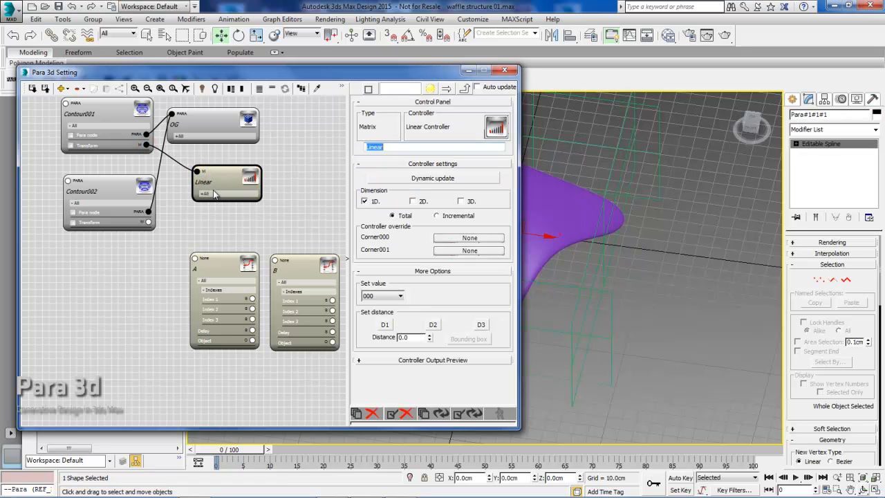
{"action": "left_click_drag", "start_coordinate": [219, 179], "coordinate": [224, 175]}
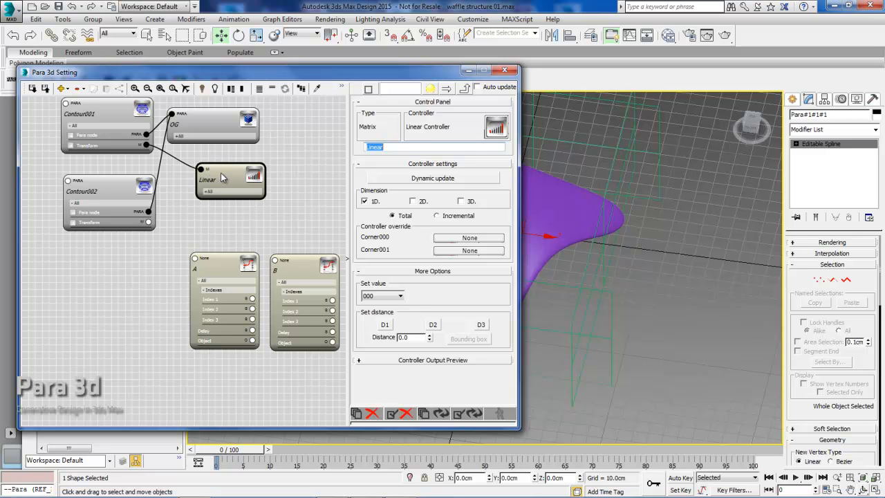
{"action": "left_click_drag", "start_coordinate": [228, 175], "coordinate": [218, 176]}
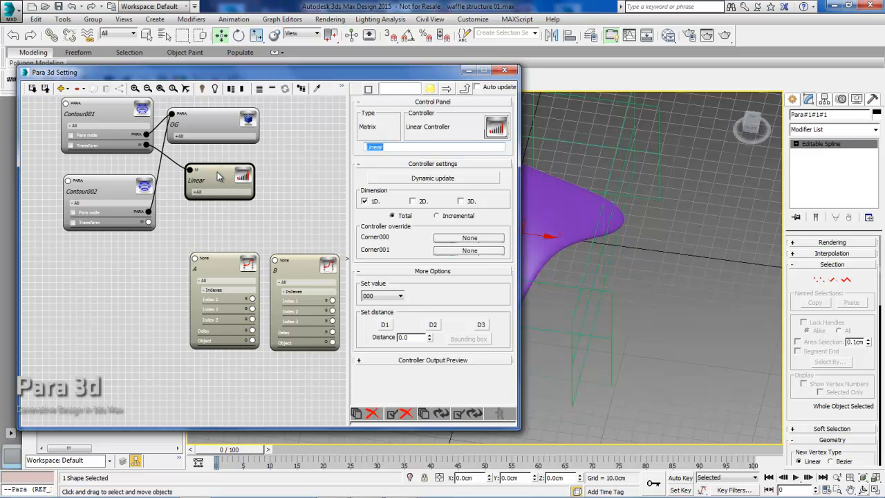
Step: Expand the Linear node and connect its Corner000 to link controller A and its Corner001 to link controller B
{"action": "left_click", "coordinate": [193, 192]}
{"action": "left_click_drag", "start_coordinate": [222, 169], "coordinate": [217, 165]}
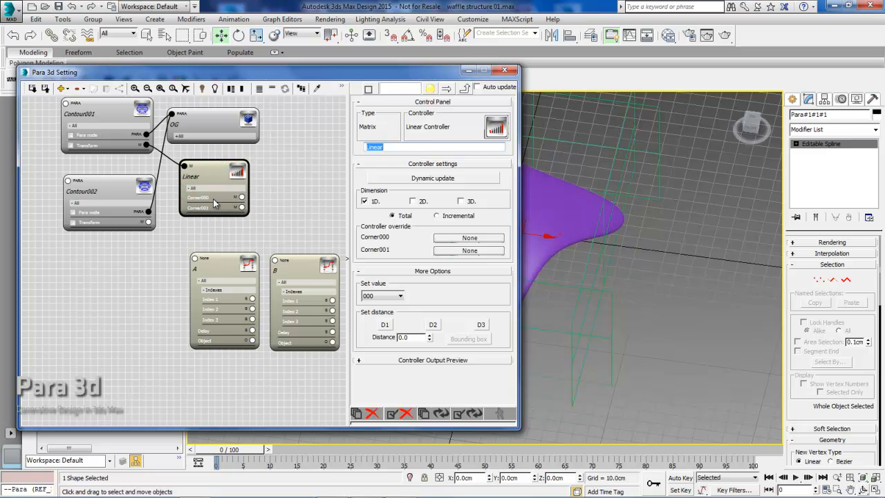
{"action": "middle_click_drag", "start_coordinate": [218, 222], "coordinate": [208, 201]}
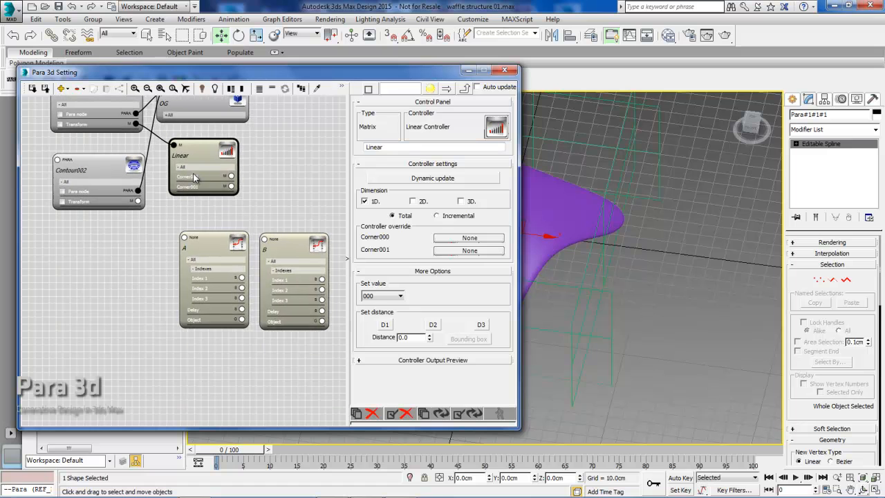
{"action": "left_click_drag", "start_coordinate": [182, 236], "coordinate": [226, 177]}
{"action": "right_click", "coordinate": [276, 241]}
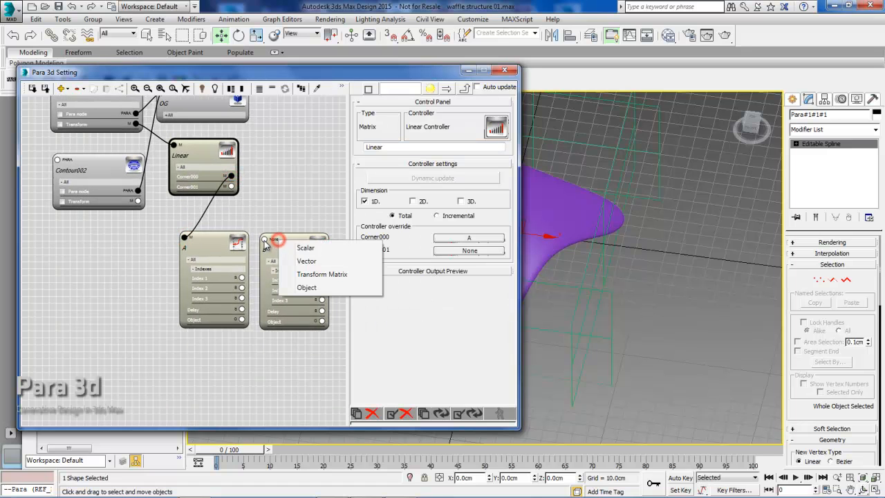
{"action": "left_click", "coordinate": [283, 209]}
{"action": "left_click_drag", "start_coordinate": [277, 252], "coordinate": [230, 187]}
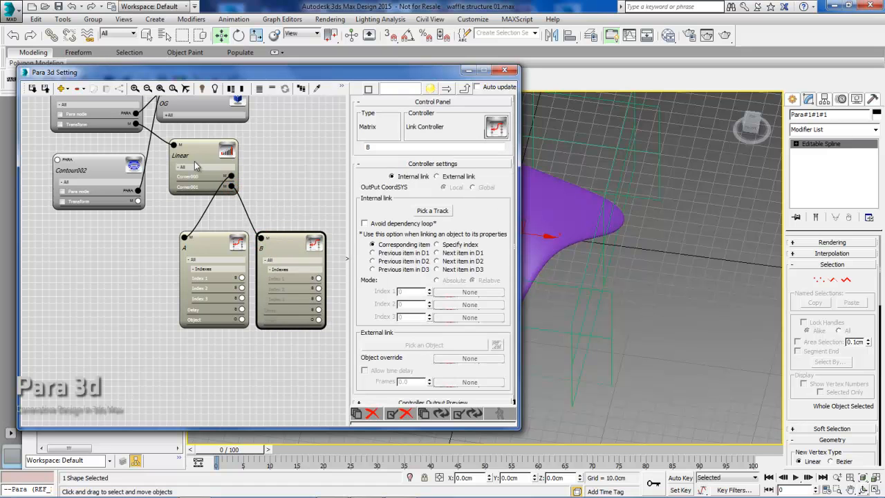
{"action": "left_click_drag", "start_coordinate": [200, 155], "coordinate": [196, 159]}
{"action": "left_click", "coordinate": [295, 162]}
{"action": "middle_click_drag", "start_coordinate": [293, 159], "coordinate": [259, 183]}
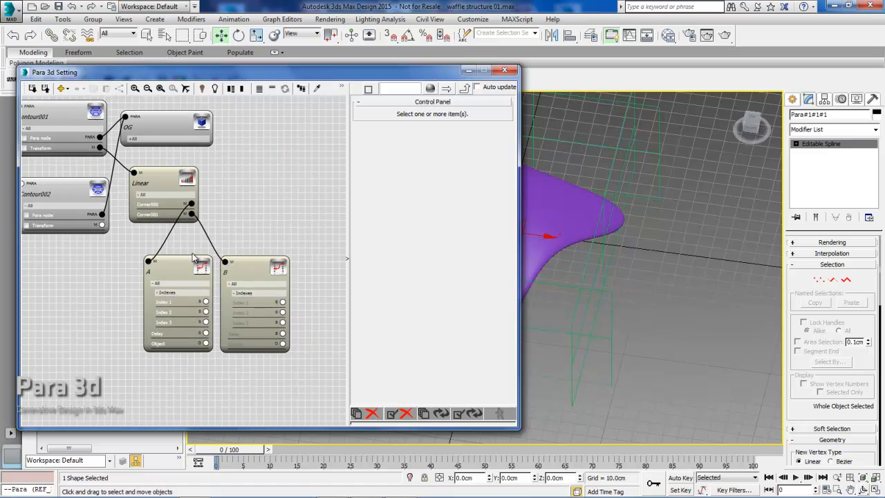
Step: Switch link controller A to External link and move the Para 3d Setting window aside to uncover the viewport
{"action": "left_click", "coordinate": [179, 264]}
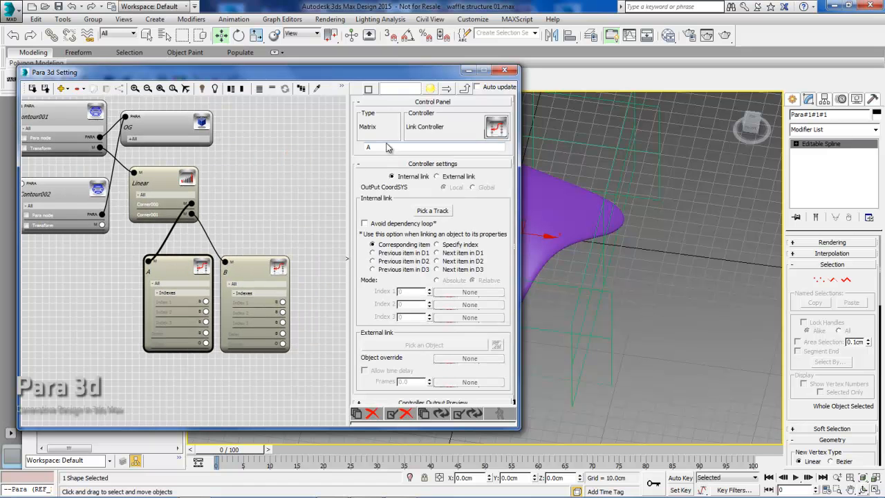
{"action": "left_click_drag", "start_coordinate": [178, 266], "coordinate": [158, 260]}
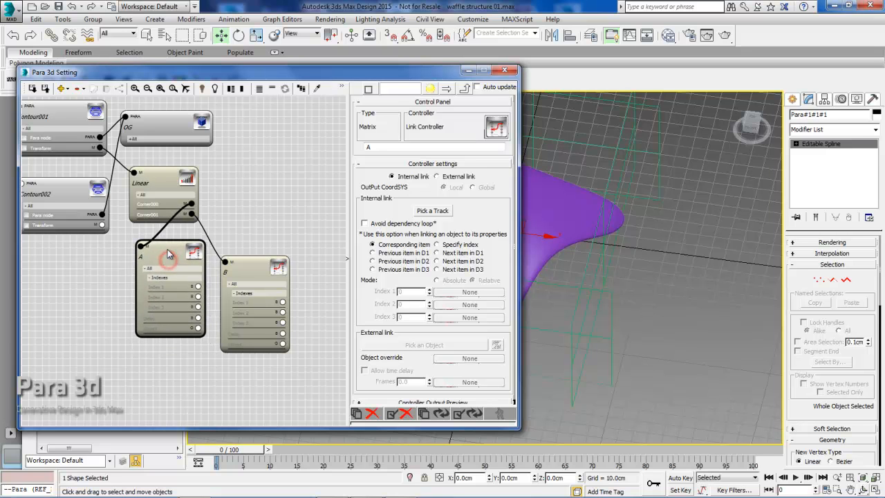
{"action": "left_click", "coordinate": [437, 177]}
{"action": "left_click_drag", "start_coordinate": [413, 72], "coordinate": [394, 72]}
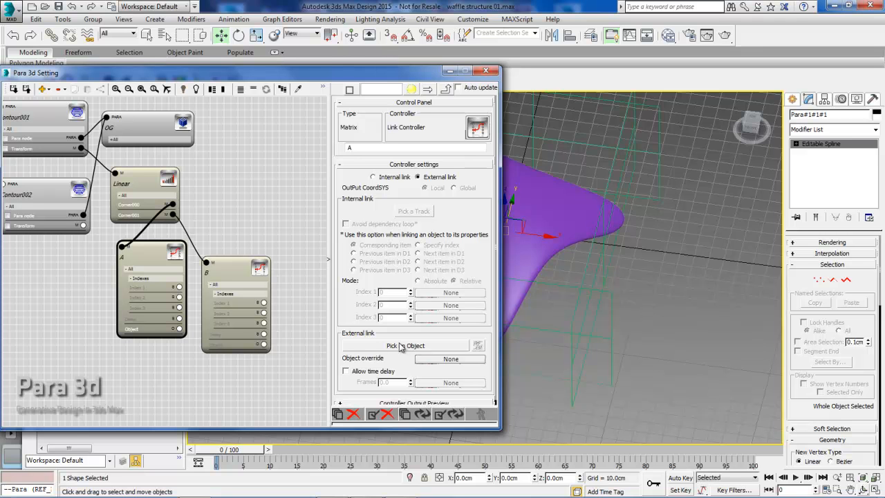
Step: Link controller A externally to the Transform track of Grid004, the boundary grid at the surface's front end
{"action": "middle_click_drag", "start_coordinate": [586, 315], "coordinate": [640, 299]}
{"action": "scroll", "coordinate": [617, 303], "scroll_direction": "down", "scroll_amount": 4}
{"action": "left_click_drag", "start_coordinate": [156, 256], "coordinate": [159, 266]}
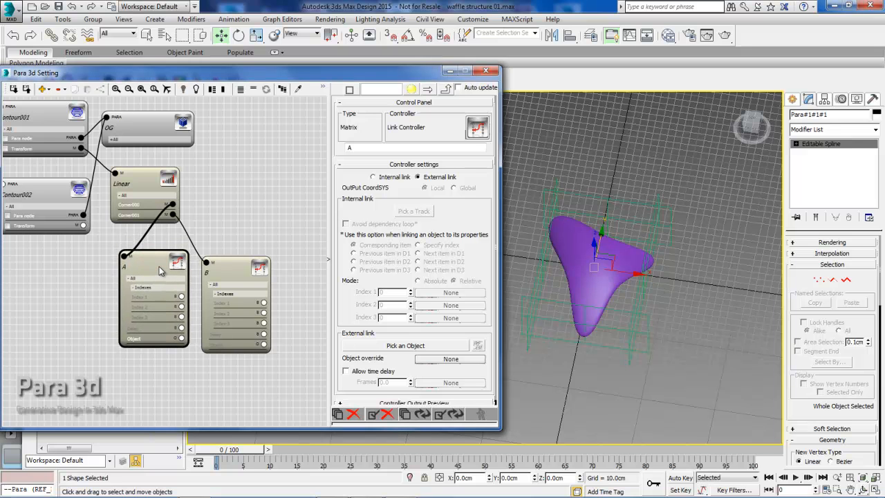
{"action": "left_click", "coordinate": [404, 346]}
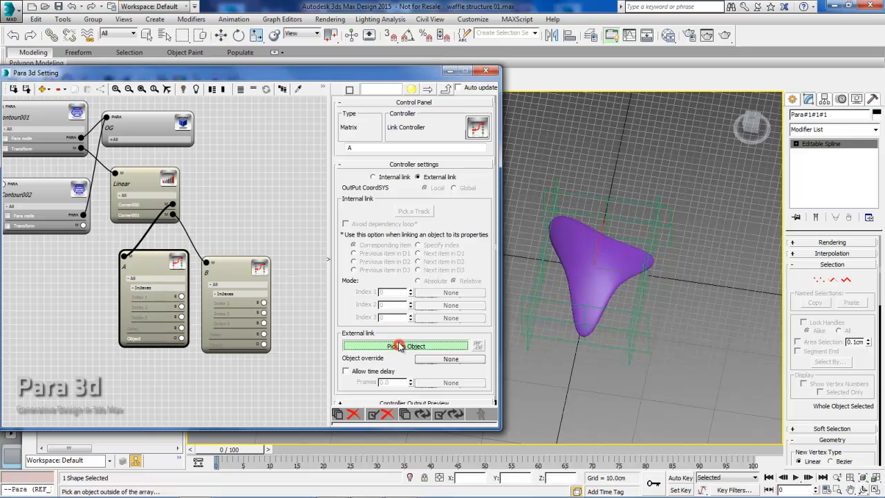
{"action": "left_click", "coordinate": [559, 301]}
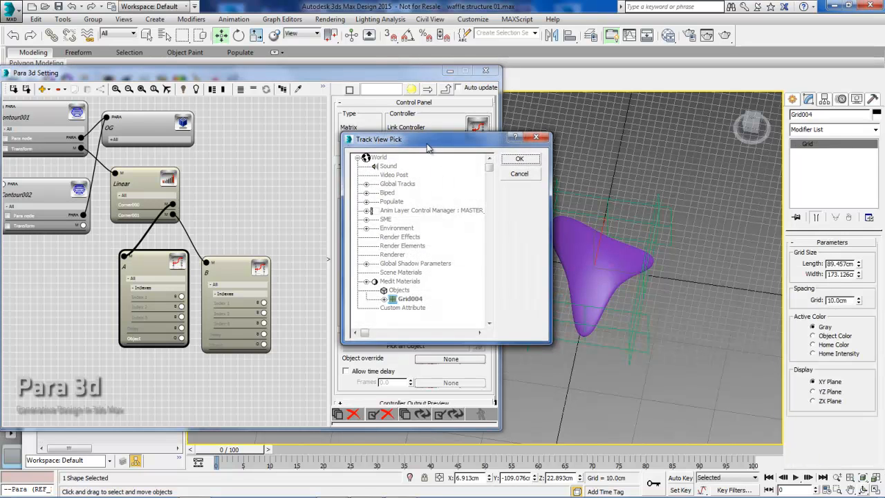
{"action": "left_click_drag", "start_coordinate": [427, 147], "coordinate": [456, 135]}
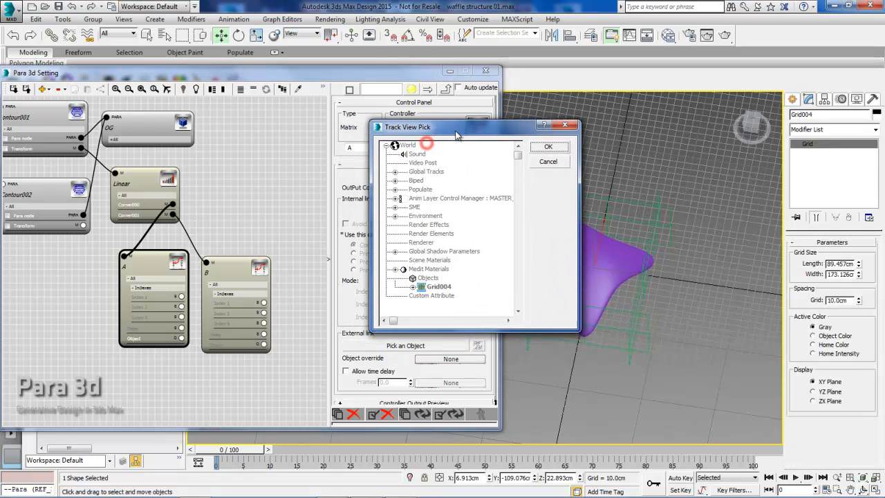
{"action": "left_click", "coordinate": [439, 285]}
{"action": "left_click", "coordinate": [413, 286]}
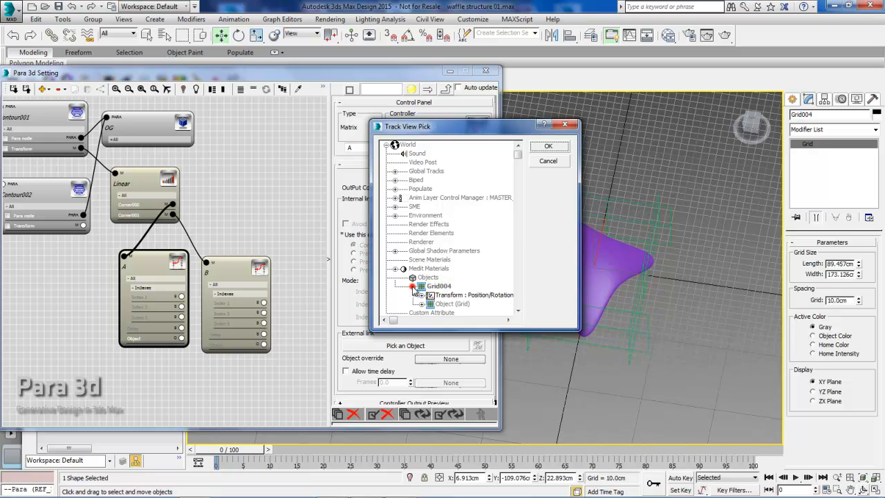
{"action": "left_click", "coordinate": [455, 296]}
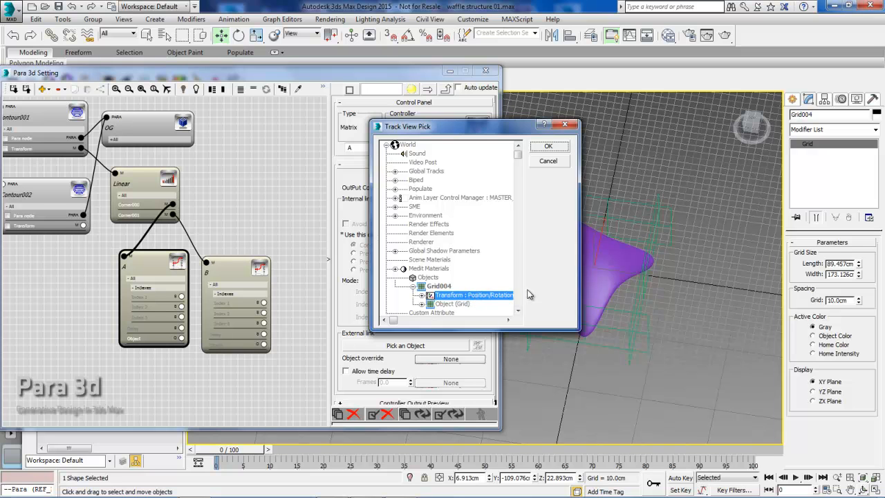
{"action": "left_click_drag", "start_coordinate": [579, 308], "coordinate": [620, 308]}
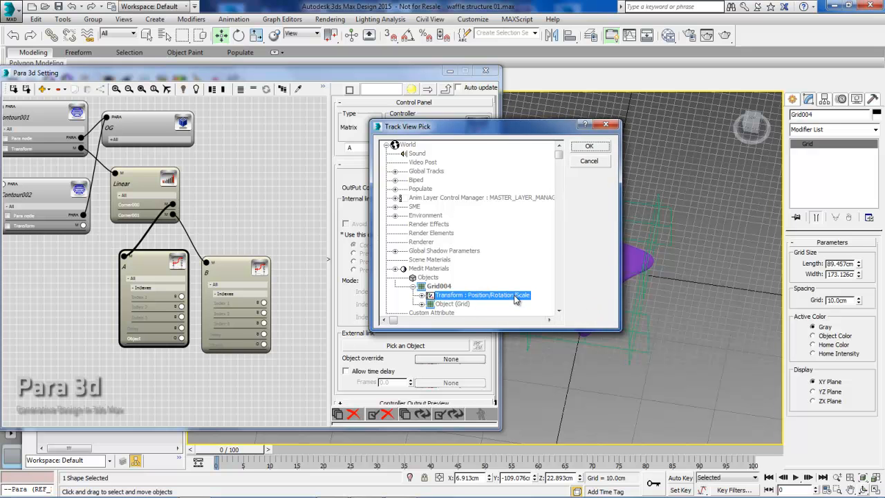
{"action": "left_click", "coordinate": [589, 147]}
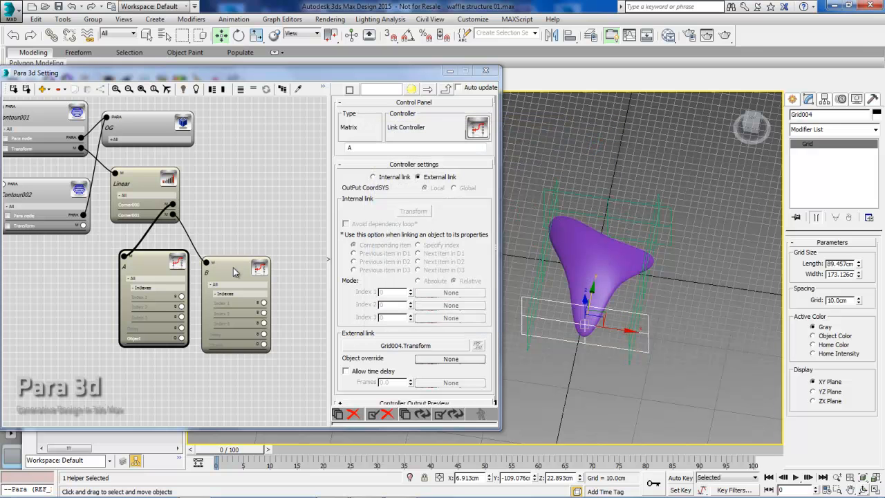
Step: Switch link controller B to External link and tie it to the Transform track of Grid003 at the surface's far end
{"action": "mouse_move", "coordinate": [231, 268]}
{"action": "left_mouse_down"}
{"action": "mouse_move", "coordinate": [233, 247]}
{"action": "mouse_move", "coordinate": [233, 263]}
{"action": "left_mouse_up"}
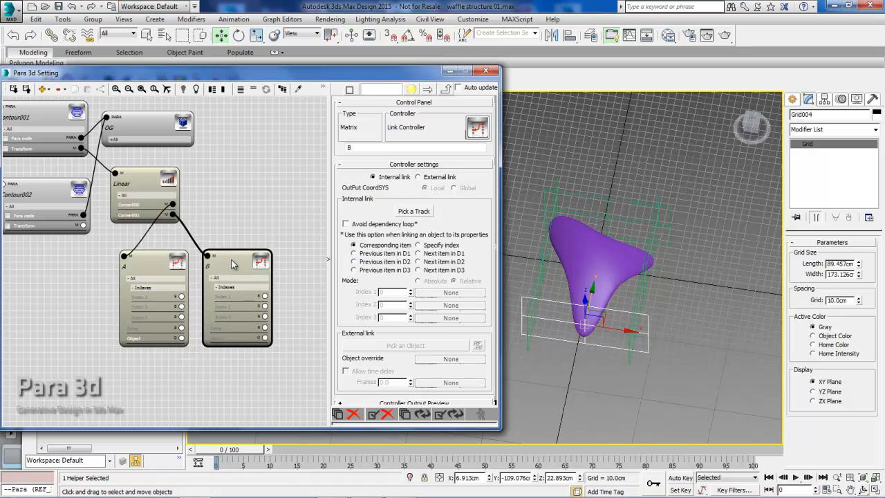
{"action": "left_click", "coordinate": [417, 178]}
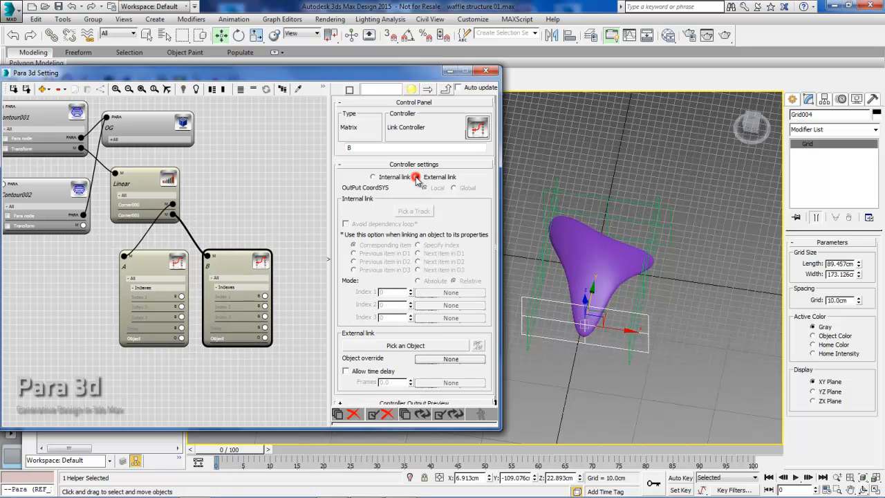
{"action": "left_click", "coordinate": [402, 345]}
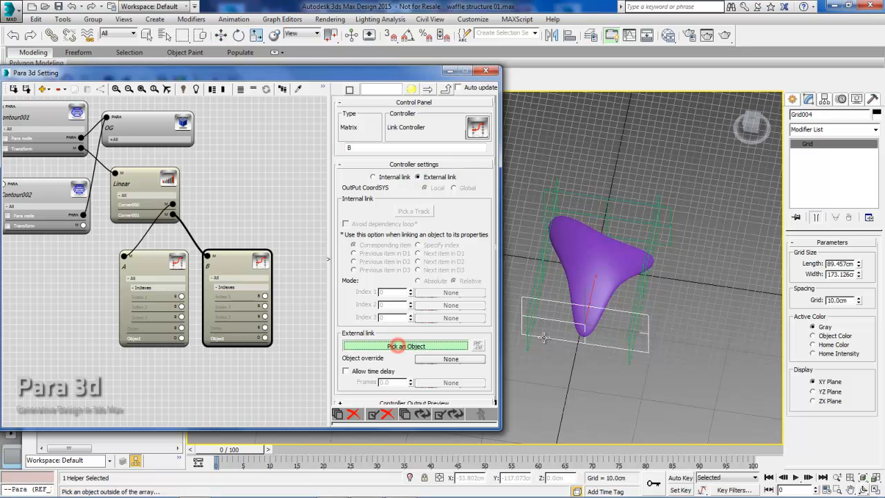
{"action": "left_click", "coordinate": [610, 200]}
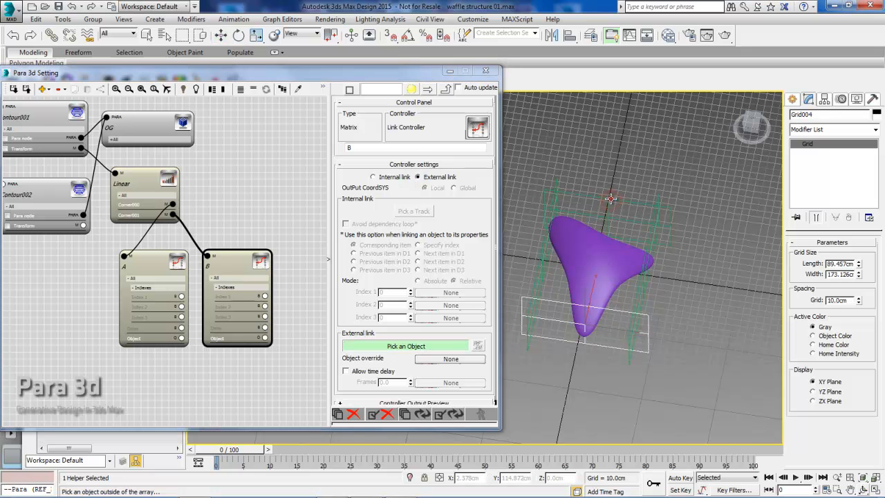
{"action": "left_click_drag", "start_coordinate": [469, 137], "coordinate": [460, 131]}
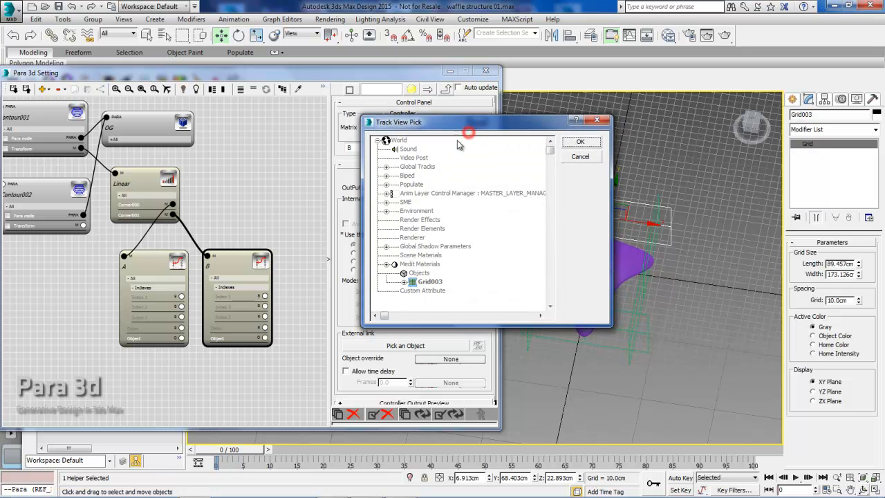
{"action": "left_click", "coordinate": [404, 281]}
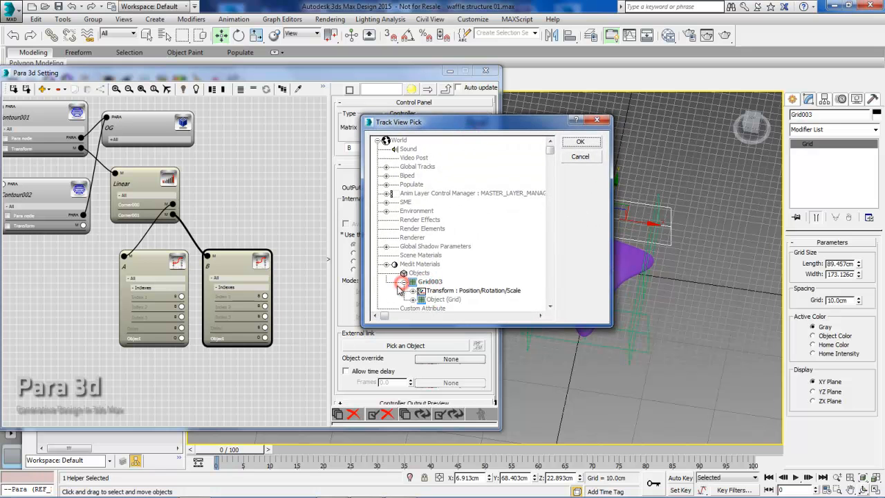
{"action": "left_click", "coordinate": [442, 293]}
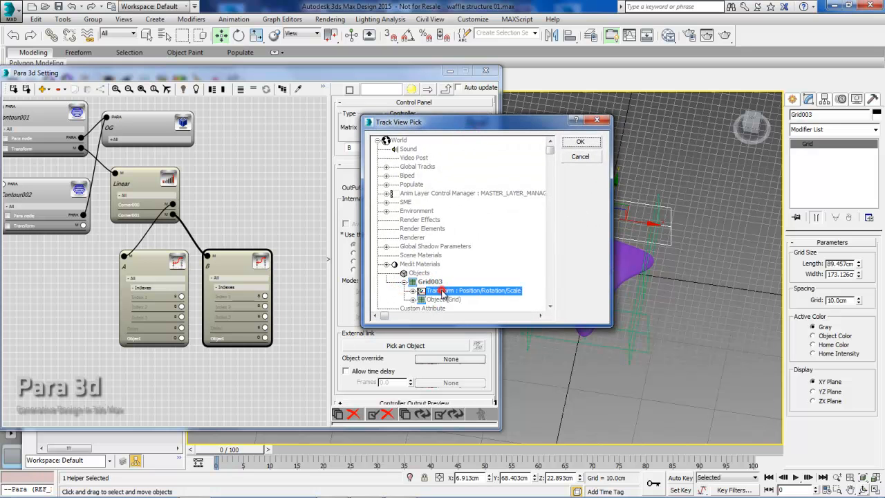
{"action": "left_click", "coordinate": [580, 143]}
Step: Set Contour001's Count 1 (D1) to 15, update the node network and view the contours on the surface
{"action": "scroll", "coordinate": [239, 233], "scroll_direction": "down", "scroll_amount": 2}
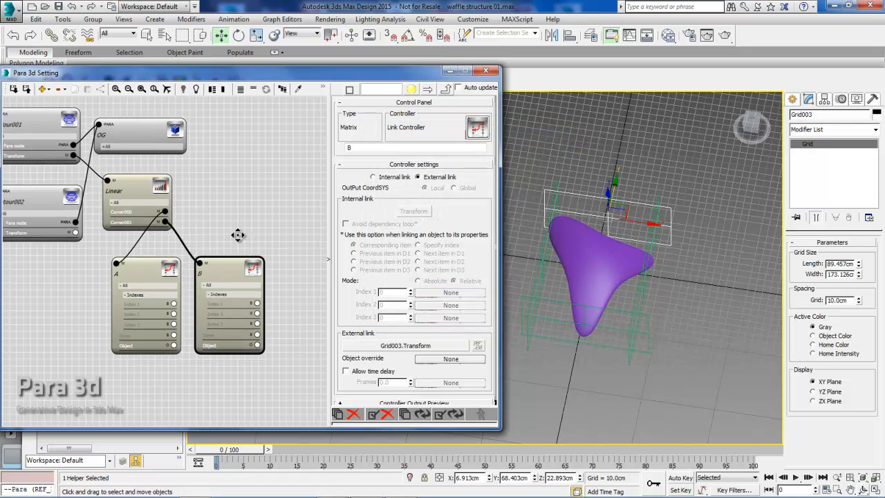
{"action": "left_click", "coordinate": [133, 200]}
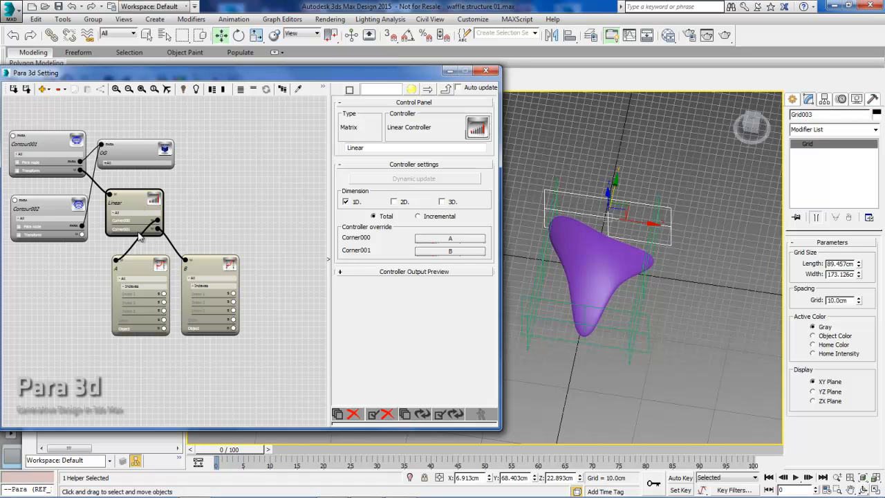
{"action": "left_click", "coordinate": [54, 146]}
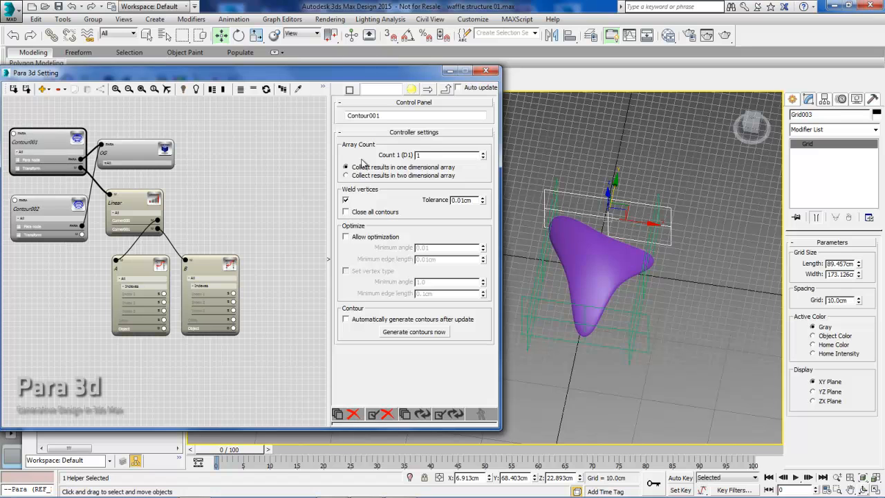
{"action": "double_click", "coordinate": [423, 155]}
{"action": "type", "text": "5"}
{"action": "left_click", "coordinate": [265, 90]}
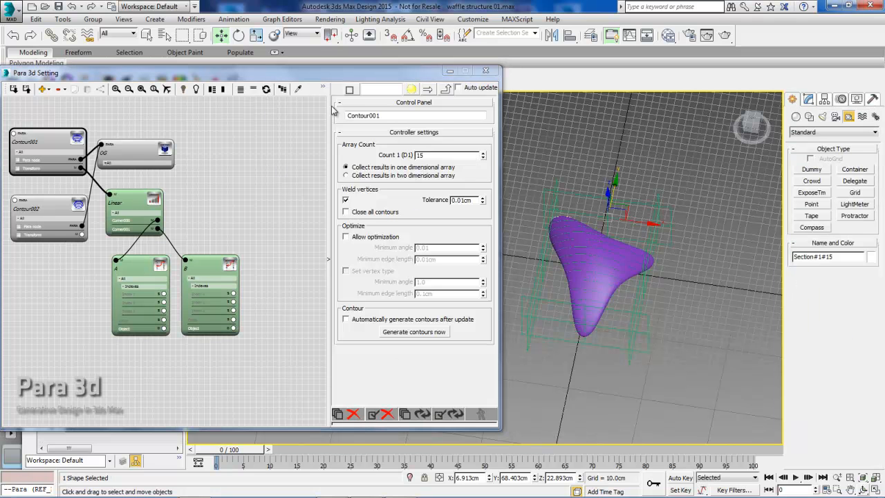
{"action": "middle_click_drag", "start_coordinate": [622, 280], "coordinate": [632, 228], "text": "alt"}
{"action": "scroll", "coordinate": [568, 263], "scroll_direction": "up", "scroll_amount": 3}
{"action": "scroll", "coordinate": [603, 214], "scroll_direction": "down", "scroll_amount": 4}
Step: Adjust the positions of the OG and Linear nodes and collapse the Linear node's link controllers out of view
{"action": "middle_click_drag", "start_coordinate": [232, 207], "coordinate": [255, 206]}
{"action": "left_click_drag", "start_coordinate": [162, 153], "coordinate": [164, 159]}
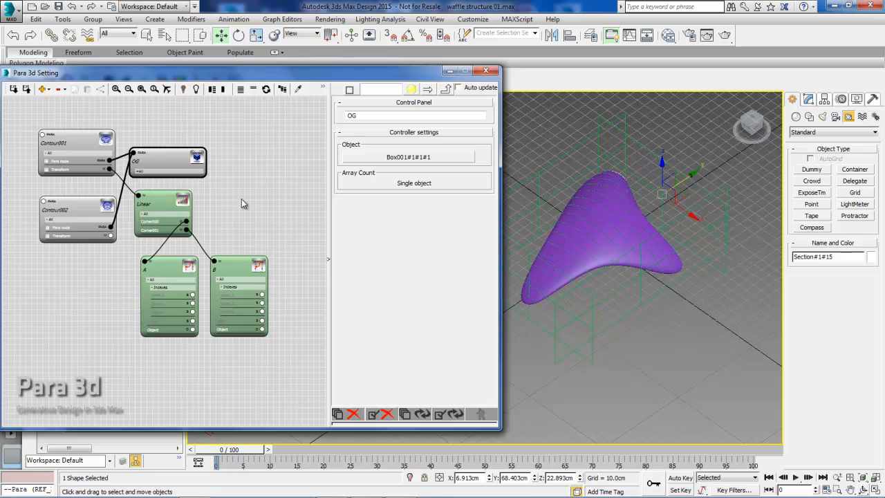
{"action": "middle_click_drag", "start_coordinate": [241, 205], "coordinate": [263, 196]}
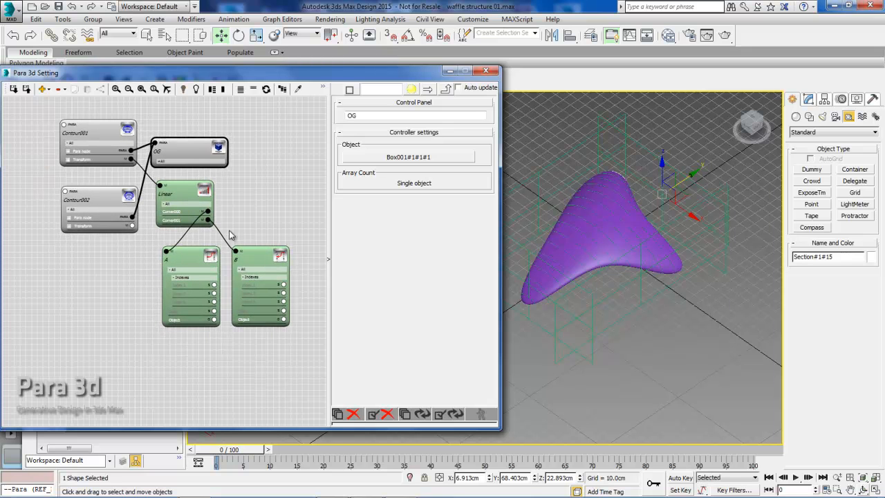
{"action": "left_click", "coordinate": [185, 194]}
{"action": "middle_click_drag", "start_coordinate": [183, 195], "coordinate": [180, 196]}
{"action": "left_click", "coordinate": [177, 190]}
{"action": "left_click_drag", "start_coordinate": [178, 193], "coordinate": [186, 196]}
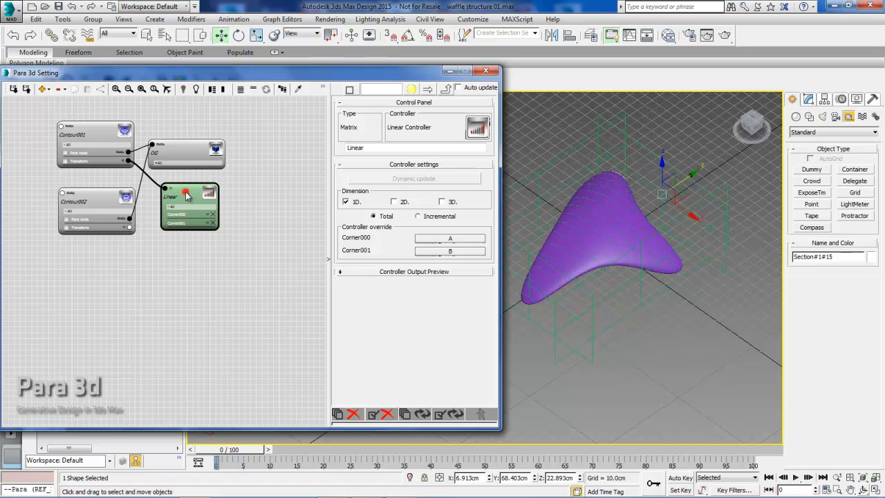
{"action": "double_click", "coordinate": [185, 194]}
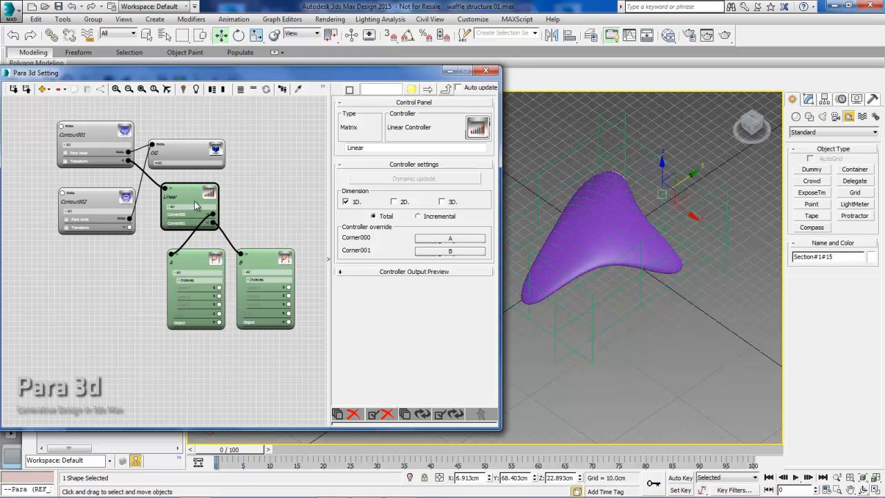
{"action": "double_click", "coordinate": [198, 214]}
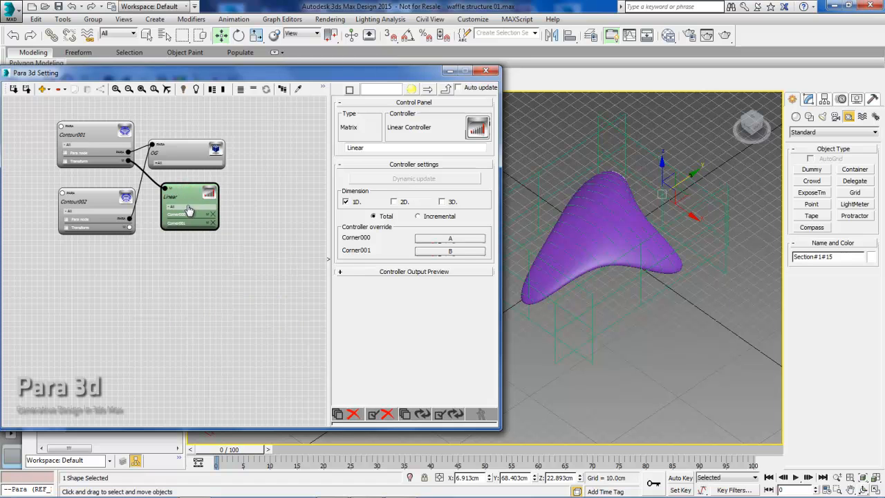
Step: Duplicate the Linear controller by copy and paste, place the copy below Contour002 and show its link controllers
{"action": "right_click", "coordinate": [186, 199]}
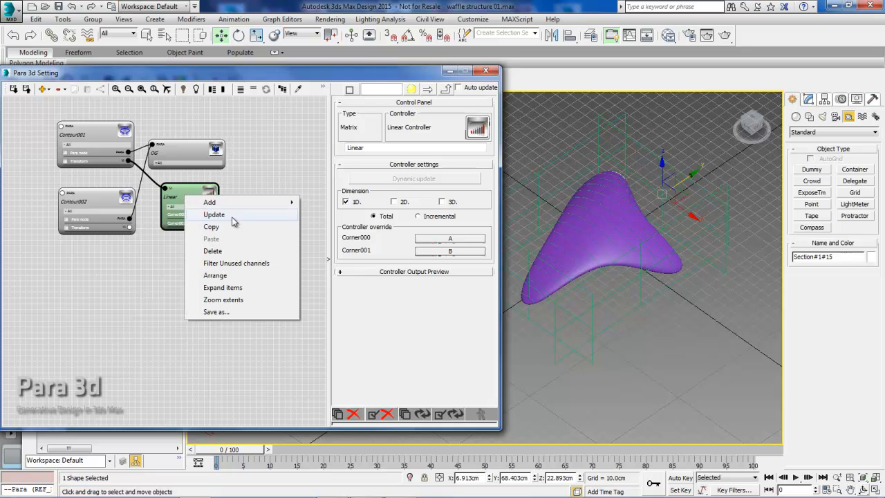
{"action": "left_click", "coordinate": [229, 229]}
{"action": "right_click", "coordinate": [167, 282]}
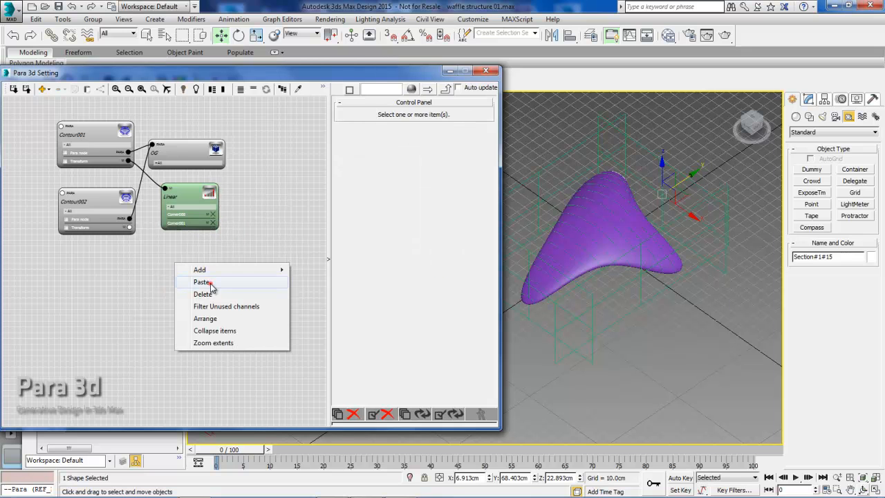
{"action": "left_click", "coordinate": [201, 282]}
{"action": "left_click_drag", "start_coordinate": [202, 271], "coordinate": [111, 257]}
{"action": "double_click", "coordinate": [158, 257]}
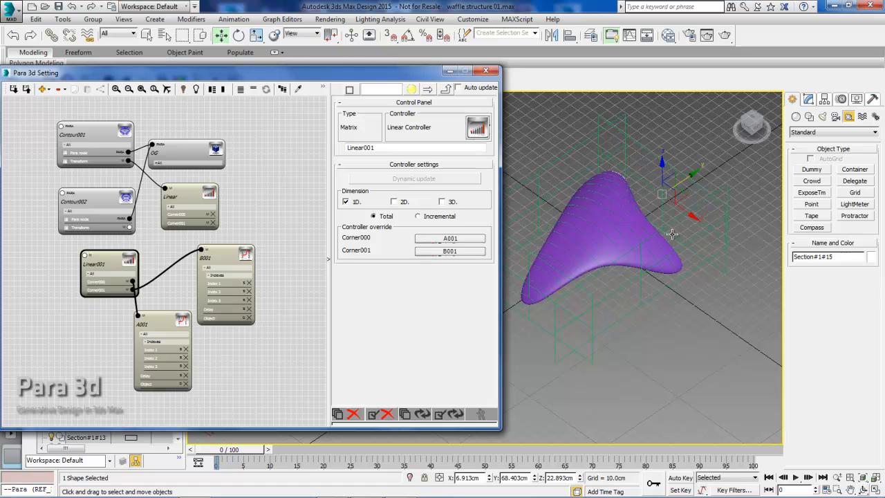
Step: Align the copied link controllers A001 and B001 side by side and rename them C and D
{"action": "left_click_drag", "start_coordinate": [220, 254], "coordinate": [222, 317]}
{"action": "left_click", "coordinate": [159, 317]}
{"action": "double_click", "coordinate": [375, 145]}
{"action": "type", "text": "C"}
{"action": "left_click", "coordinate": [255, 248]}
{"action": "left_click", "coordinate": [223, 317]}
{"action": "double_click", "coordinate": [376, 147]}
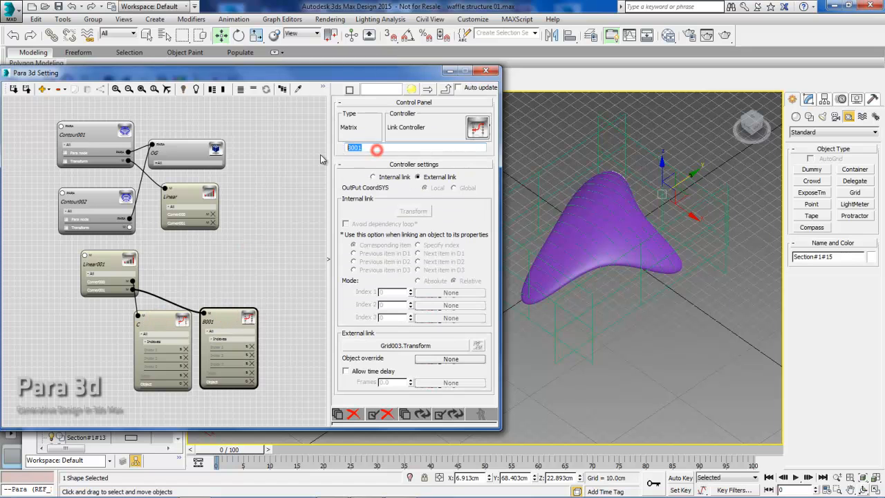
{"action": "type", "text": "D"}
{"action": "left_click", "coordinate": [274, 212]}
Step: Expand the original Linear node and shift it with link controllers A and B upward, away from the copied nodes
{"action": "left_click", "coordinate": [178, 193]}
{"action": "left_click_drag", "start_coordinate": [184, 200], "coordinate": [190, 191]}
{"action": "left_click_drag", "start_coordinate": [195, 257], "coordinate": [200, 238]}
{"action": "left_click_drag", "start_coordinate": [259, 254], "coordinate": [260, 237]}
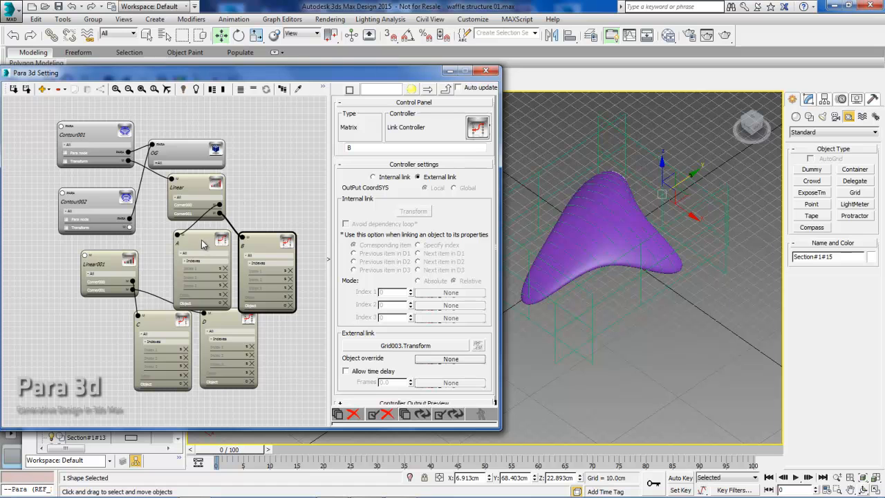
{"action": "left_click", "coordinate": [270, 205]}
Step: Arrange Linear001 and link controllers C and D clear of the original controller nodes
{"action": "middle_click_drag", "start_coordinate": [253, 322], "coordinate": [217, 330]}
{"action": "left_click_drag", "start_coordinate": [82, 270], "coordinate": [52, 277]}
{"action": "left_click_drag", "start_coordinate": [116, 324], "coordinate": [87, 342]}
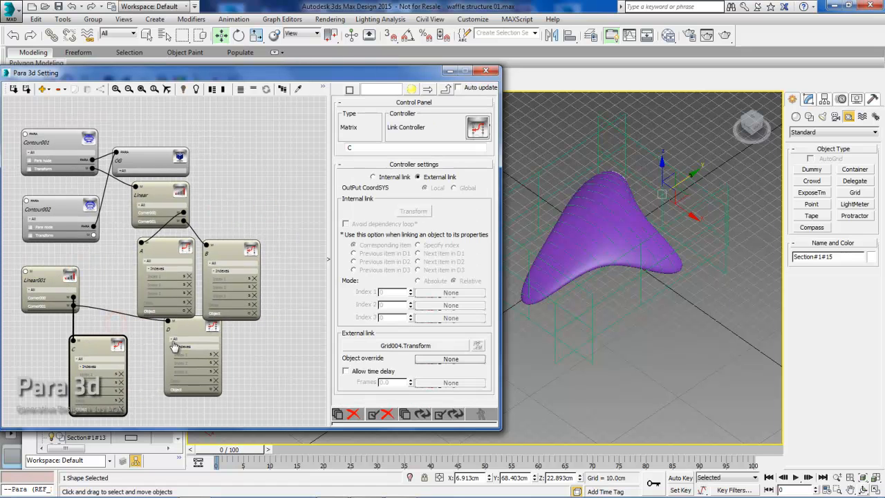
{"action": "left_click_drag", "start_coordinate": [184, 327], "coordinate": [167, 343]}
Step: Relink controller C to the Transform track of Grid001, a boundary grid on the surface's side
{"action": "left_click", "coordinate": [97, 343]}
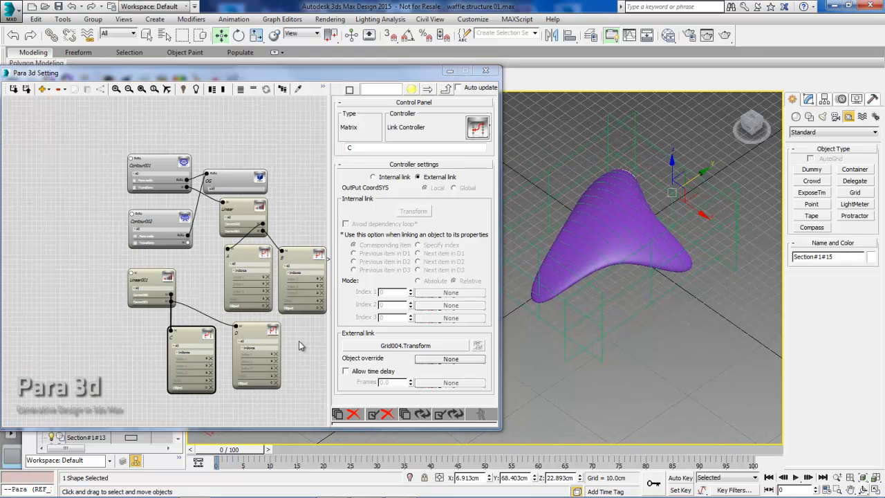
{"action": "left_click", "coordinate": [189, 333]}
{"action": "left_click_drag", "start_coordinate": [194, 339], "coordinate": [193, 337]}
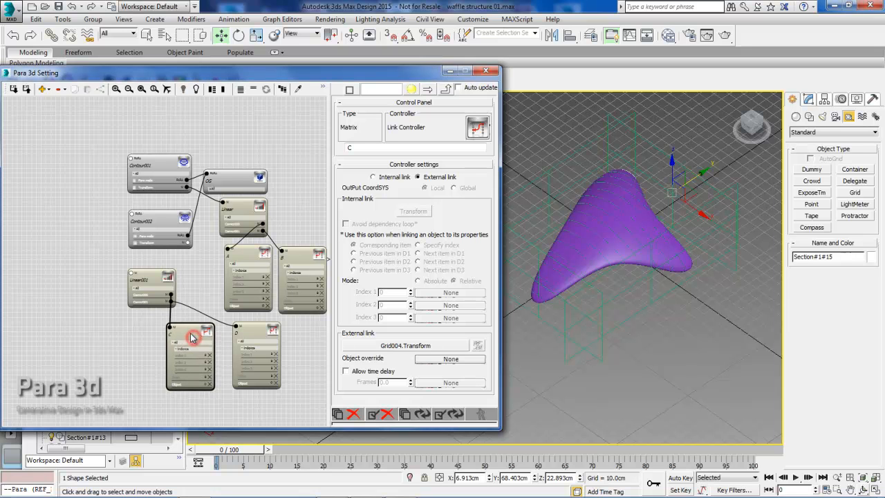
{"action": "left_click", "coordinate": [388, 347]}
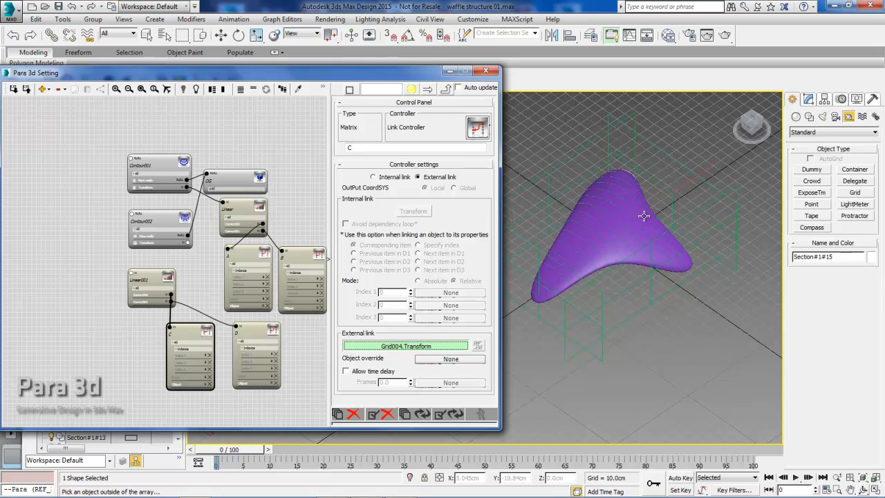
{"action": "left_click", "coordinate": [560, 169]}
{"action": "left_click_drag", "start_coordinate": [517, 130], "coordinate": [510, 128]}
{"action": "left_click", "coordinate": [394, 286]}
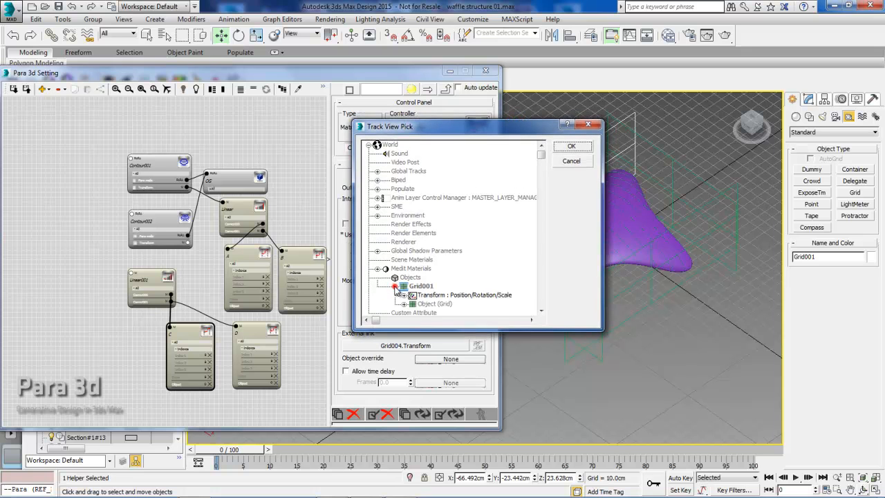
{"action": "left_click", "coordinate": [435, 295]}
{"action": "left_click", "coordinate": [572, 147]}
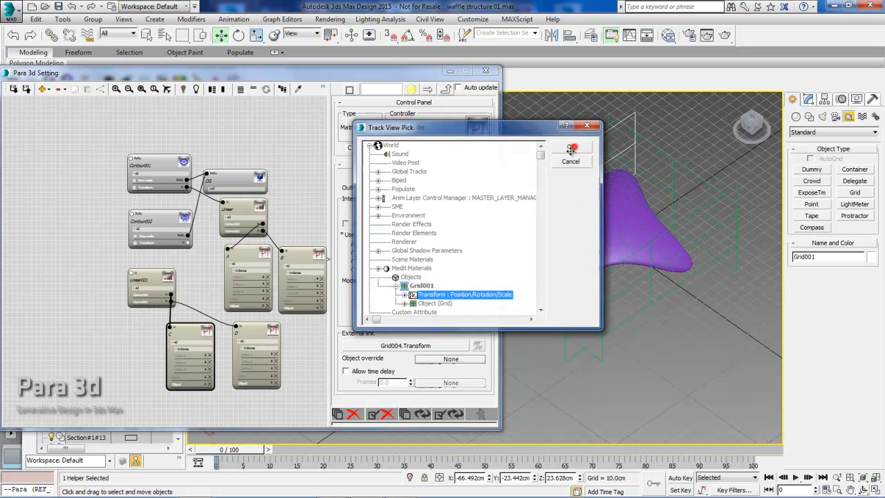
Step: Relink controller D to the Transform track of Grid002, the boundary grid opposite Grid001
{"action": "left_click_drag", "start_coordinate": [257, 337], "coordinate": [248, 335]}
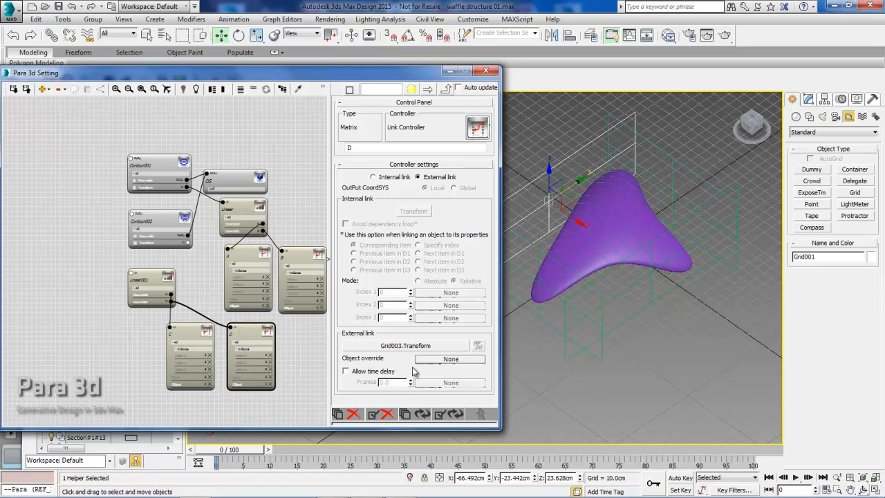
{"action": "left_click", "coordinate": [393, 346]}
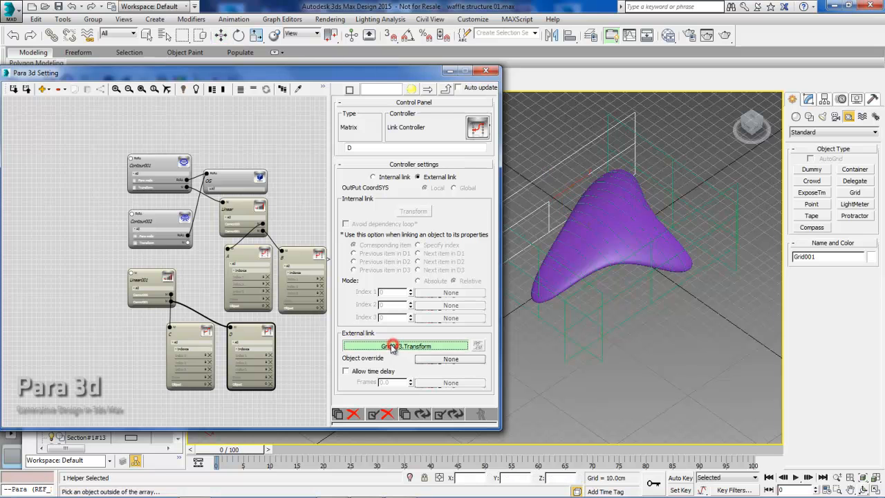
{"action": "left_click", "coordinate": [614, 266]}
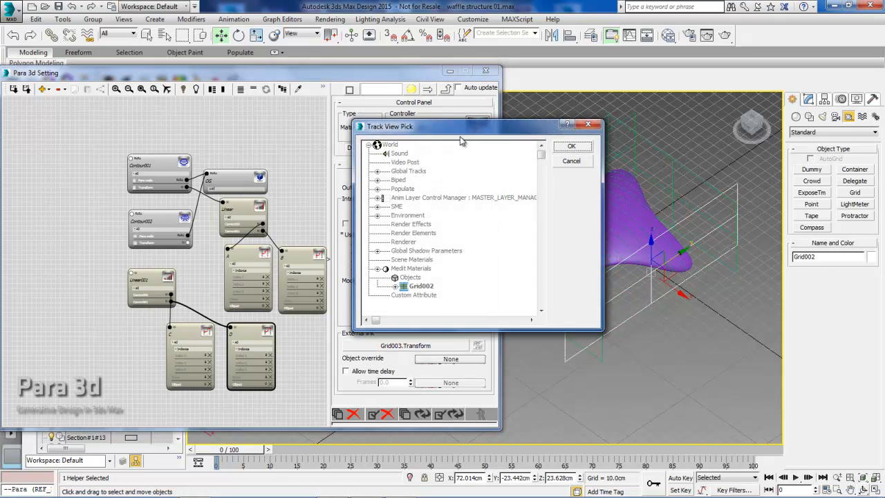
{"action": "left_click_drag", "start_coordinate": [460, 136], "coordinate": [447, 128]}
{"action": "left_click", "coordinate": [381, 278]}
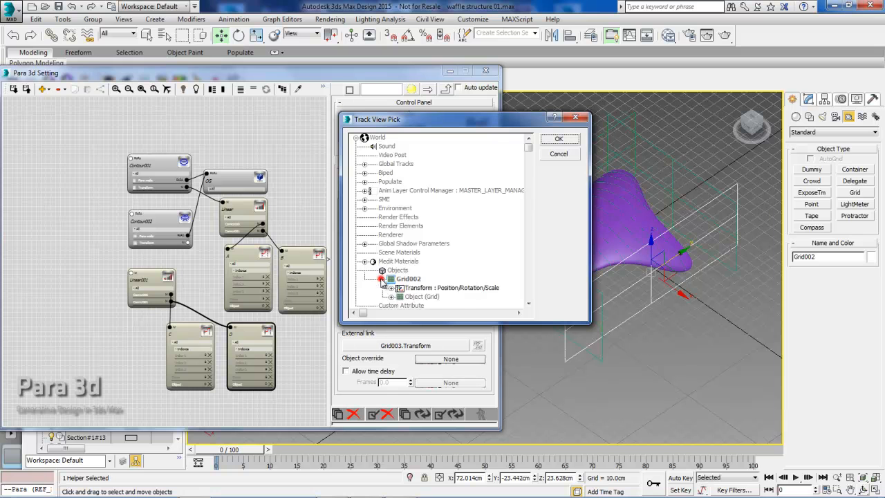
{"action": "left_click", "coordinate": [415, 287]}
{"action": "left_click", "coordinate": [559, 139]}
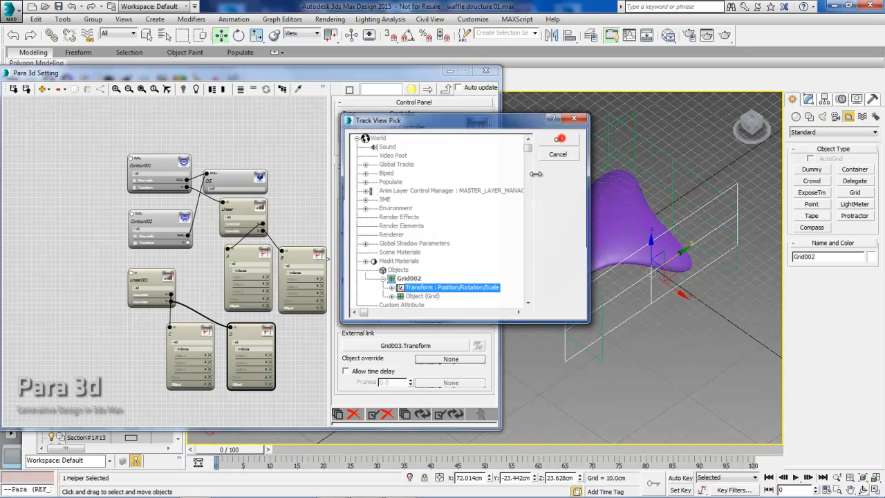
Step: Connect the Linear001 controller to the Transform track of Contour002
{"action": "middle_click_drag", "start_coordinate": [110, 255], "coordinate": [96, 254]}
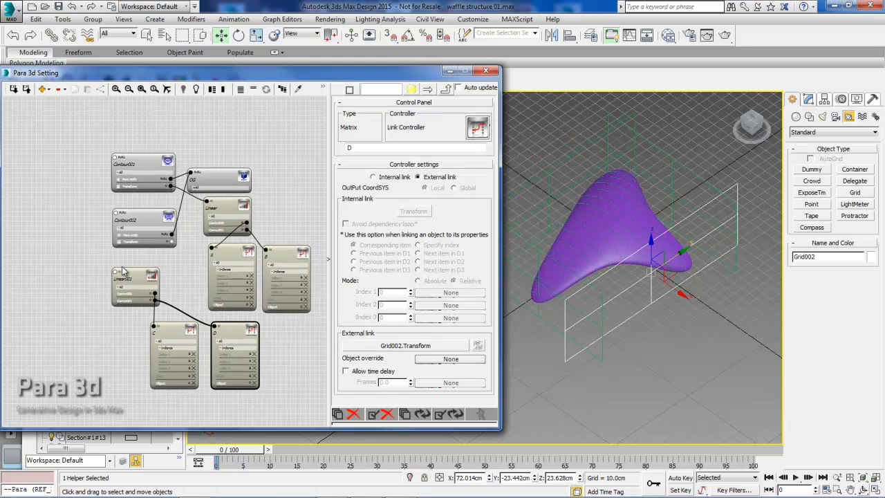
{"action": "scroll", "coordinate": [95, 263], "scroll_direction": "up", "scroll_amount": 2}
{"action": "left_click_drag", "start_coordinate": [92, 247], "coordinate": [162, 211]}
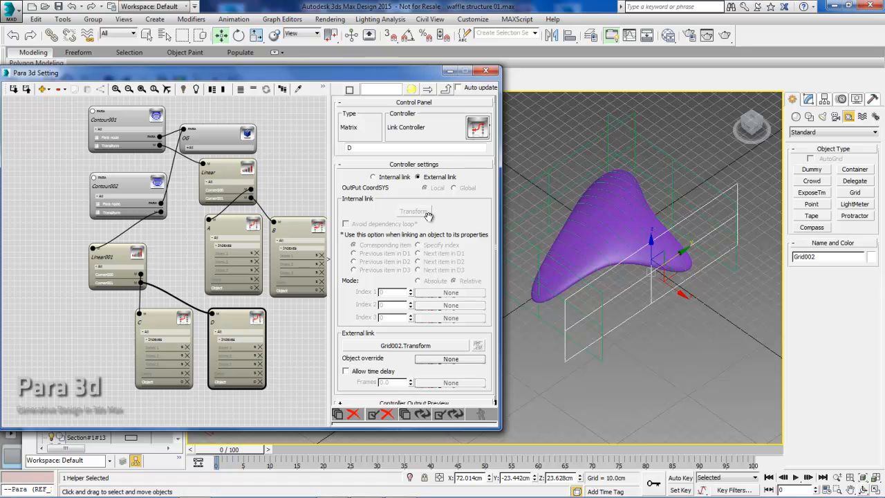
Step: Set the array count of Contour002 to 15 and generate its contours on the surface
{"action": "left_click", "coordinate": [135, 191]}
{"action": "left_click_drag", "start_coordinate": [136, 191], "coordinate": [127, 190]}
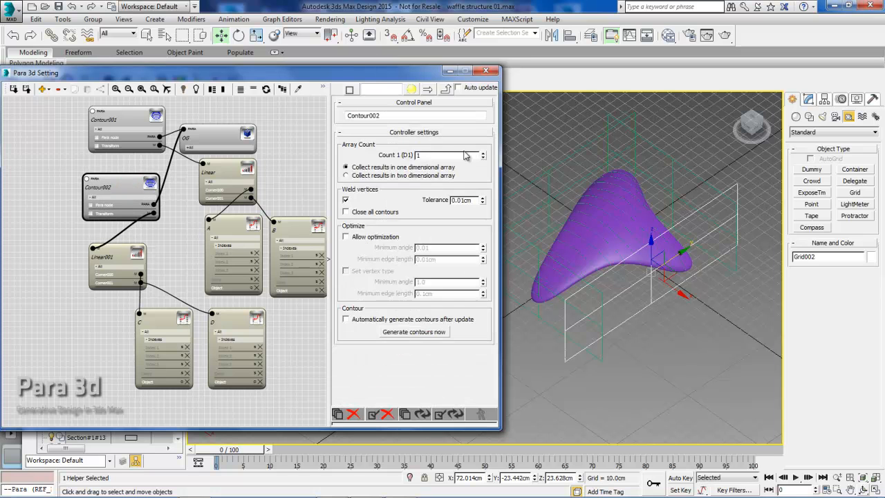
{"action": "left_click_drag", "start_coordinate": [426, 152], "coordinate": [407, 158]}
{"action": "type", "text": "1"}
{"action": "left_click", "coordinate": [413, 332]}
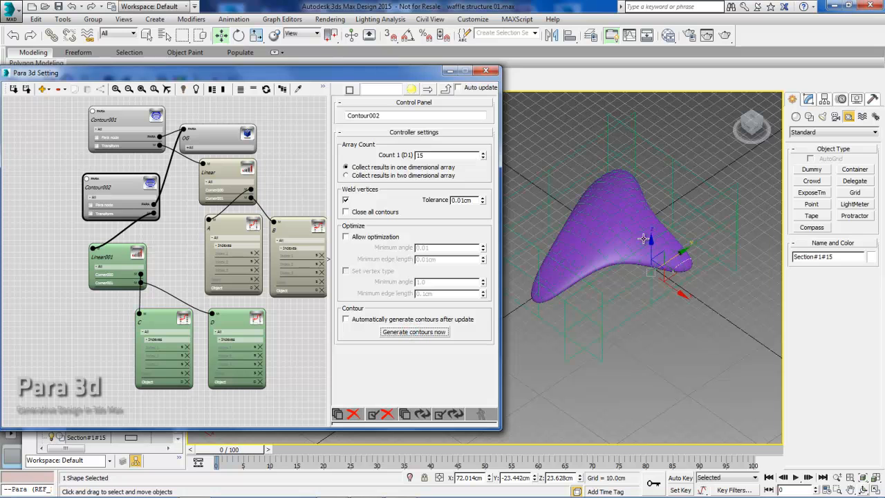
{"action": "middle_click_drag", "start_coordinate": [639, 262], "coordinate": [688, 301], "text": "alt"}
{"action": "scroll", "coordinate": [595, 259], "scroll_direction": "up", "scroll_amount": 4}
{"action": "middle_click_drag", "start_coordinate": [595, 259], "coordinate": [630, 234], "text": "alt"}
{"action": "scroll", "coordinate": [641, 229], "scroll_direction": "down", "scroll_amount": 5}
{"action": "scroll", "coordinate": [588, 233], "scroll_direction": "up", "scroll_amount": 3}
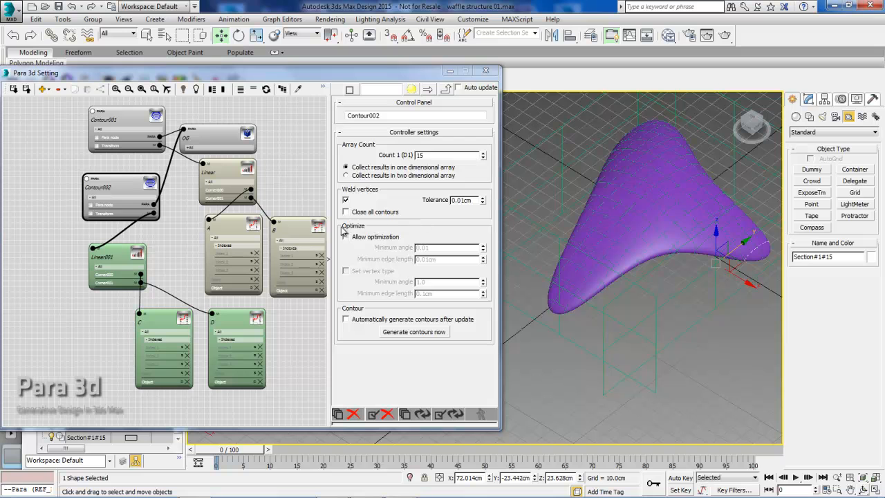
Step: Enable closing of all contours for both Contour002 and Contour001
{"action": "mouse_move", "coordinate": [130, 181]}
{"action": "left_mouse_down"}
{"action": "mouse_move", "coordinate": [130, 172]}
{"action": "mouse_move", "coordinate": [127, 181]}
{"action": "left_mouse_up"}
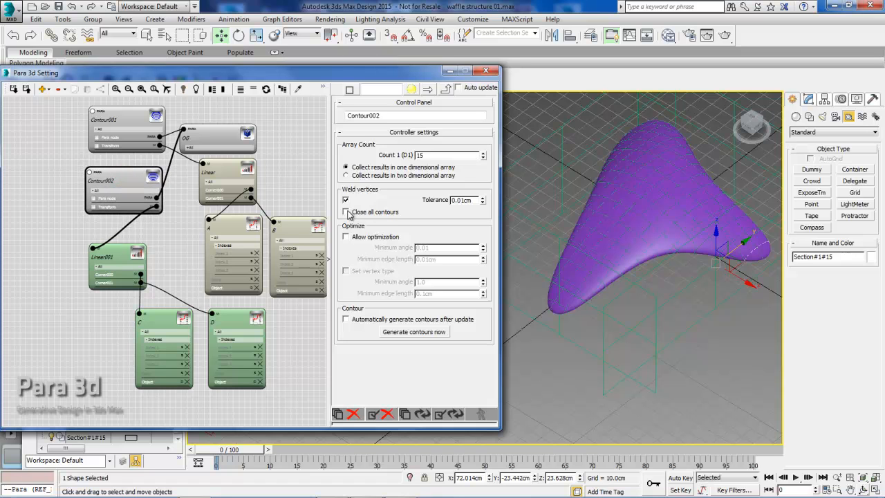
{"action": "left_click", "coordinate": [346, 212]}
{"action": "left_click_drag", "start_coordinate": [125, 124], "coordinate": [115, 121]}
{"action": "left_click", "coordinate": [346, 212]}
Step: Set the array count of both contour generators together to 10 and generate their contours
{"action": "left_click_drag", "start_coordinate": [122, 120], "coordinate": [121, 125]}
{"action": "left_click", "coordinate": [99, 229]}
{"action": "left_click_drag", "start_coordinate": [103, 228], "coordinate": [79, 110]}
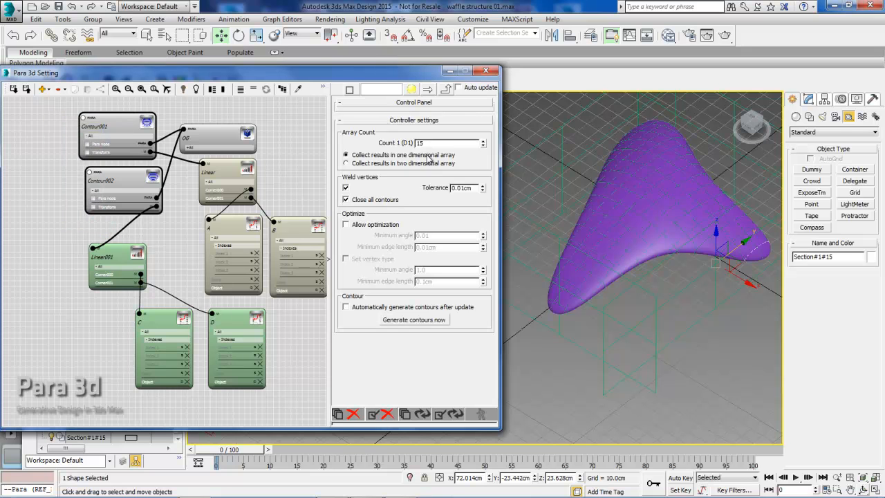
{"action": "left_click_drag", "start_coordinate": [431, 143], "coordinate": [404, 148]}
{"action": "left_click", "coordinate": [404, 320]}
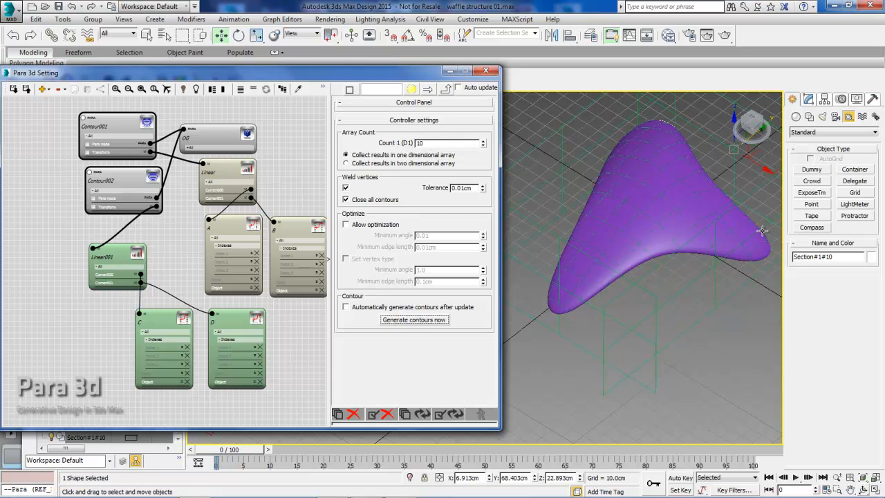
{"action": "middle_click_drag", "start_coordinate": [651, 231], "coordinate": [644, 210], "text": "alt"}
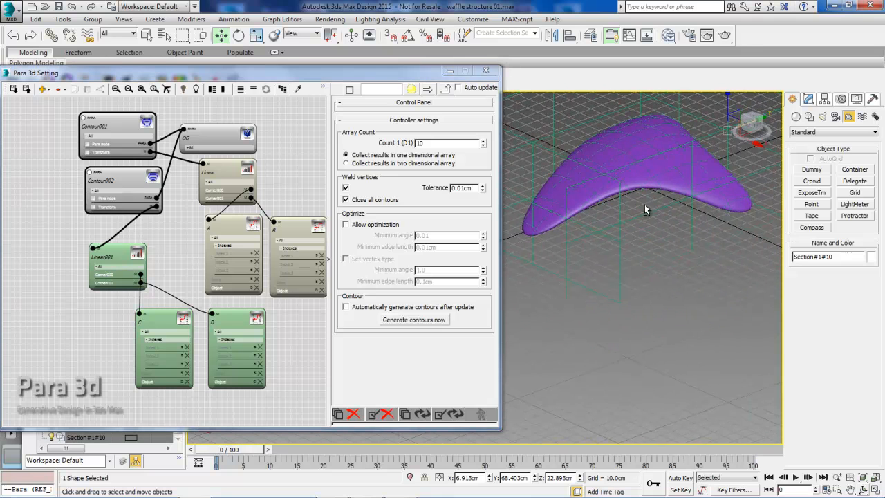
{"action": "middle_click_drag", "start_coordinate": [637, 162], "coordinate": [646, 247], "text": "alt"}
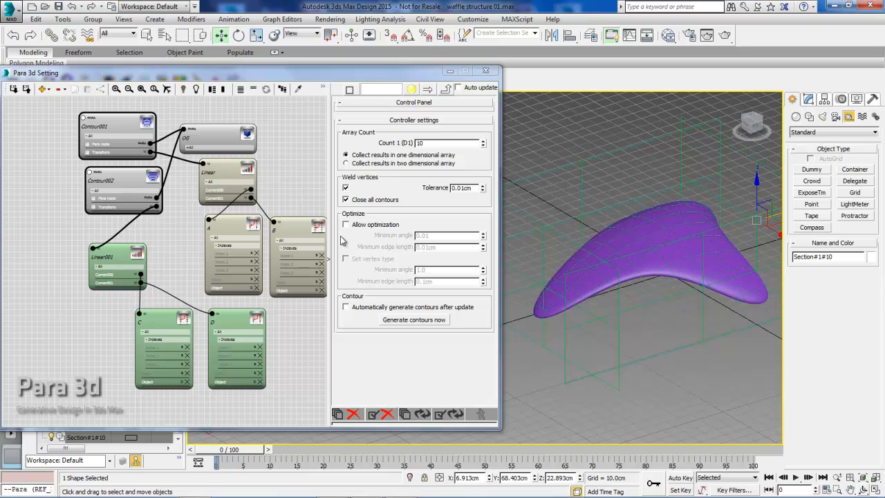
Step: Add a Parametric Array node and place it beside the contour generators, on the side away from their inputs
{"action": "left_click_drag", "start_coordinate": [131, 196], "coordinate": [122, 208]}
{"action": "scroll", "coordinate": [273, 156], "scroll_direction": "down", "scroll_amount": 3}
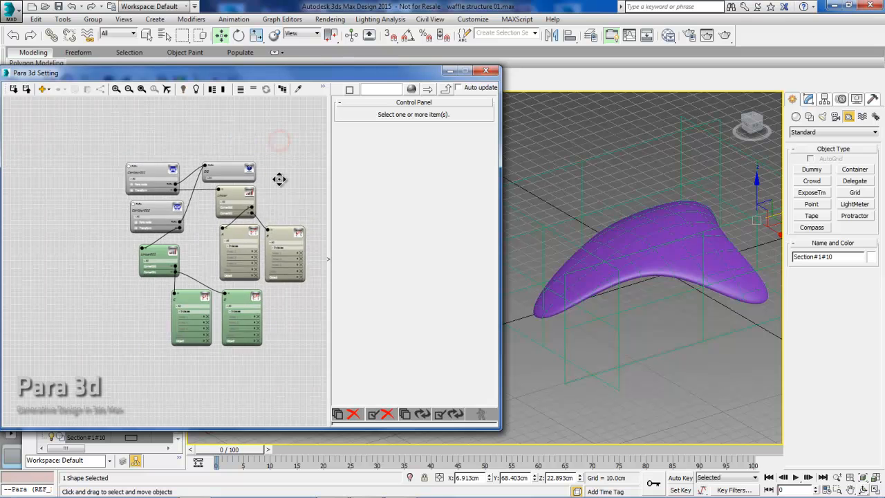
{"action": "middle_click_drag", "start_coordinate": [636, 261], "coordinate": [606, 268], "text": "alt"}
{"action": "left_click", "coordinate": [35, 95]}
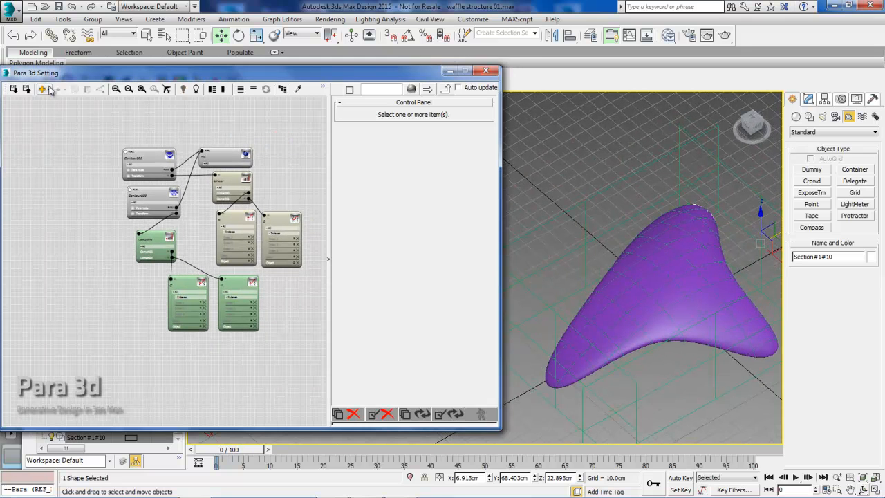
{"action": "left_click", "coordinate": [42, 88]}
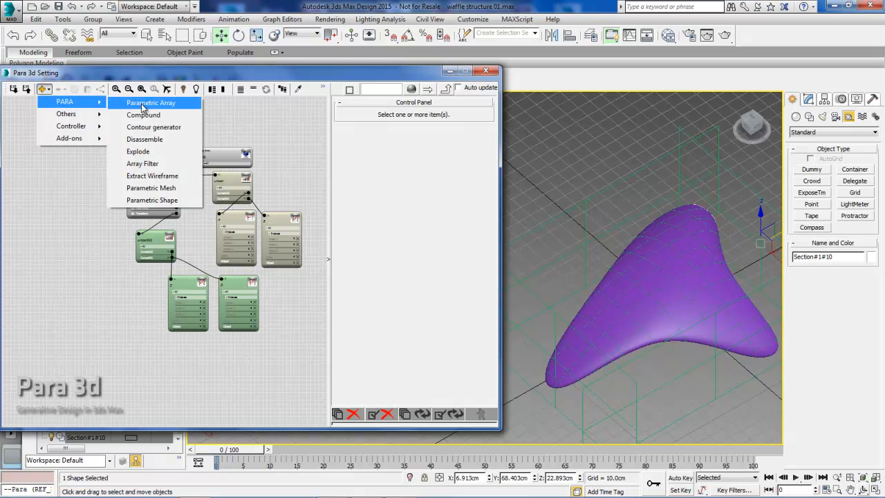
{"action": "left_click", "coordinate": [141, 103]}
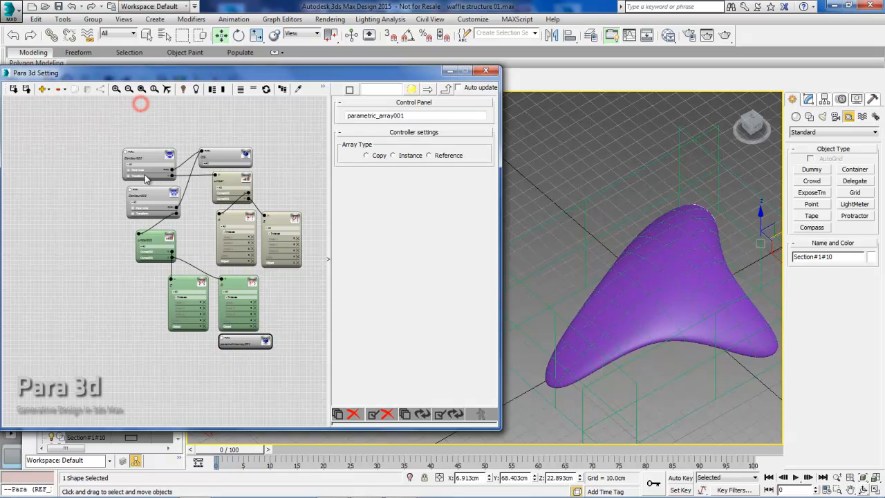
{"action": "left_click_drag", "start_coordinate": [244, 346], "coordinate": [80, 169]}
{"action": "left_click", "coordinate": [74, 204]}
{"action": "scroll", "coordinate": [85, 189], "scroll_direction": "up", "scroll_amount": 2}
Step: Make the parametric array a Reference array and connect Contour001 as its source
{"action": "left_click", "coordinate": [99, 157]}
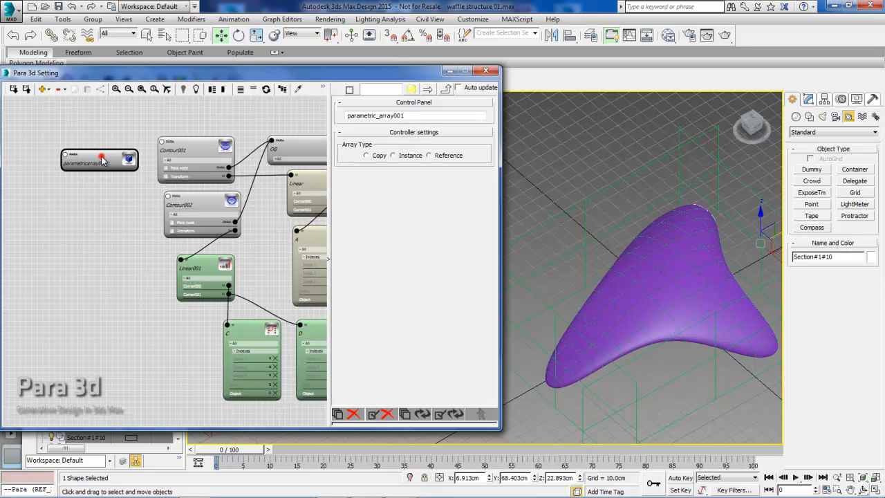
{"action": "left_click", "coordinate": [429, 156]}
{"action": "left_click_drag", "start_coordinate": [108, 163], "coordinate": [104, 155]}
{"action": "left_click_drag", "start_coordinate": [162, 141], "coordinate": [99, 144]}
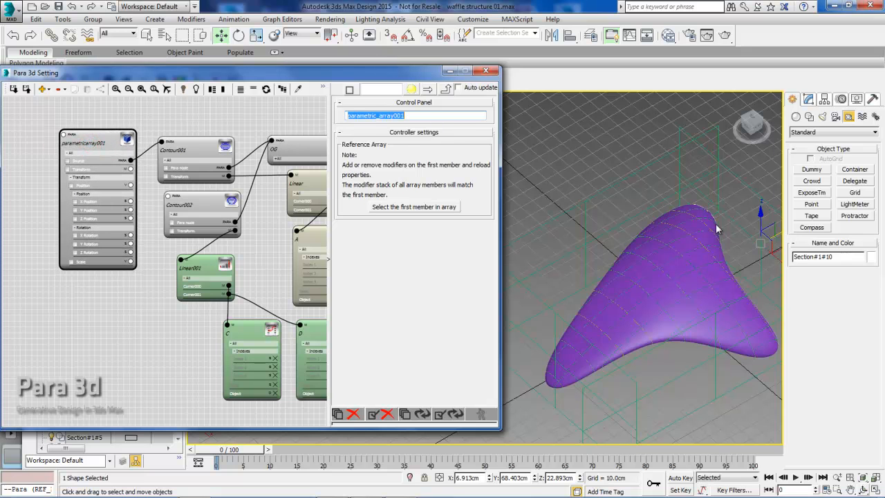
Step: Rename the reference array node as Shell and shift it slightly away from Contour001
{"action": "type", "text": "Shell"}
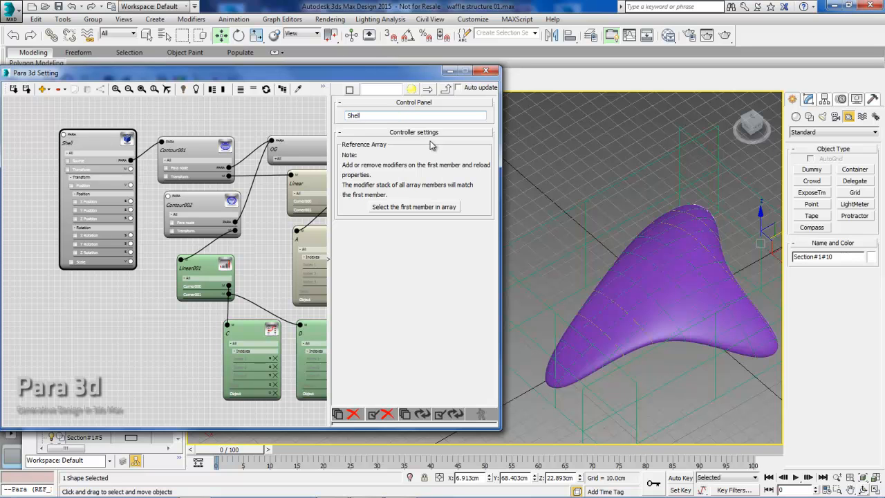
{"action": "left_click_drag", "start_coordinate": [119, 142], "coordinate": [107, 137]}
{"action": "left_click", "coordinate": [133, 200]}
{"action": "left_click", "coordinate": [81, 145]}
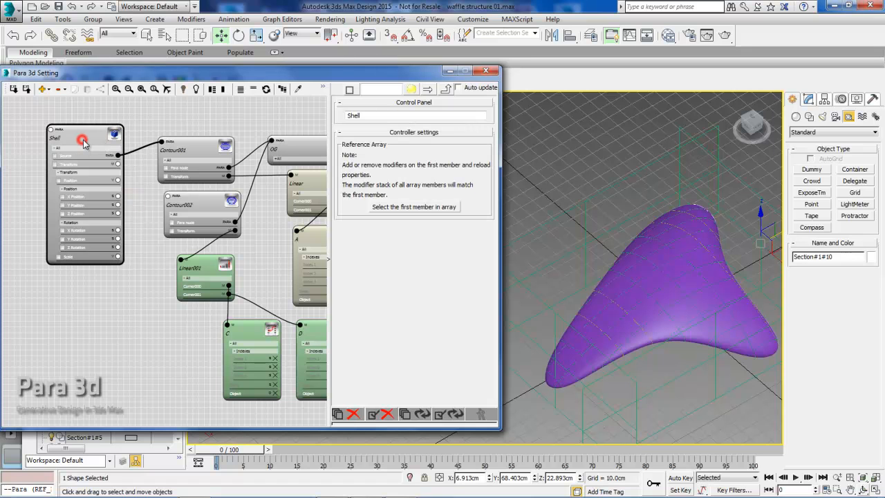
Step: Apply a Shell modifier to the first member of the Shell array
{"action": "left_click", "coordinate": [412, 208]}
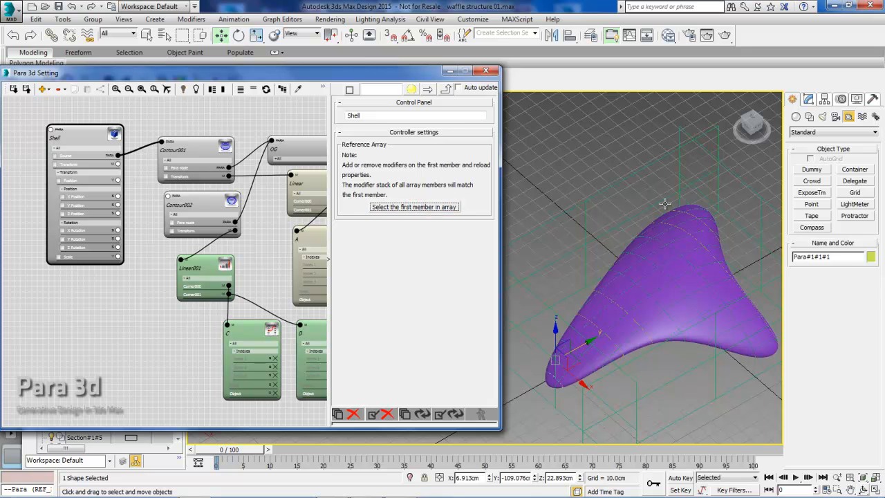
{"action": "left_click", "coordinate": [808, 99]}
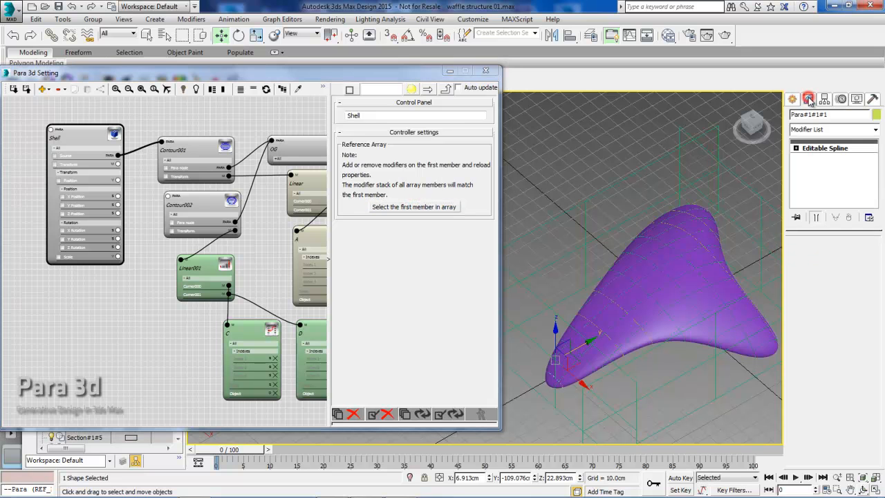
{"action": "left_click", "coordinate": [836, 130]}
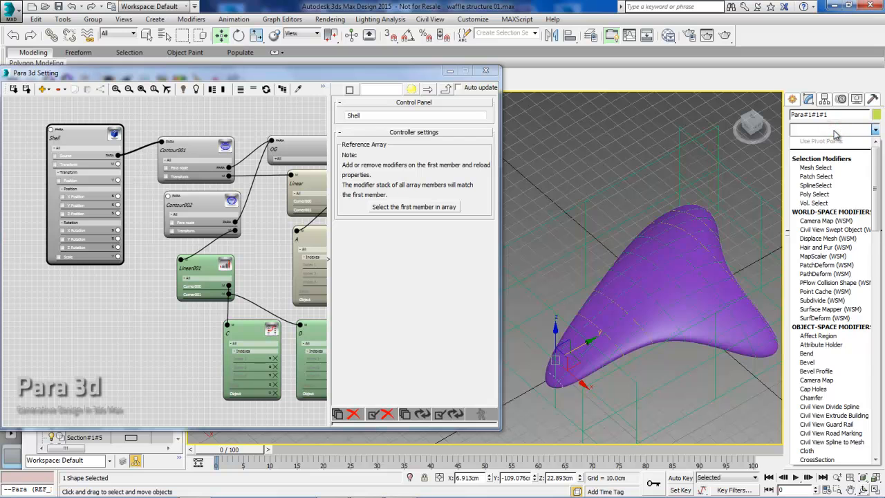
{"action": "type", "text": "sh"}
{"action": "left_click", "coordinate": [807, 141]}
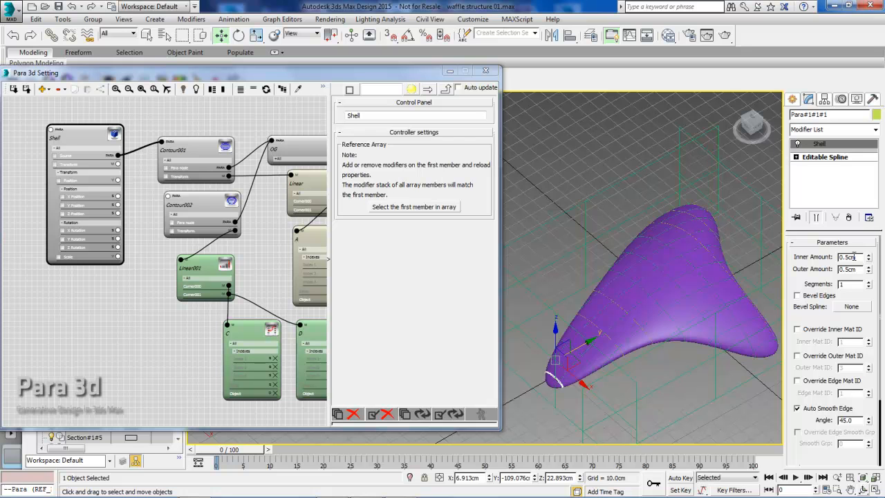
Step: Reload the Shell array's properties without access to all spline vertices, giving every contour the Shell modifier
{"action": "left_click_drag", "start_coordinate": [83, 132], "coordinate": [85, 139]}
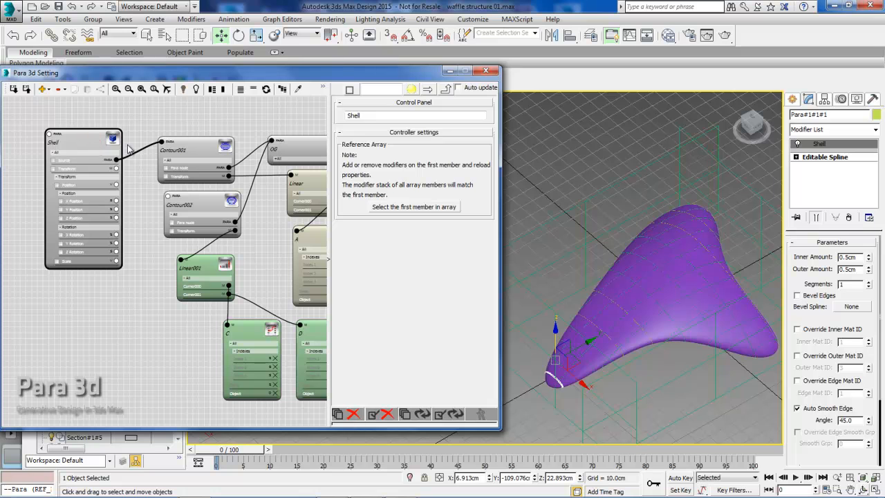
{"action": "left_click", "coordinate": [266, 90]}
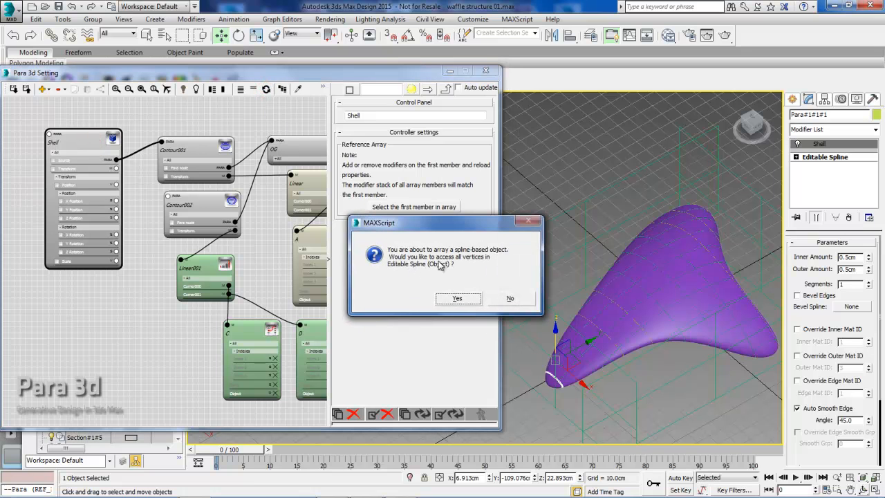
{"action": "left_click", "coordinate": [509, 299]}
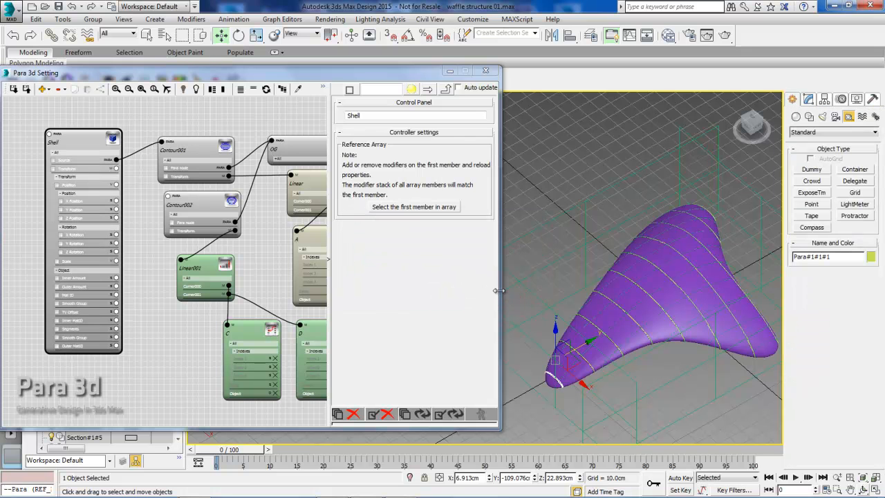
{"action": "middle_click_drag", "start_coordinate": [599, 287], "coordinate": [609, 256], "text": "alt"}
{"action": "scroll", "coordinate": [581, 353], "scroll_direction": "up", "scroll_amount": 5}
{"action": "middle_click_drag", "start_coordinate": [581, 354], "coordinate": [642, 313], "text": "alt"}
{"action": "middle_click_drag", "start_coordinate": [628, 276], "coordinate": [676, 297], "text": "alt"}
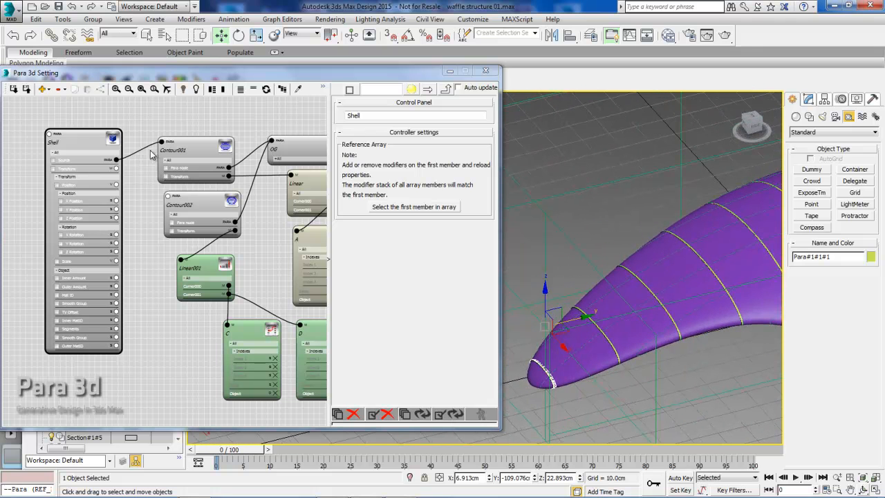
Step: Widen the Para 3d window to expose its remaining tools and select all scene objects of the Shell array
{"action": "left_click_drag", "start_coordinate": [91, 143], "coordinate": [90, 144]}
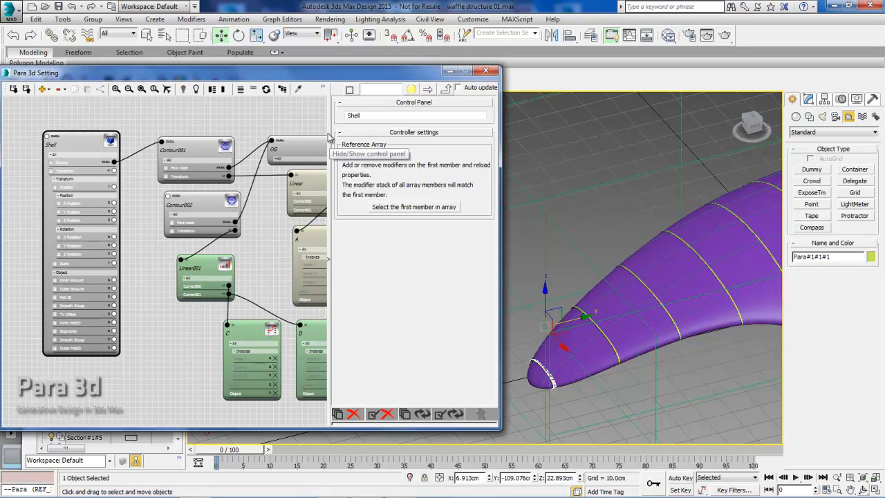
{"action": "left_click_drag", "start_coordinate": [501, 184], "coordinate": [531, 184]}
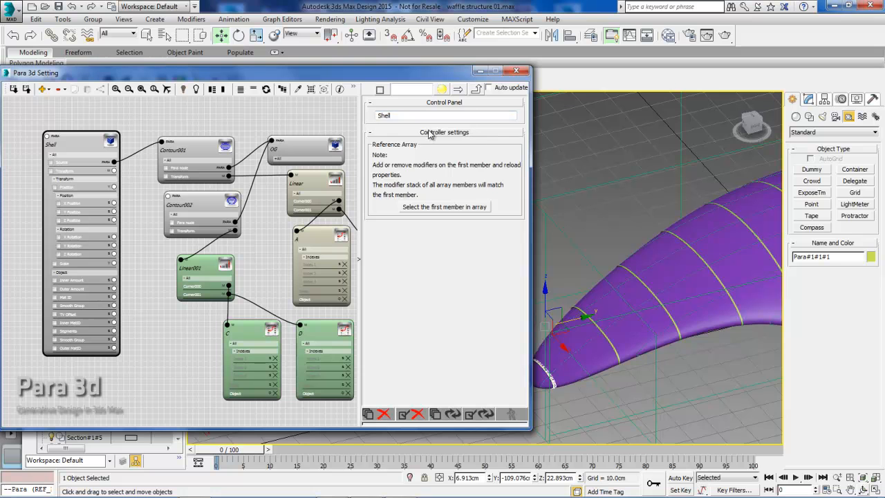
{"action": "left_click_drag", "start_coordinate": [530, 164], "coordinate": [554, 166]}
{"action": "left_click", "coordinate": [87, 140]}
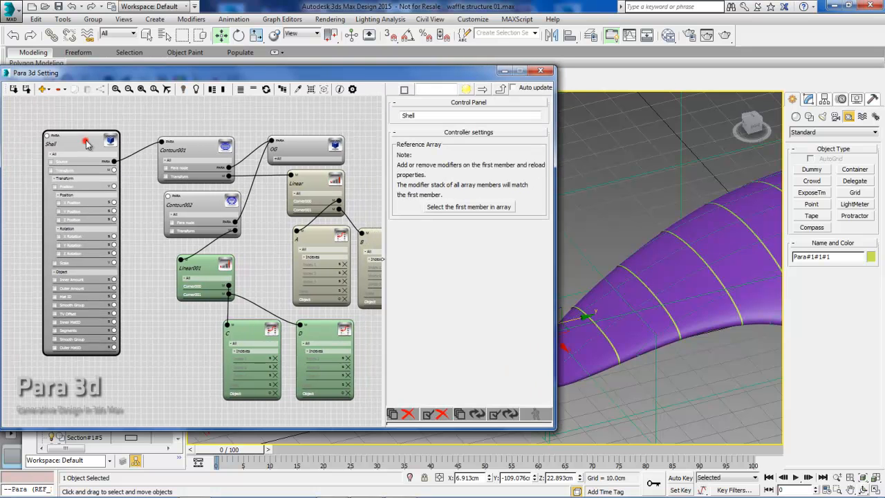
{"action": "left_click", "coordinate": [312, 91]}
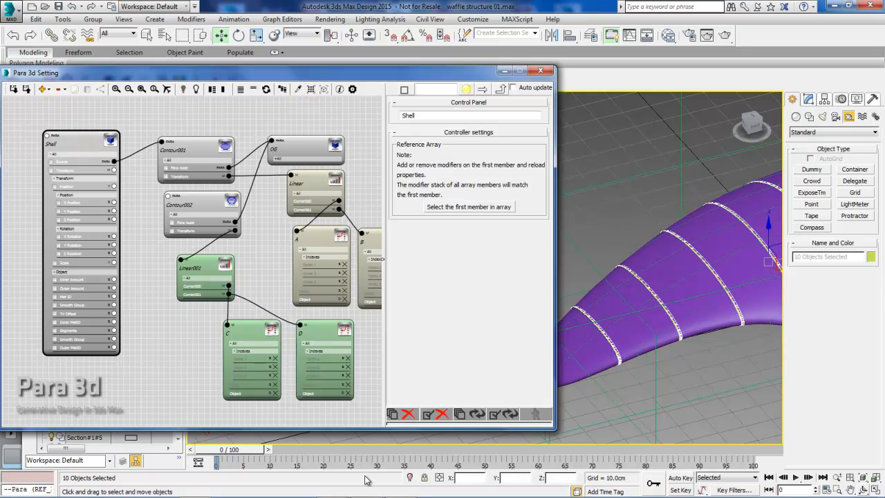
Step: Isolate the selected Shell array objects, inspect the thickened contours from several angles, and leave isolation
{"action": "left_click", "coordinate": [412, 476]}
{"action": "middle_click_drag", "start_coordinate": [659, 257], "coordinate": [707, 261], "text": "alt"}
{"action": "scroll", "coordinate": [629, 269], "scroll_direction": "down", "scroll_amount": 4}
{"action": "middle_click_drag", "start_coordinate": [630, 269], "coordinate": [719, 206], "text": "alt"}
{"action": "left_click_drag", "start_coordinate": [449, 74], "coordinate": [400, 76]}
{"action": "middle_click_drag", "start_coordinate": [582, 163], "coordinate": [684, 233], "text": "alt"}
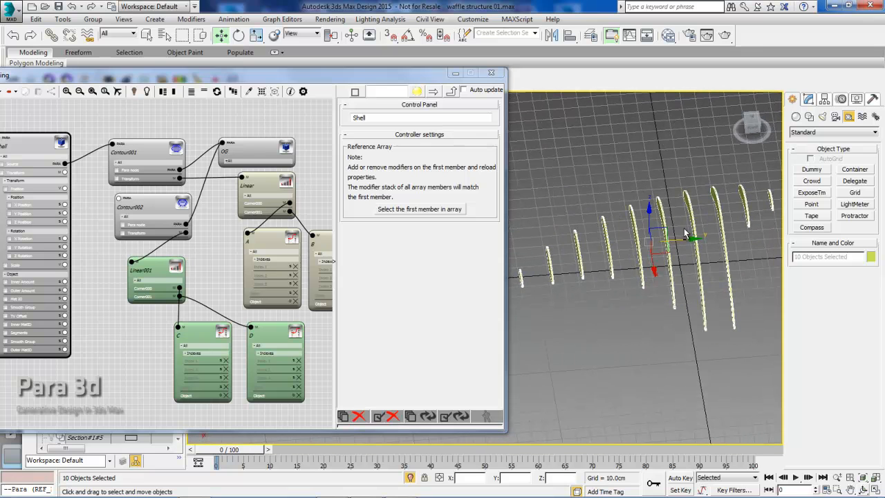
{"action": "left_click", "coordinate": [409, 479]}
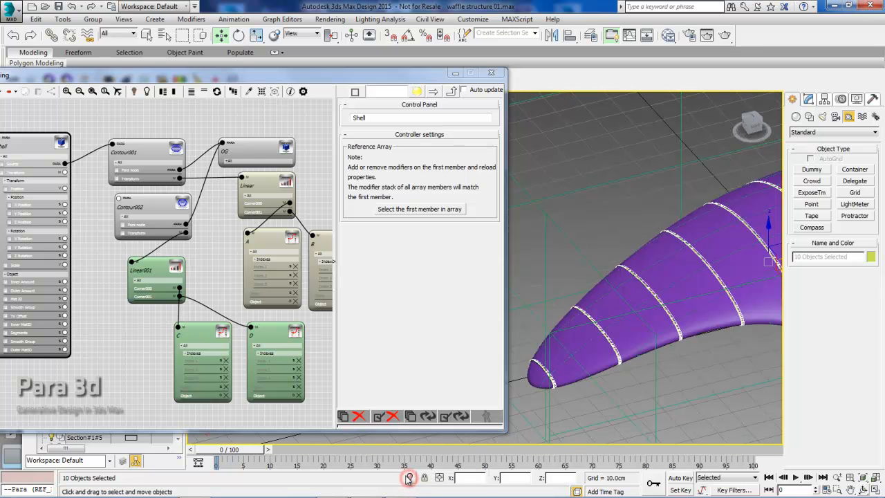
Step: Collapse the property list of the Shell node so it takes less room in the graph
{"action": "left_click", "coordinate": [191, 132]}
{"action": "middle_click_drag", "start_coordinate": [101, 133], "coordinate": [222, 132]}
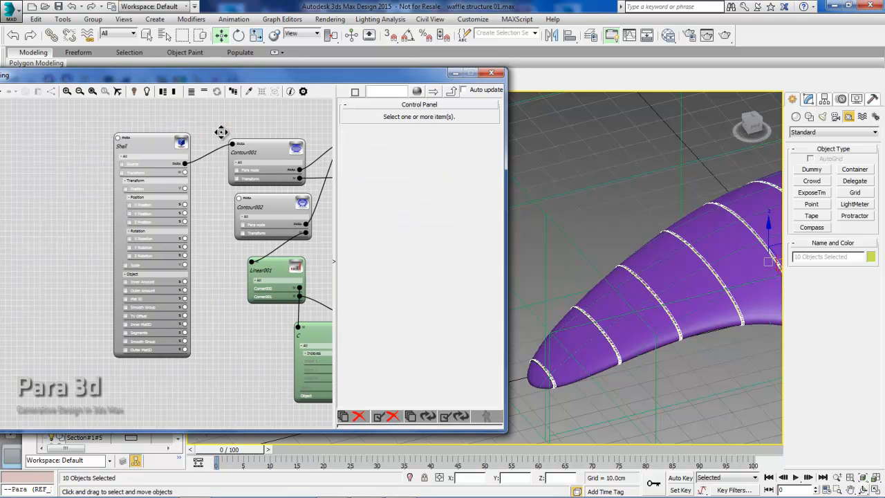
{"action": "scroll", "coordinate": [126, 164], "scroll_direction": "up", "scroll_amount": 2}
{"action": "middle_click_drag", "start_coordinate": [117, 137], "coordinate": [117, 150]}
{"action": "left_click", "coordinate": [119, 162]}
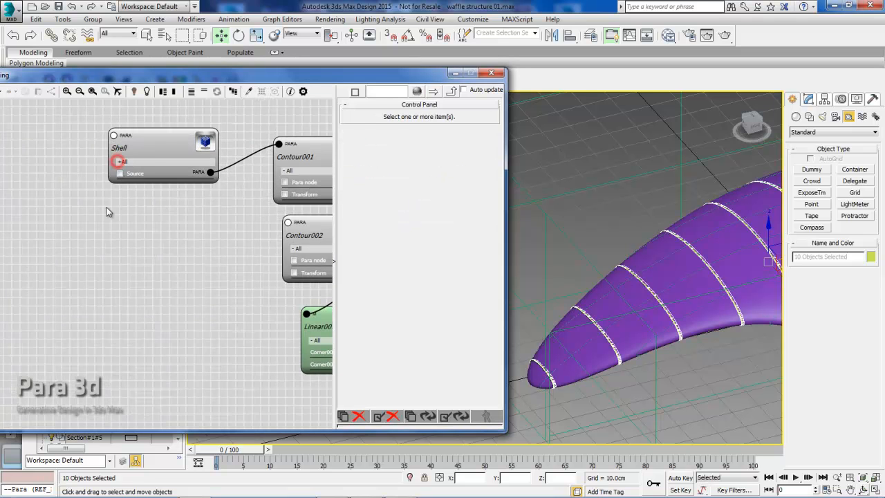
{"action": "left_click", "coordinate": [108, 206]}
{"action": "left_click", "coordinate": [177, 139]}
{"action": "middle_click_drag", "start_coordinate": [199, 248], "coordinate": [124, 213]}
{"action": "scroll", "coordinate": [118, 214], "scroll_direction": "down", "scroll_amount": 1}
{"action": "left_click_drag", "start_coordinate": [62, 127], "coordinate": [65, 127]}
{"action": "left_click", "coordinate": [95, 198]}
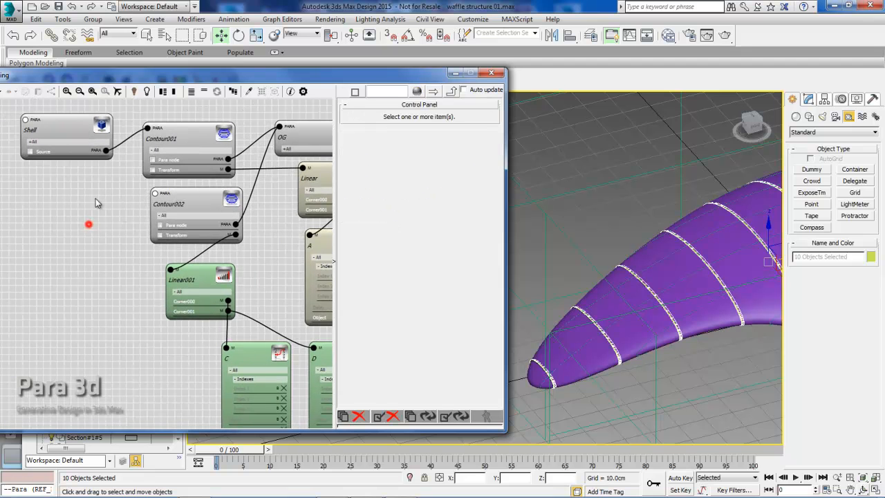
Step: Add a second Parametric Array node to the graph directly below the Shell node
{"action": "scroll", "coordinate": [103, 224], "scroll_direction": "down", "scroll_amount": 2}
{"action": "scroll", "coordinate": [593, 294], "scroll_direction": "down", "scroll_amount": 2}
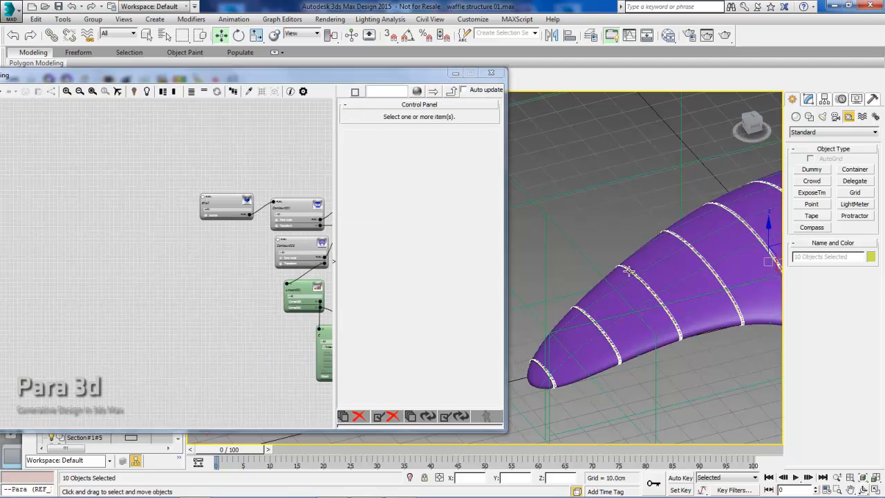
{"action": "middle_click_drag", "start_coordinate": [594, 294], "coordinate": [627, 279], "text": "alt"}
{"action": "middle_click_drag", "start_coordinate": [317, 248], "coordinate": [206, 235]}
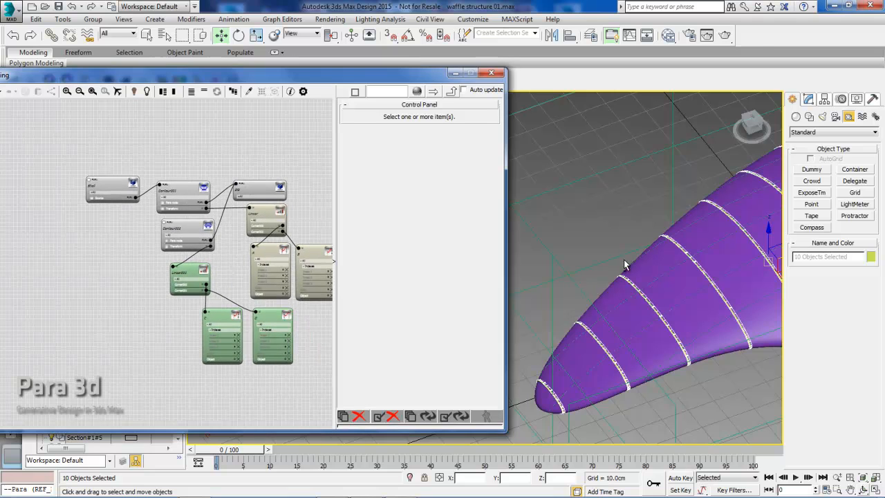
{"action": "middle_click_drag", "start_coordinate": [624, 265], "coordinate": [718, 221], "text": "alt"}
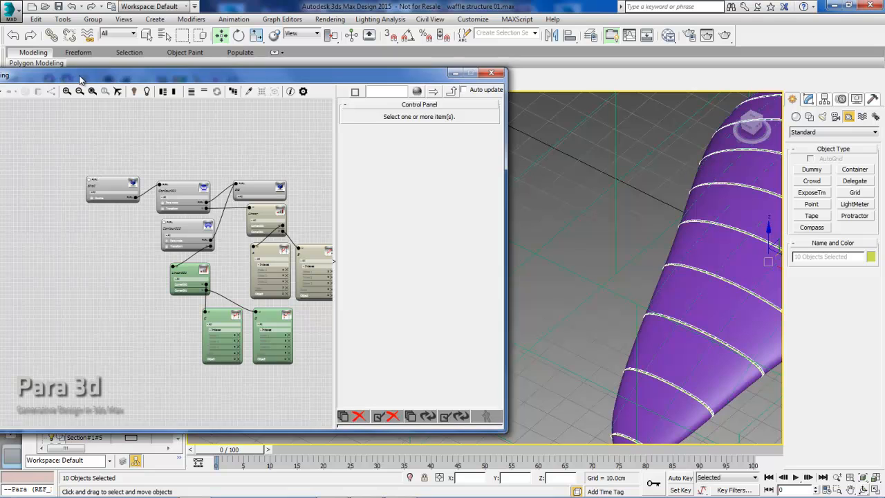
{"action": "left_click_drag", "start_coordinate": [79, 77], "coordinate": [154, 67]}
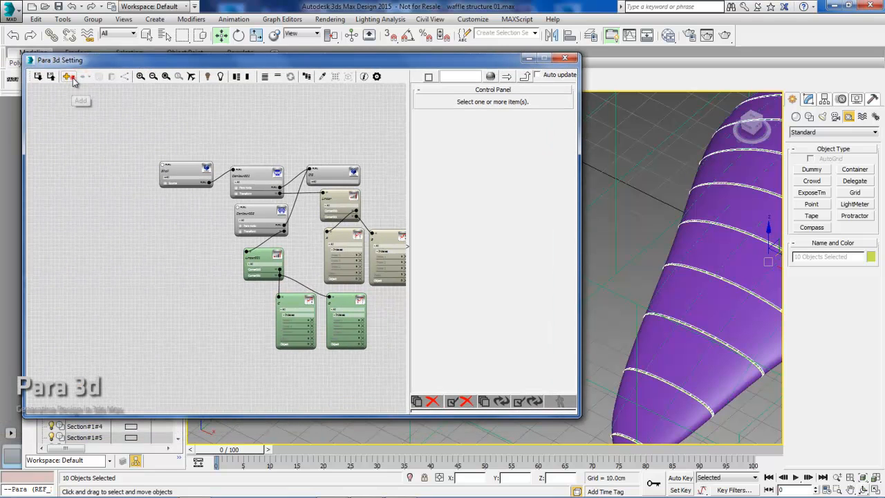
{"action": "left_click", "coordinate": [69, 75]}
{"action": "mouse_move", "coordinate": [86, 94]}
{"action": "left_click", "coordinate": [154, 88]}
{"action": "left_click", "coordinate": [186, 197]}
Step: Rename the new parametric array as shell02 and set its array type to Reference
{"action": "double_click", "coordinate": [497, 101]}
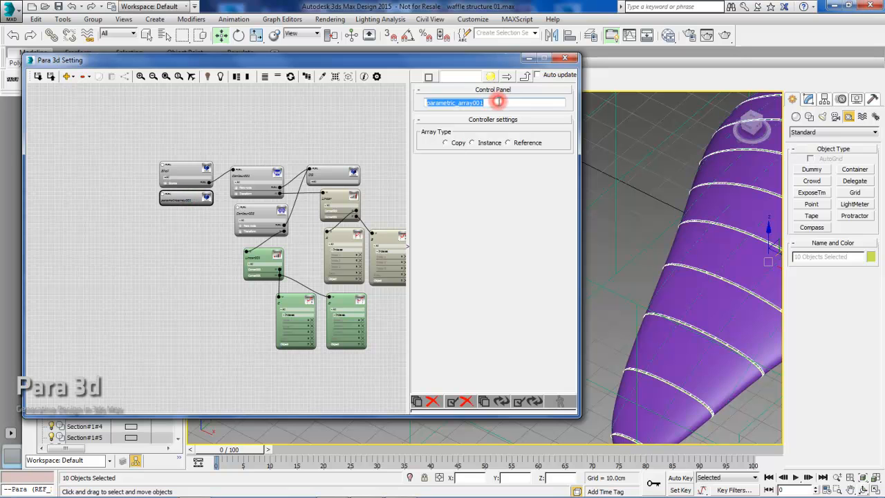
{"action": "type", "text": "shell02"}
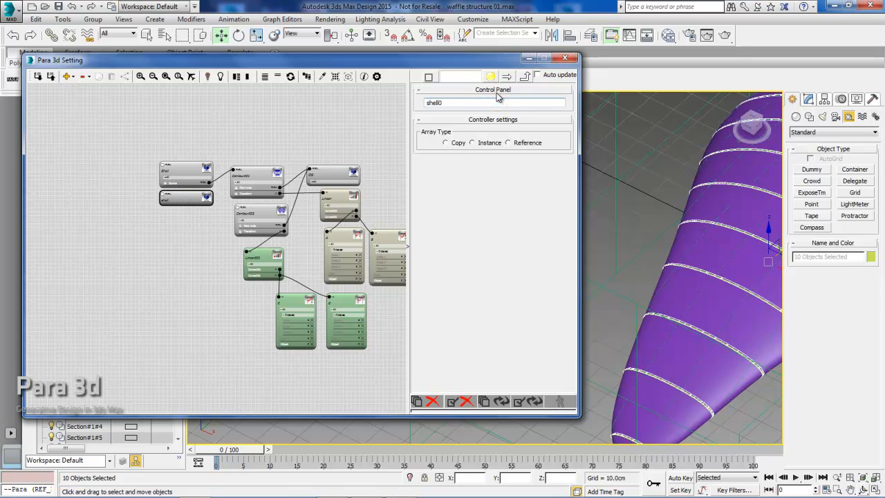
{"action": "left_click", "coordinate": [508, 143]}
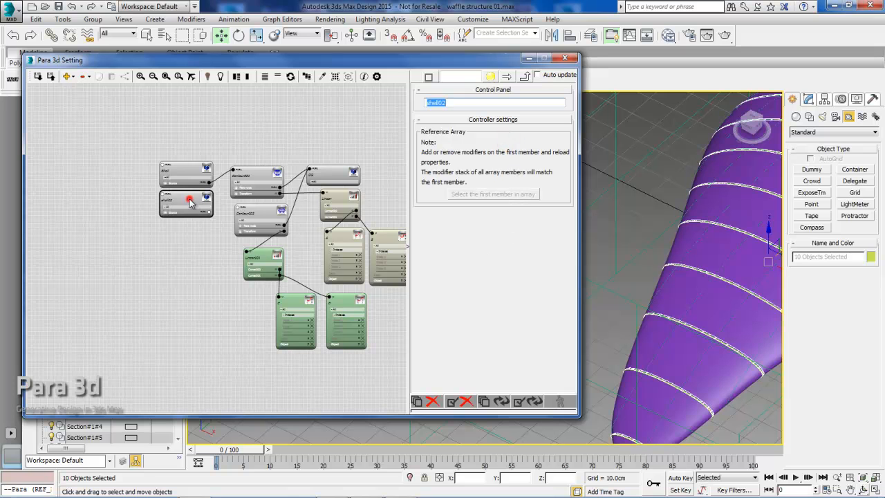
Step: Link the Contour002 node to the Source input of shell02 and shift shell02 slightly away from it
{"action": "left_click_drag", "start_coordinate": [434, 64], "coordinate": [419, 64]}
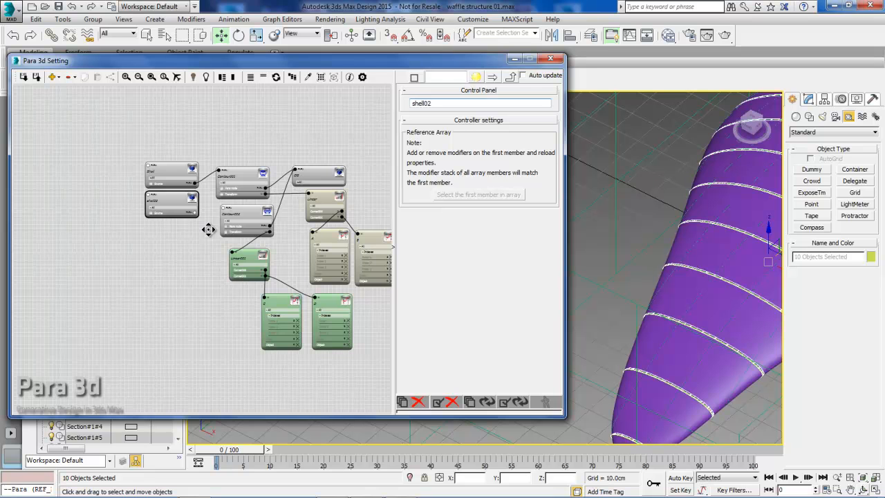
{"action": "scroll", "coordinate": [210, 221], "scroll_direction": "up", "scroll_amount": 4}
{"action": "left_click_drag", "start_coordinate": [281, 183], "coordinate": [222, 194]}
{"action": "left_click_drag", "start_coordinate": [183, 169], "coordinate": [165, 173]}
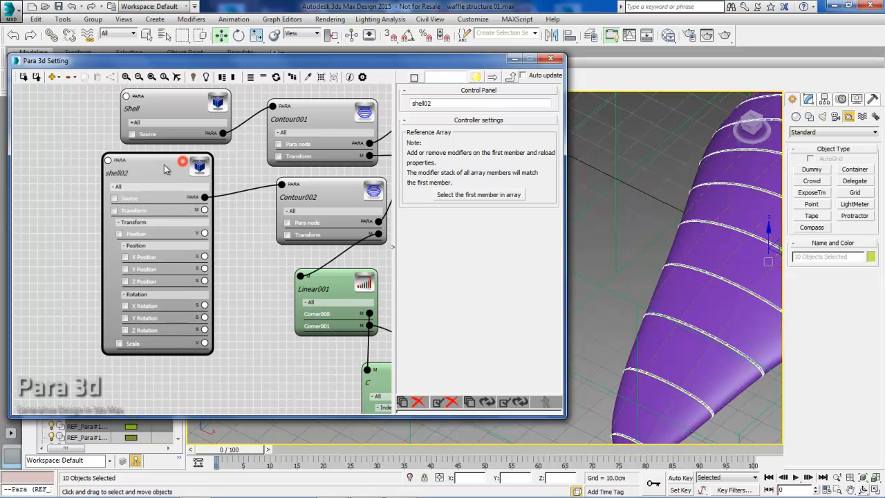
Step: Select the first member of the shell02 array and apply a Shell modifier to it
{"action": "left_click", "coordinate": [460, 195]}
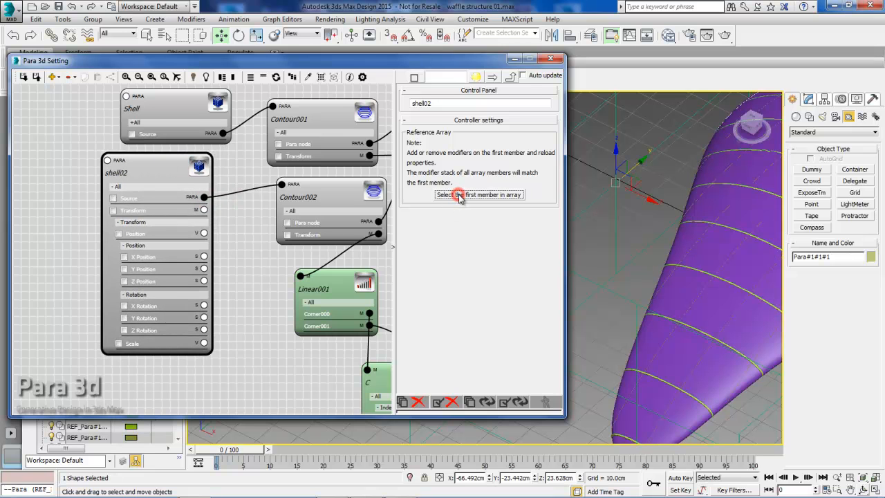
{"action": "left_click", "coordinate": [808, 100]}
{"action": "left_click", "coordinate": [837, 131]}
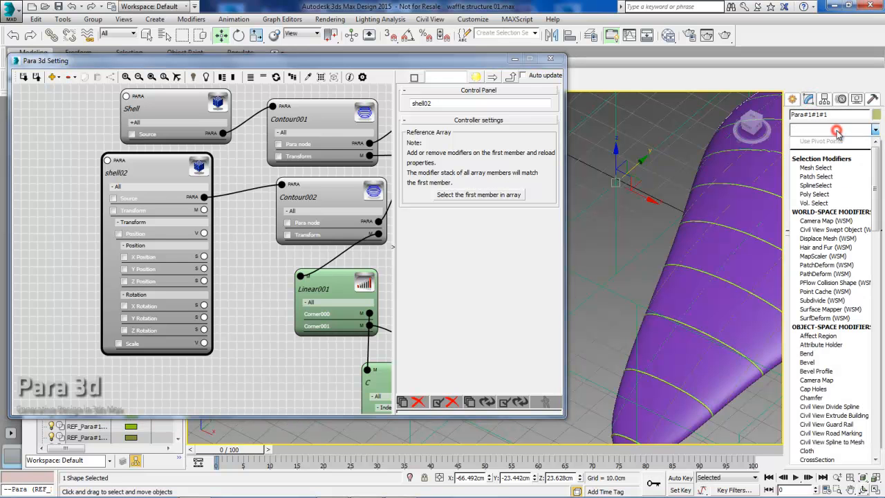
{"action": "type", "text": "shell"}
{"action": "left_click", "coordinate": [822, 142]}
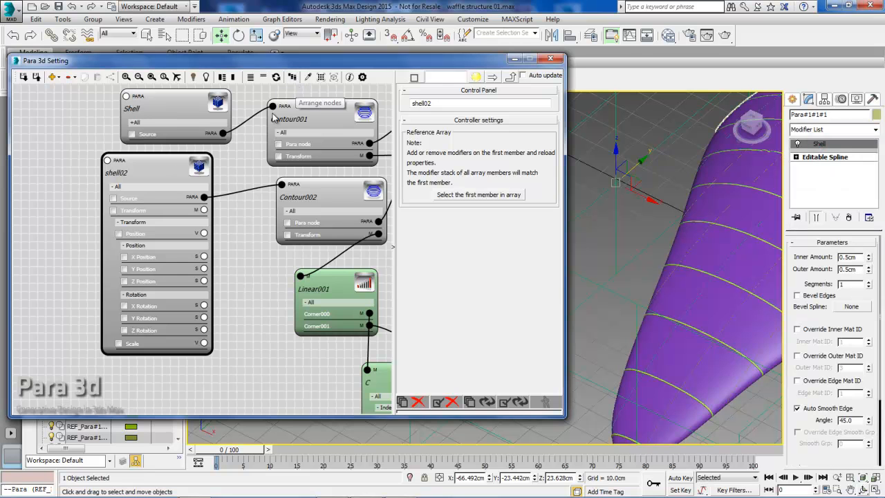
Step: Reload the shell02 array's properties without access to all spline vertices
{"action": "left_click", "coordinate": [275, 76]}
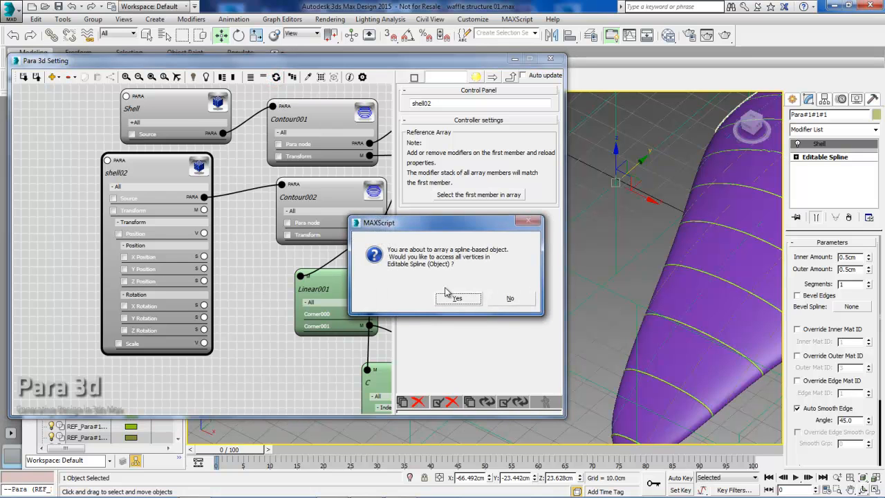
{"action": "left_click", "coordinate": [511, 300]}
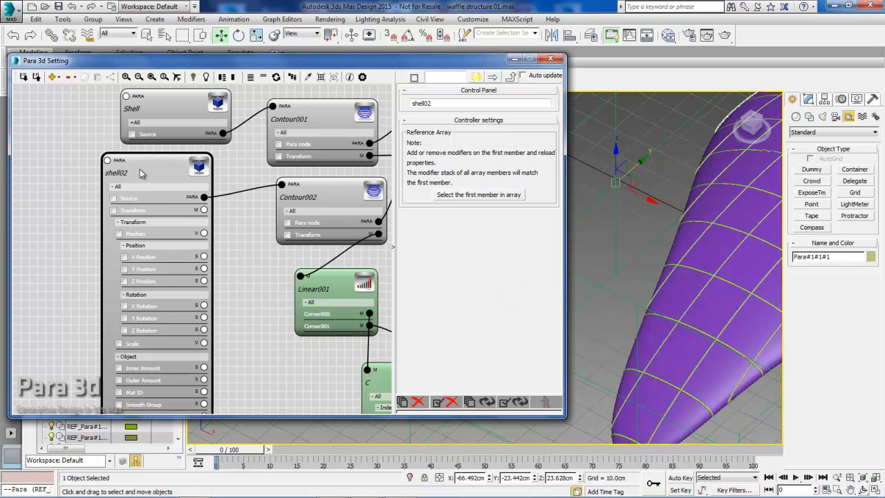
{"action": "left_click_drag", "start_coordinate": [141, 162], "coordinate": [159, 175]}
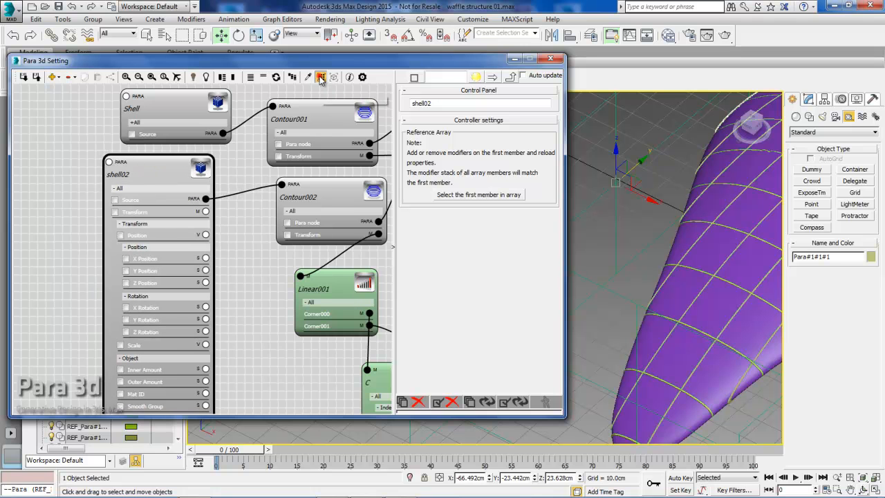
Step: Select all scene objects of the shell02 array, isolate them and examine the shelled contours
{"action": "left_click", "coordinate": [320, 77]}
{"action": "scroll", "coordinate": [669, 221], "scroll_direction": "up", "scroll_amount": 2}
{"action": "scroll", "coordinate": [668, 221], "scroll_direction": "down", "scroll_amount": 5}
{"action": "middle_click_drag", "start_coordinate": [671, 224], "coordinate": [709, 247], "text": "alt"}
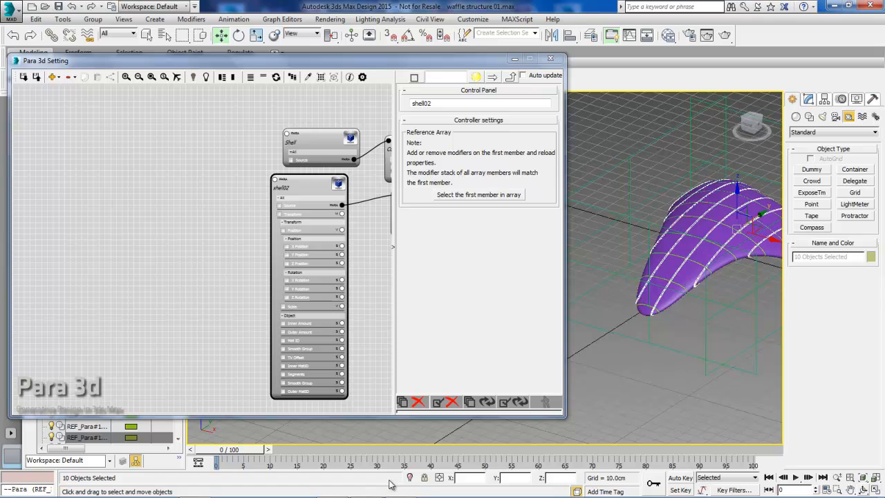
{"action": "left_click", "coordinate": [410, 477]}
{"action": "scroll", "coordinate": [684, 286], "scroll_direction": "up", "scroll_amount": 2}
{"action": "middle_click_drag", "start_coordinate": [711, 279], "coordinate": [357, 231], "text": "alt"}
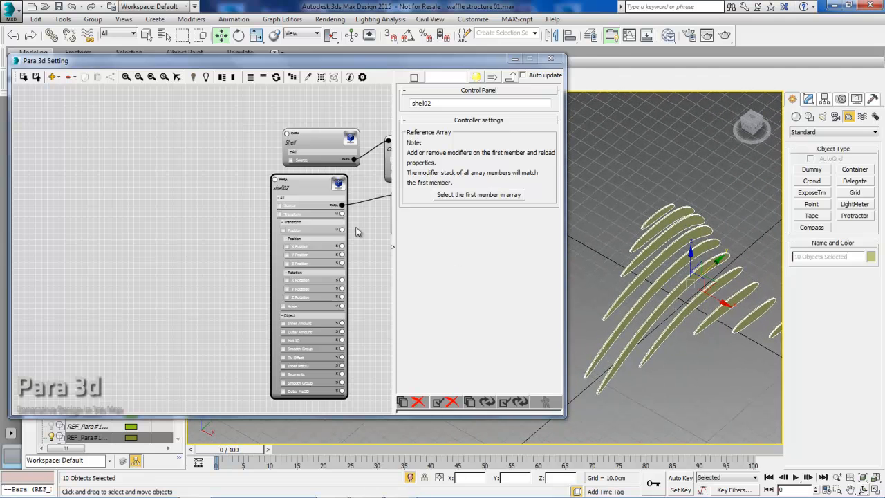
Step: Collapse the shell02 node's property list and end isolation to bring back the whole scene
{"action": "left_click", "coordinate": [280, 198]}
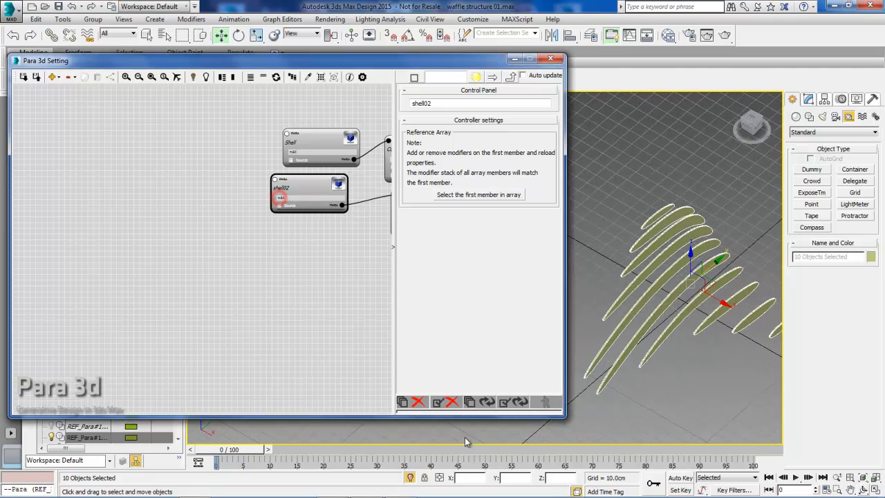
{"action": "left_click", "coordinate": [412, 477]}
{"action": "mouse_move", "coordinate": [661, 279]}
{"action": "middle_mouse_down", "text": "alt"}
{"action": "mouse_move", "coordinate": [710, 272]}
{"action": "mouse_move", "coordinate": [673, 270]}
{"action": "middle_mouse_up", "text": "alt"}
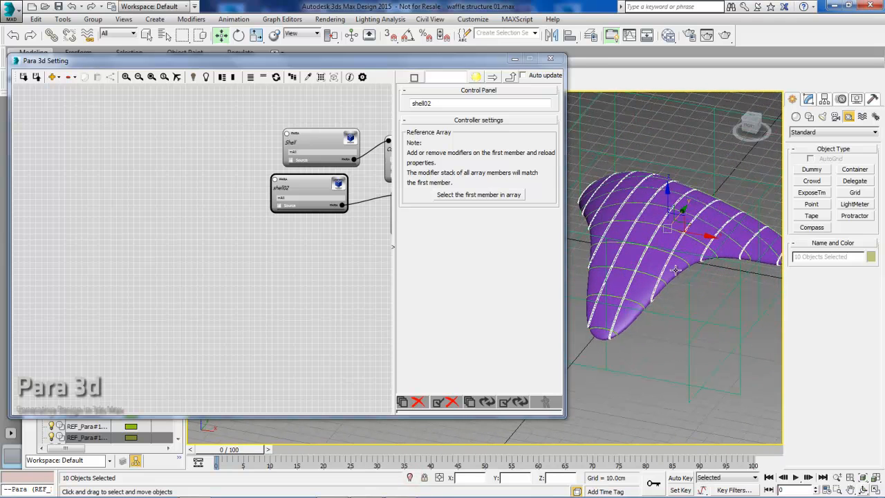
Step: Add a Para Compound node and place it beside the Shell and shell02 nodes, opposite the contour generators
{"action": "left_click", "coordinate": [59, 81]}
{"action": "left_click", "coordinate": [56, 77]}
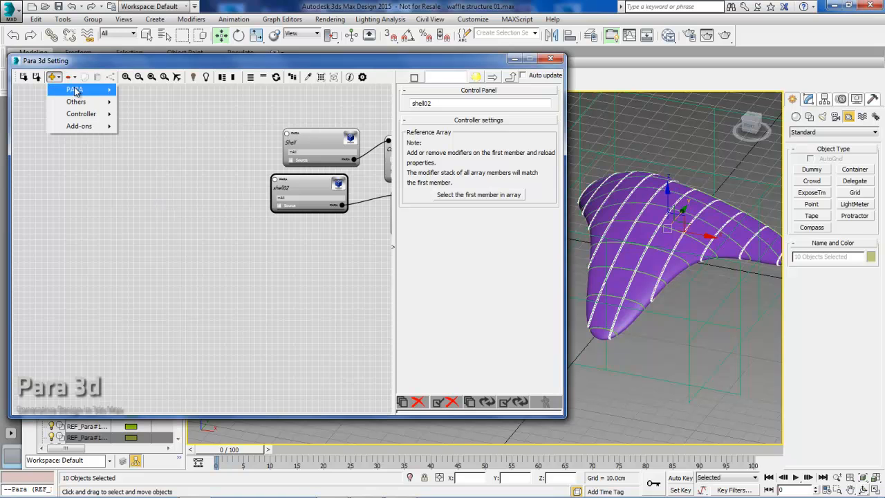
{"action": "mouse_move", "coordinate": [112, 93]}
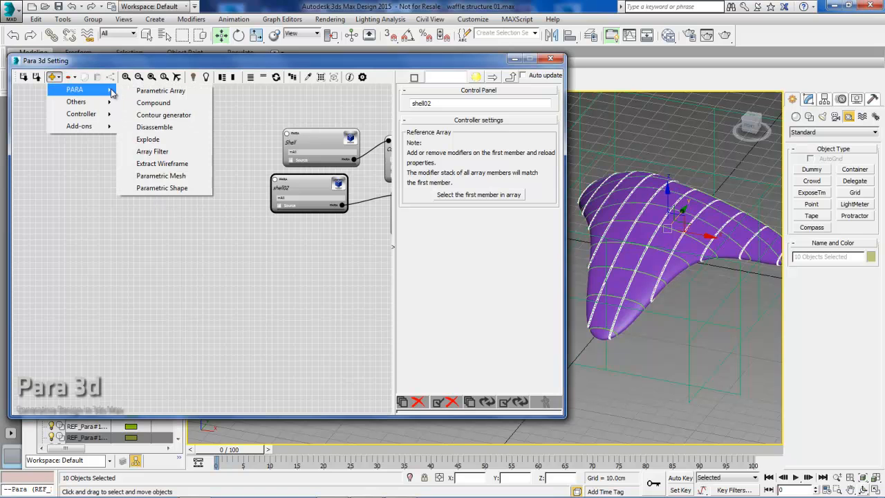
{"action": "left_click", "coordinate": [152, 108]}
{"action": "left_click_drag", "start_coordinate": [300, 222], "coordinate": [213, 156]}
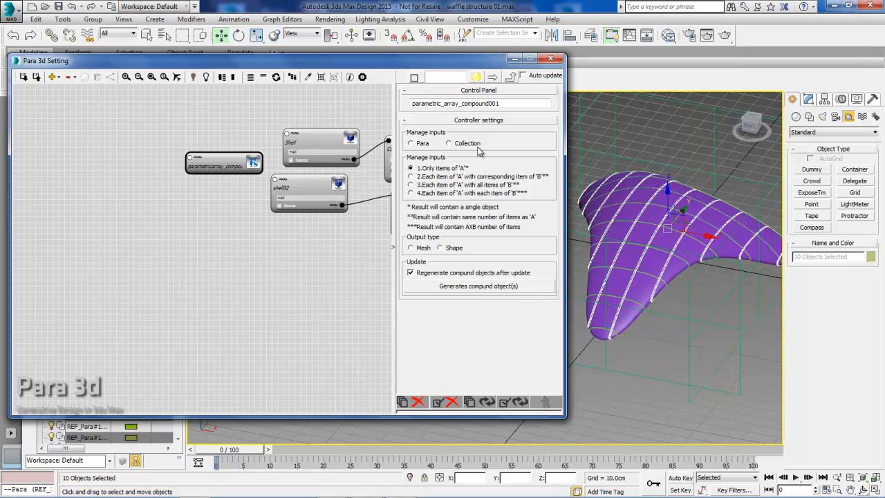
Step: Configure the compound node with Para inputs, Mesh output, the Waffle structure operation and each item of A with all items of B
{"action": "left_click", "coordinate": [411, 144]}
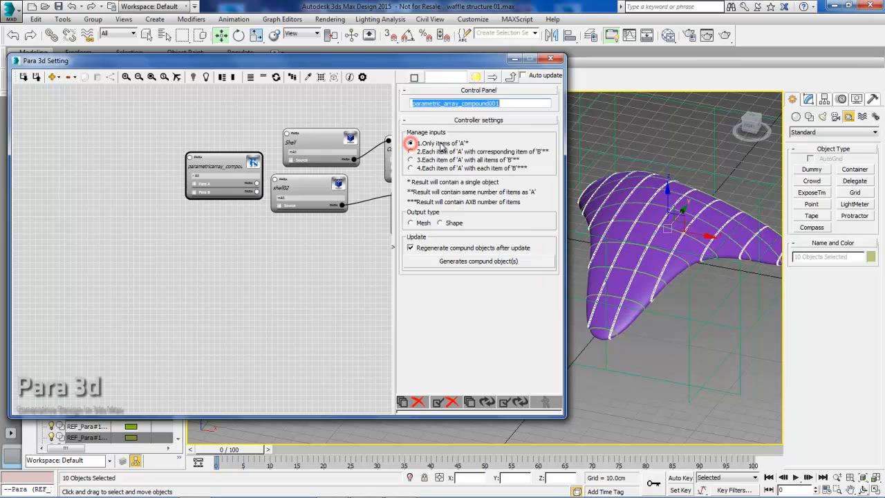
{"action": "left_click", "coordinate": [410, 222]}
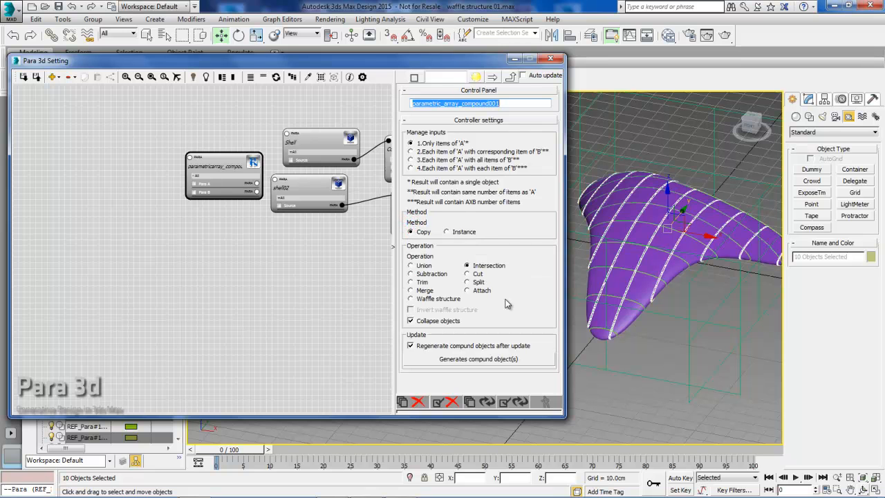
{"action": "left_click", "coordinate": [411, 299]}
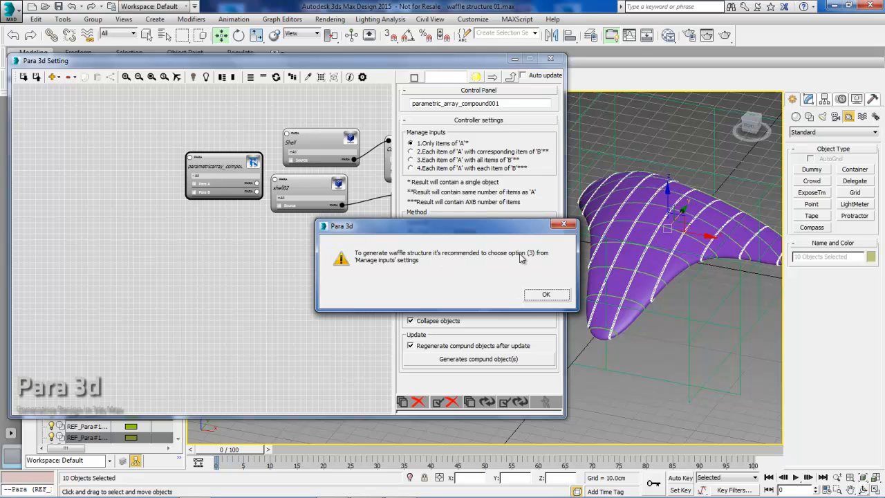
{"action": "left_click", "coordinate": [548, 294]}
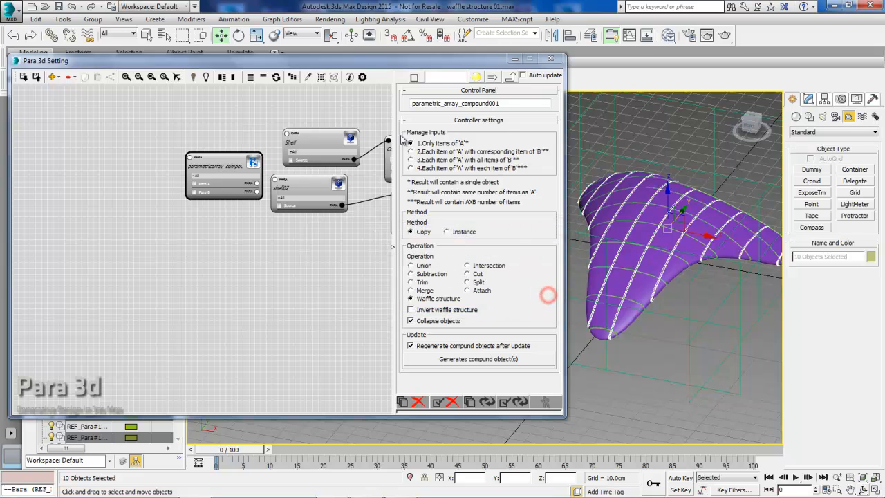
{"action": "left_click", "coordinate": [410, 160]}
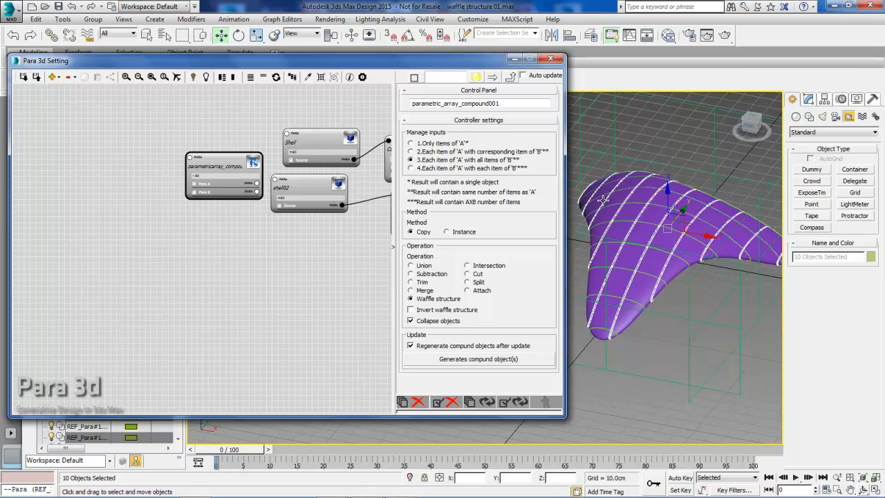
Step: Link the Shell array to Para A and the shell02 array to Para B of the compound node
{"action": "left_click_drag", "start_coordinate": [230, 162], "coordinate": [199, 147]}
{"action": "left_click", "coordinate": [258, 112]}
{"action": "left_click_drag", "start_coordinate": [328, 145], "coordinate": [316, 145]}
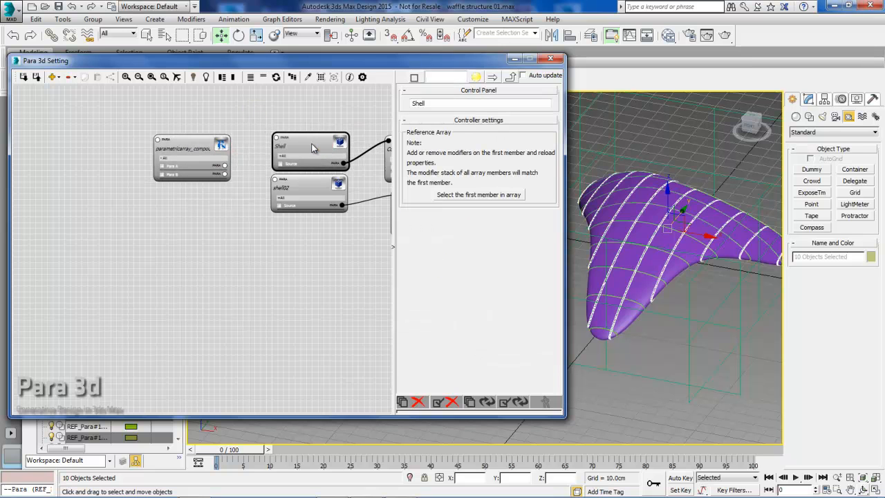
{"action": "middle_click_drag", "start_coordinate": [263, 154], "coordinate": [288, 153]}
{"action": "scroll", "coordinate": [259, 162], "scroll_direction": "up", "scroll_amount": 3}
{"action": "left_click_drag", "start_coordinate": [300, 101], "coordinate": [215, 154]}
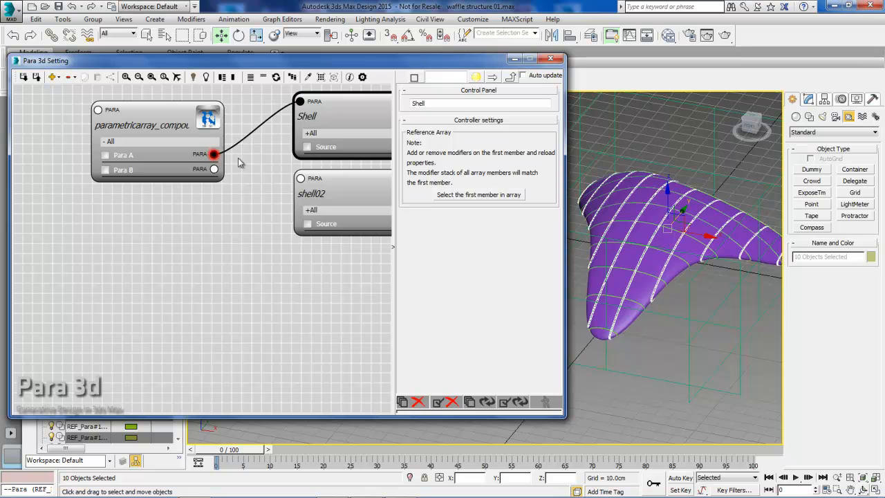
{"action": "left_click_drag", "start_coordinate": [300, 178], "coordinate": [215, 169]}
{"action": "left_click", "coordinate": [169, 119]}
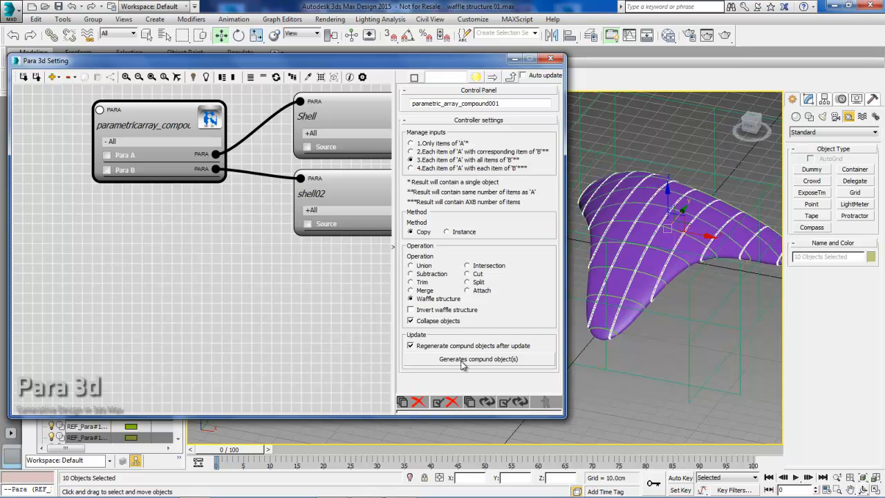
Step: Generate the first compound node's waffle objects, and select and isolate its members to inspect the slotted ribs
{"action": "left_click", "coordinate": [493, 360]}
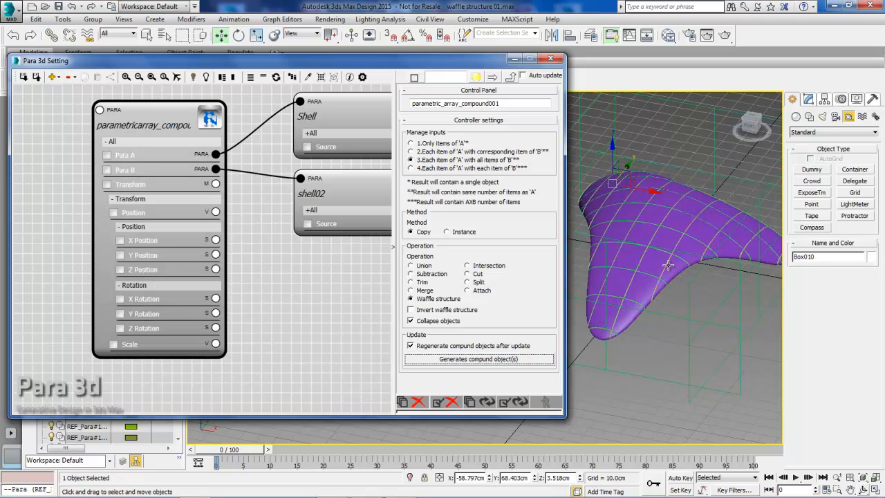
{"action": "scroll", "coordinate": [664, 262], "scroll_direction": "down", "scroll_amount": 4}
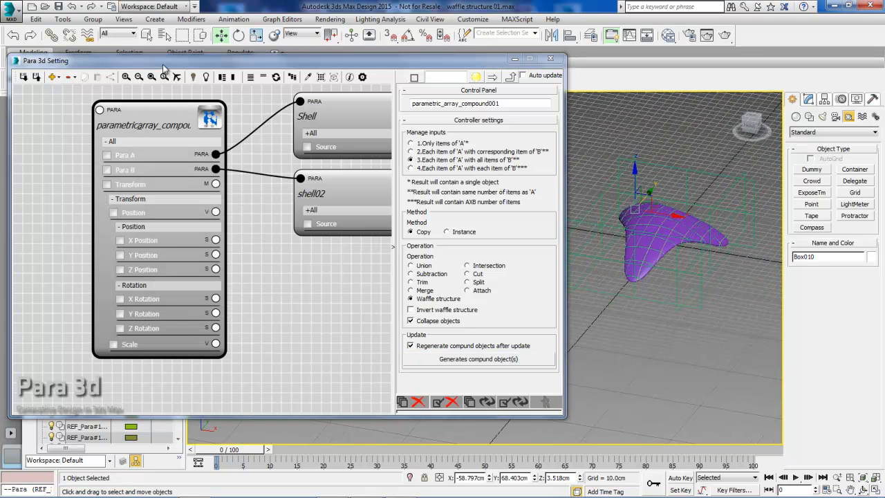
{"action": "left_click", "coordinate": [165, 119]}
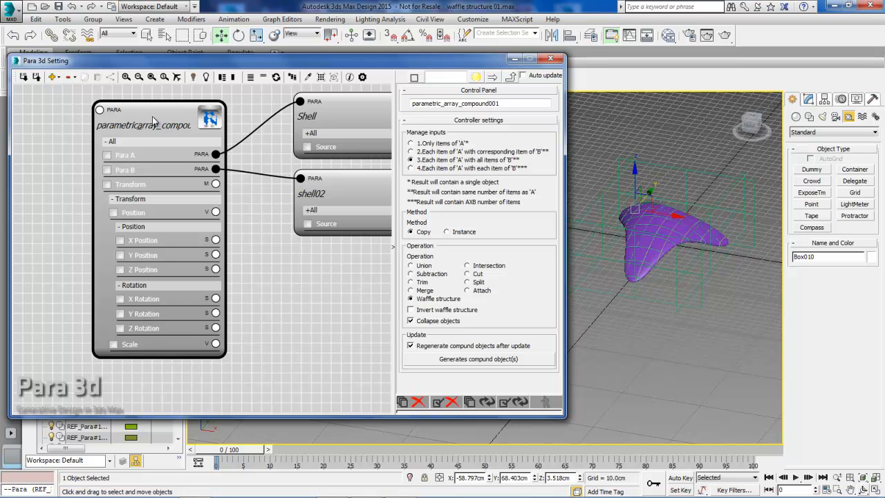
{"action": "left_click", "coordinate": [322, 78]}
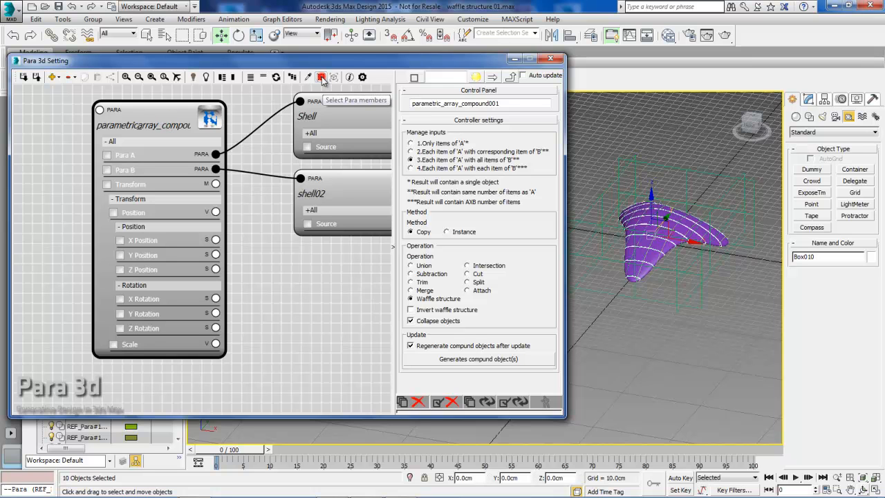
{"action": "left_click", "coordinate": [411, 477]}
{"action": "scroll", "coordinate": [739, 296], "scroll_direction": "down", "scroll_amount": 4}
{"action": "middle_click_drag", "start_coordinate": [675, 294], "coordinate": [558, 281], "text": "alt"}
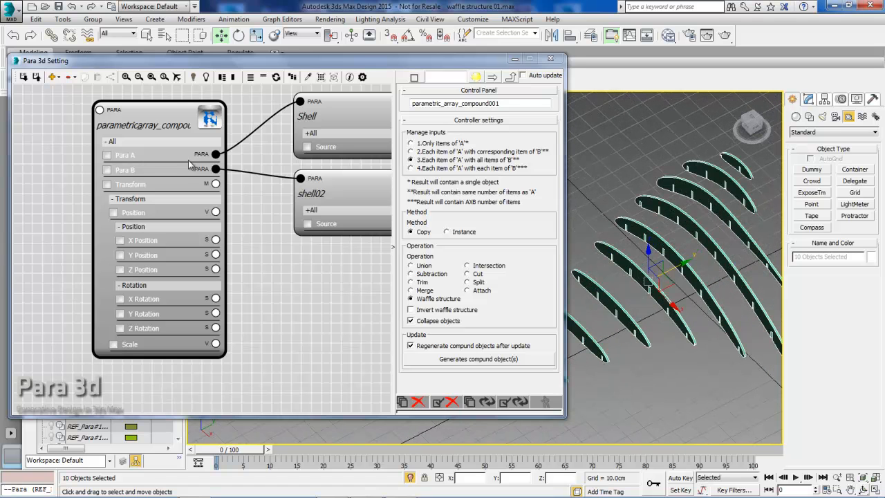
Step: Collapse the compound node's property list, shift the node slightly, and end isolation to show the whole scene
{"action": "left_click", "coordinate": [173, 112]}
{"action": "left_click", "coordinate": [105, 141]}
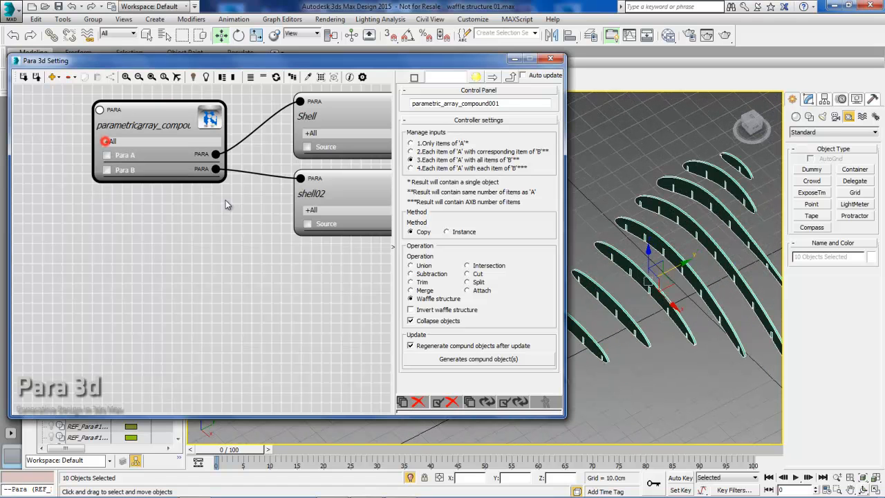
{"action": "left_click_drag", "start_coordinate": [158, 109], "coordinate": [155, 105]}
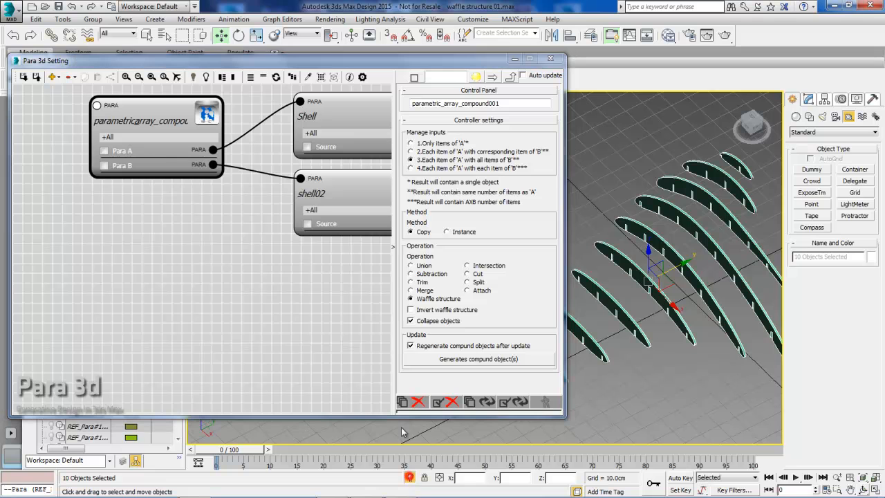
{"action": "left_click", "coordinate": [410, 477]}
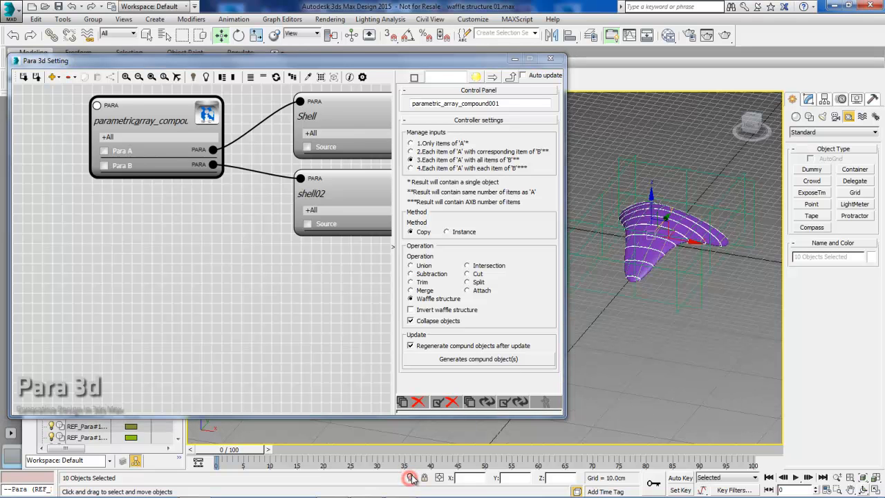
Step: Add a second Para Compound node and place it directly below the first one
{"action": "left_click", "coordinate": [225, 232]}
{"action": "scroll", "coordinate": [225, 232], "scroll_direction": "down", "scroll_amount": 3}
{"action": "middle_click_drag", "start_coordinate": [226, 233], "coordinate": [186, 224]}
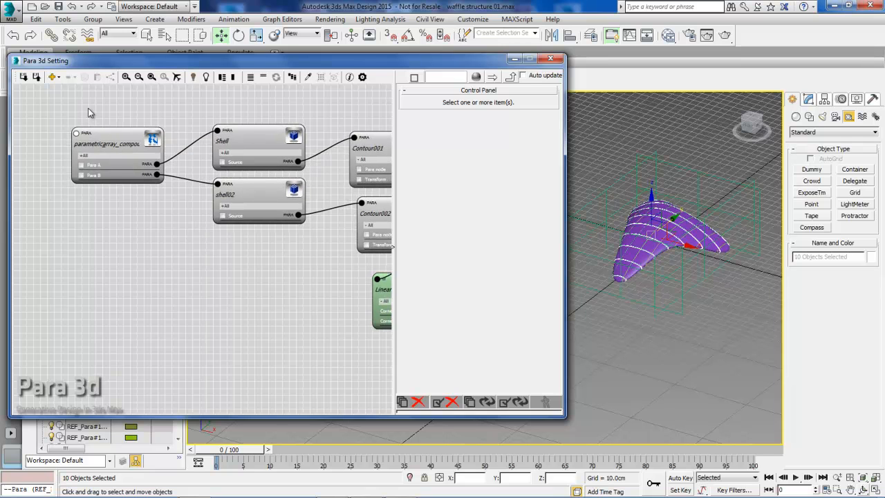
{"action": "left_click", "coordinate": [60, 77]}
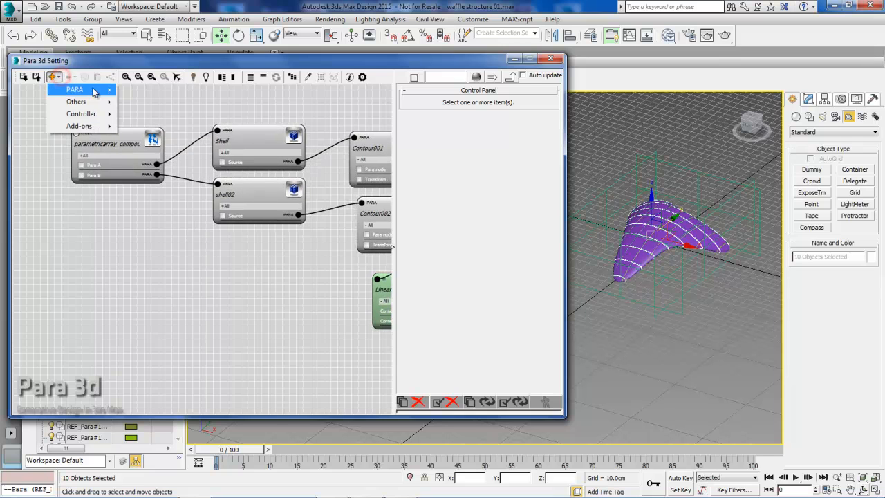
{"action": "mouse_move", "coordinate": [90, 90]}
{"action": "left_click", "coordinate": [157, 102]}
{"action": "left_click", "coordinate": [112, 197]}
{"action": "middle_click_drag", "start_coordinate": [150, 244], "coordinate": [162, 247]}
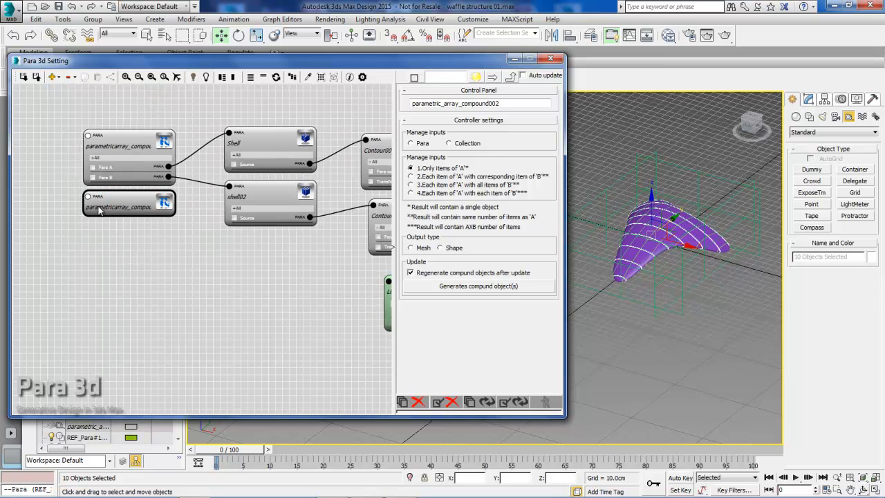
Step: Configure the second compound node with Para inputs, each item of A with all items of B, Mesh output and the Waffle structure operation
{"action": "left_click", "coordinate": [412, 145]}
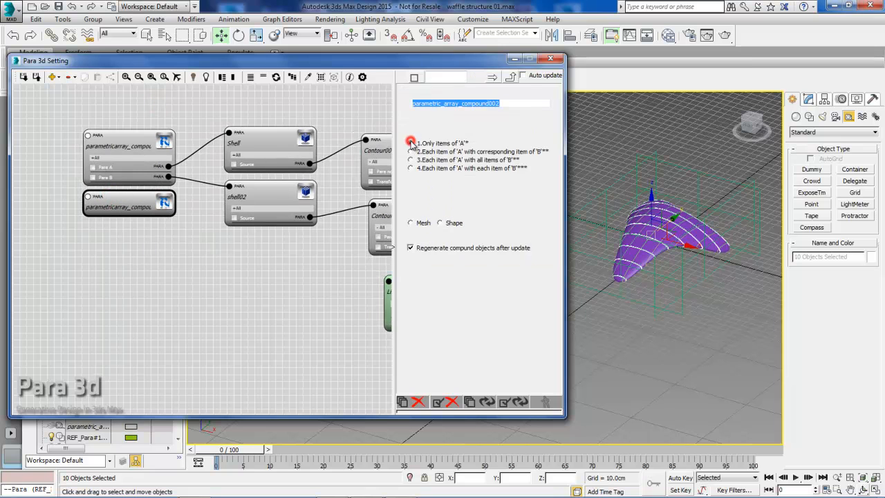
{"action": "left_click", "coordinate": [411, 159]}
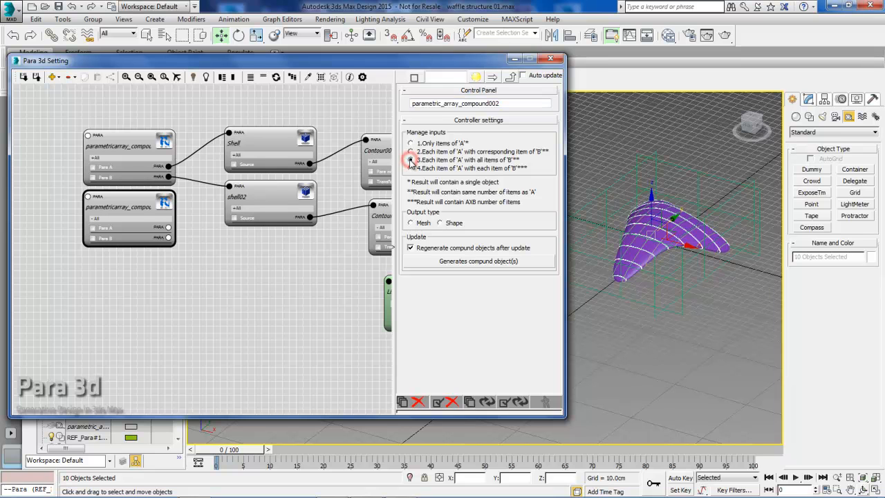
{"action": "left_click", "coordinate": [410, 224]}
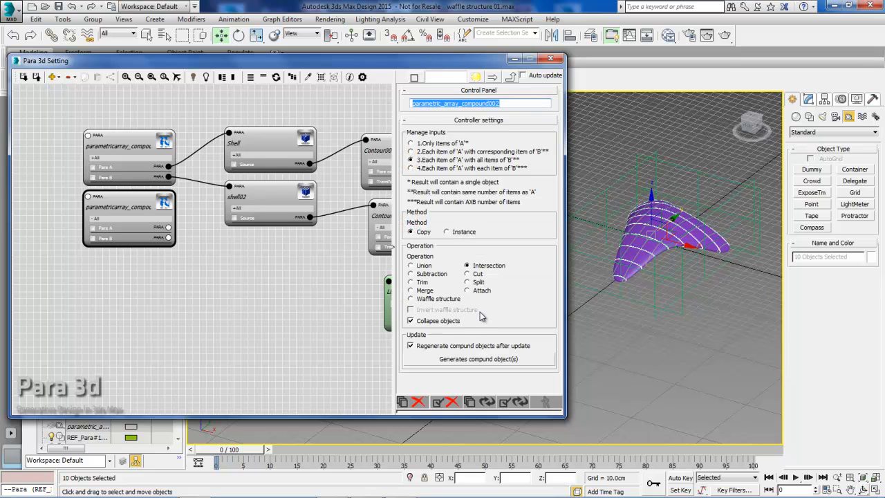
{"action": "left_click", "coordinate": [412, 299]}
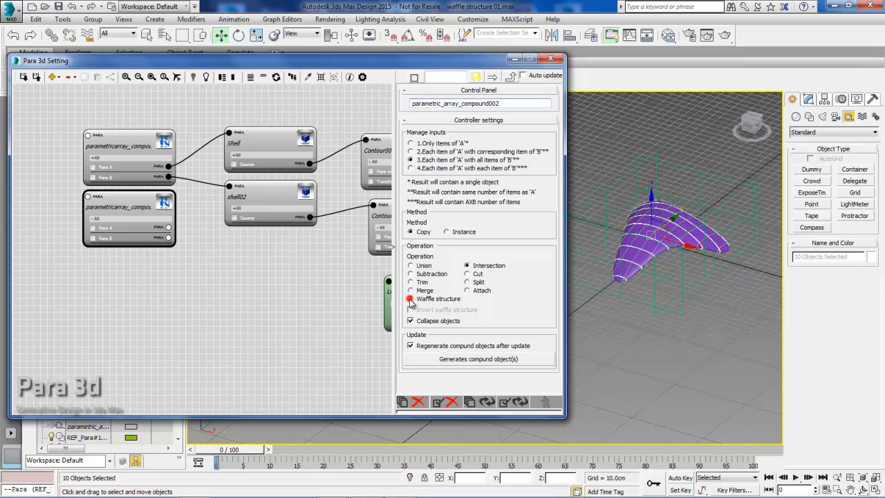
Step: Link Shell to Para B and shell02 to Para A of the second compound node, and tidy the two compound nodes' positions
{"action": "left_click", "coordinate": [126, 206]}
{"action": "middle_click_drag", "start_coordinate": [196, 203], "coordinate": [227, 201]}
{"action": "scroll", "coordinate": [180, 206], "scroll_direction": "up", "scroll_amount": 1}
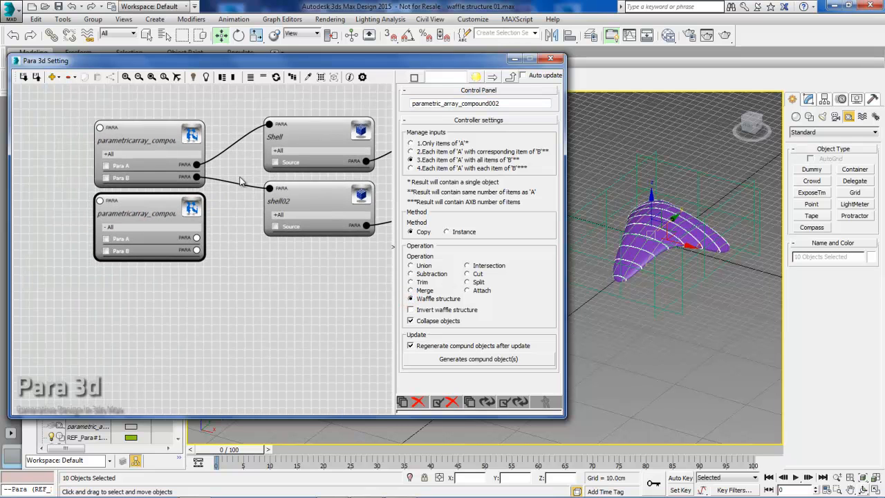
{"action": "left_click_drag", "start_coordinate": [269, 123], "coordinate": [200, 254]}
{"action": "left_click_drag", "start_coordinate": [269, 187], "coordinate": [197, 238]}
{"action": "mouse_move", "coordinate": [189, 140]}
{"action": "left_mouse_down"}
{"action": "mouse_move", "coordinate": [187, 112]}
{"action": "mouse_move", "coordinate": [187, 125]}
{"action": "left_mouse_up"}
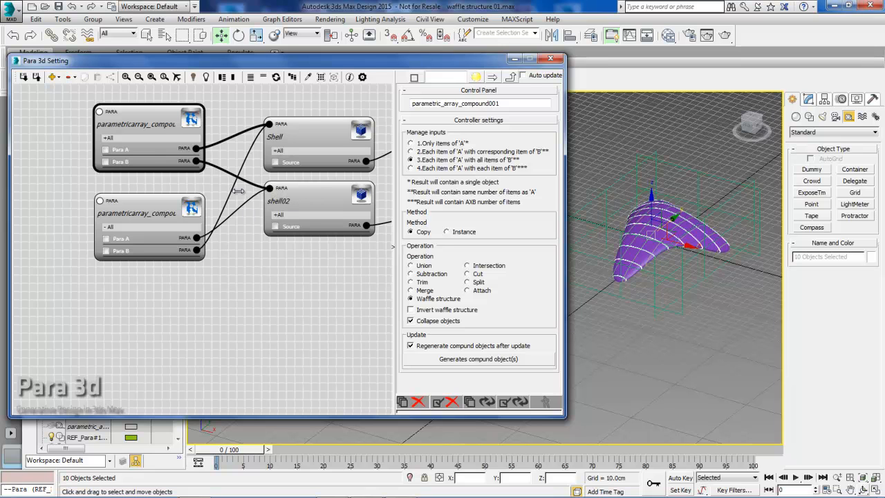
{"action": "left_click_drag", "start_coordinate": [150, 211], "coordinate": [157, 194]}
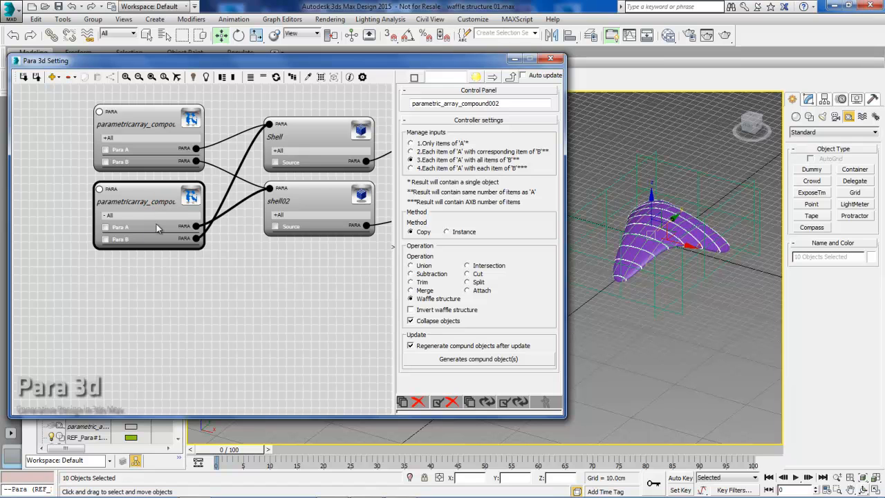
Step: Generate the waffle objects of the second compound node
{"action": "left_click", "coordinate": [475, 360]}
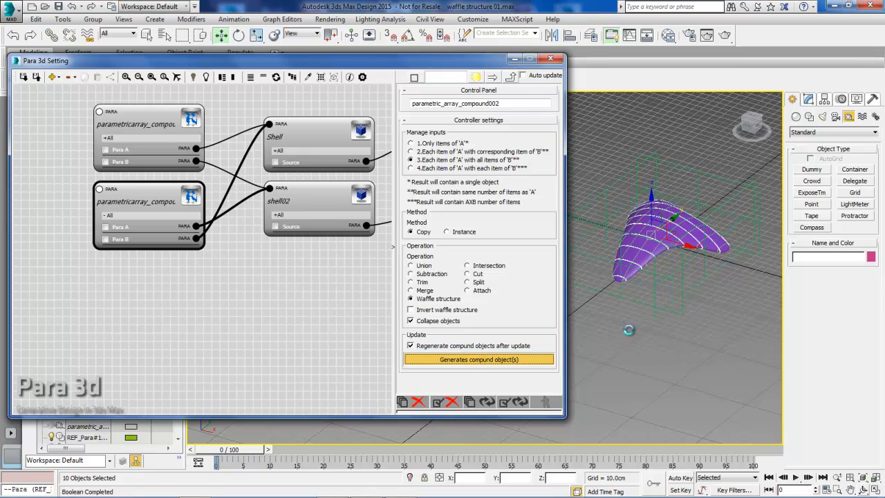
{"action": "left_click", "coordinate": [302, 303]}
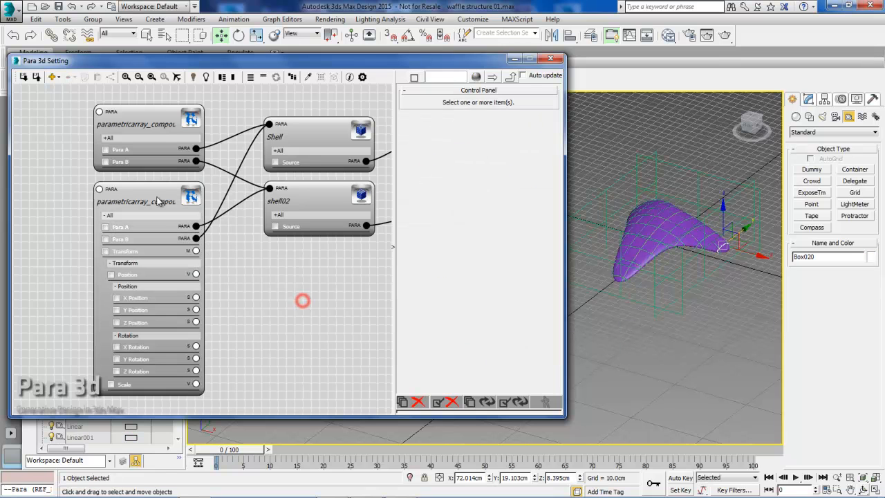
{"action": "left_click_drag", "start_coordinate": [152, 185], "coordinate": [154, 188]}
Step: Select the Para members of both compound nodes and isolate them to examine the assembled waffle structure
{"action": "left_click_drag", "start_coordinate": [126, 90], "coordinate": [54, 308]}
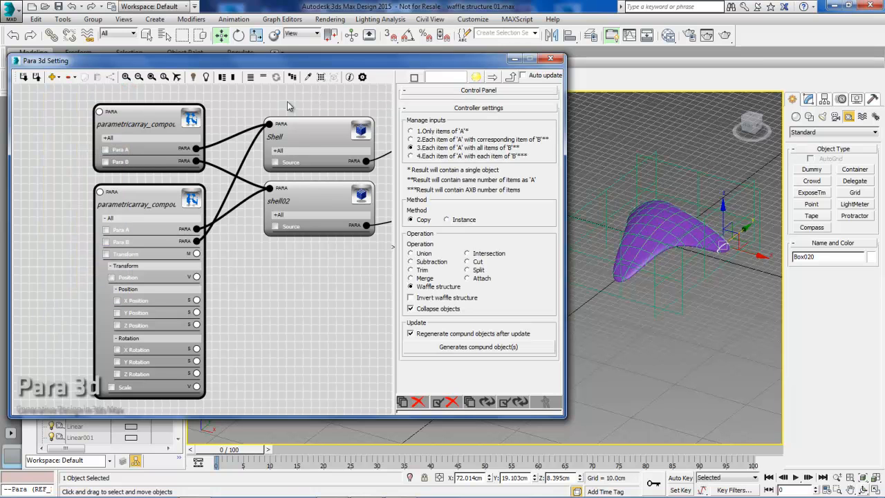
{"action": "left_click", "coordinate": [320, 77]}
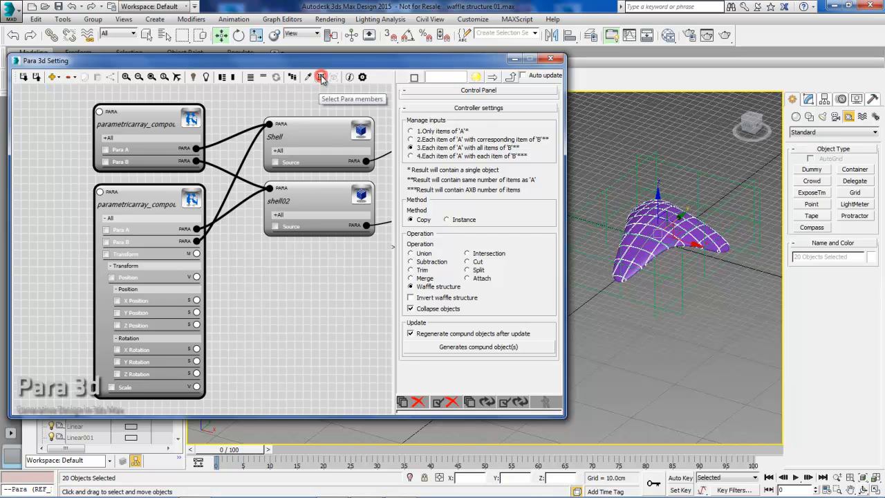
{"action": "left_click", "coordinate": [409, 477]}
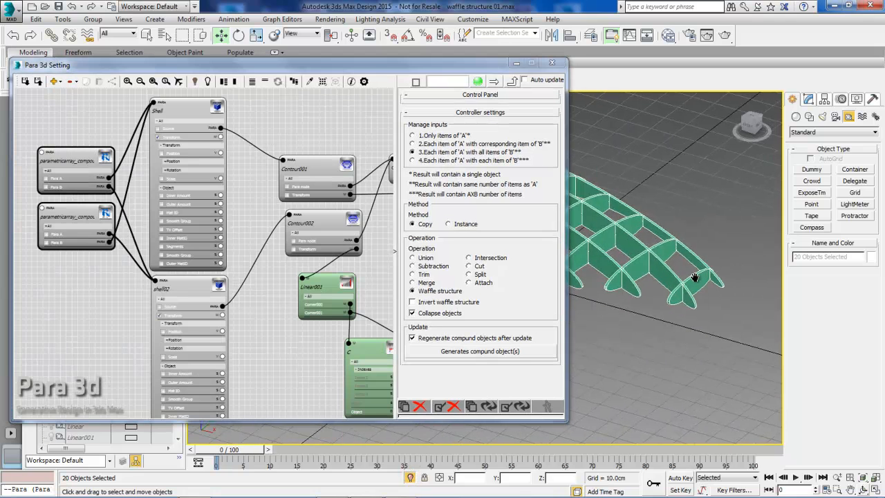
{"action": "scroll", "coordinate": [640, 287], "scroll_direction": "up", "scroll_amount": 5}
{"action": "middle_click_drag", "start_coordinate": [615, 338], "coordinate": [656, 286], "text": "alt"}
{"action": "left_click", "coordinate": [672, 295]}
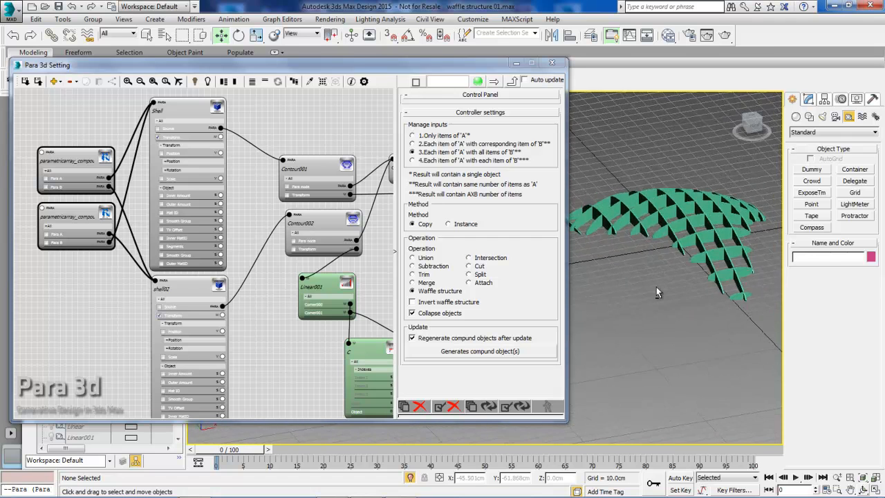
{"action": "scroll", "coordinate": [668, 251], "scroll_direction": "up", "scroll_amount": 4}
{"action": "scroll", "coordinate": [664, 251], "scroll_direction": "up", "scroll_amount": 2}
Step: Select only the first compound node's members and lower those ribs about 11 cm along Z
{"action": "left_click", "coordinate": [92, 130]}
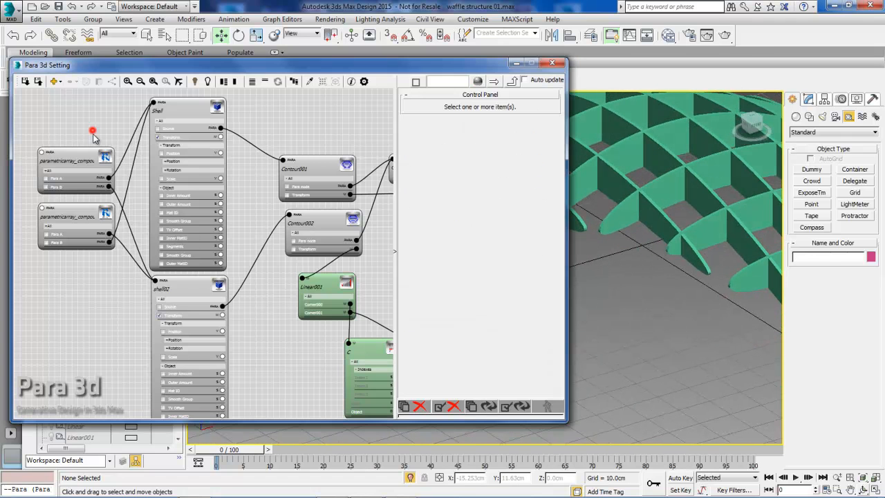
{"action": "left_click", "coordinate": [89, 159]}
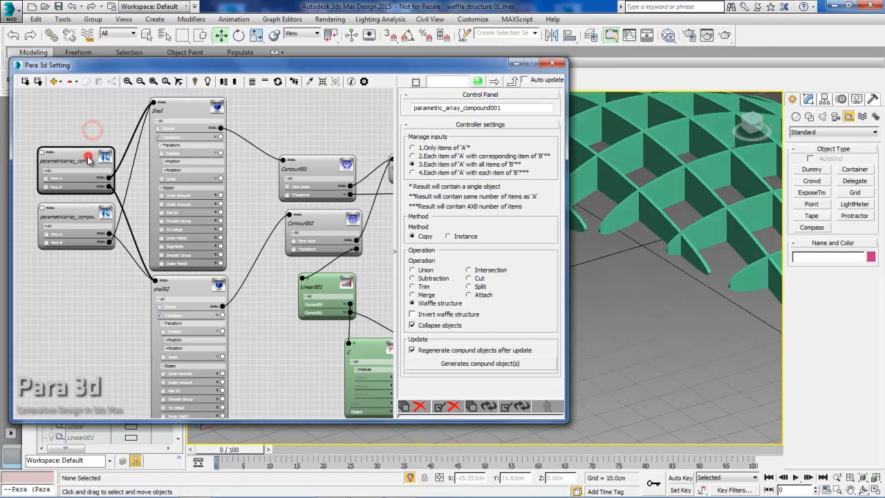
{"action": "left_click", "coordinate": [323, 82]}
{"action": "left_click_drag", "start_coordinate": [466, 65], "coordinate": [441, 64]}
{"action": "scroll", "coordinate": [646, 242], "scroll_direction": "down", "scroll_amount": 1}
{"action": "middle_click_drag", "start_coordinate": [648, 241], "coordinate": [667, 241], "text": "alt"}
{"action": "scroll", "coordinate": [676, 237], "scroll_direction": "down", "scroll_amount": 2}
{"action": "left_click_drag", "start_coordinate": [672, 181], "coordinate": [672, 210]}
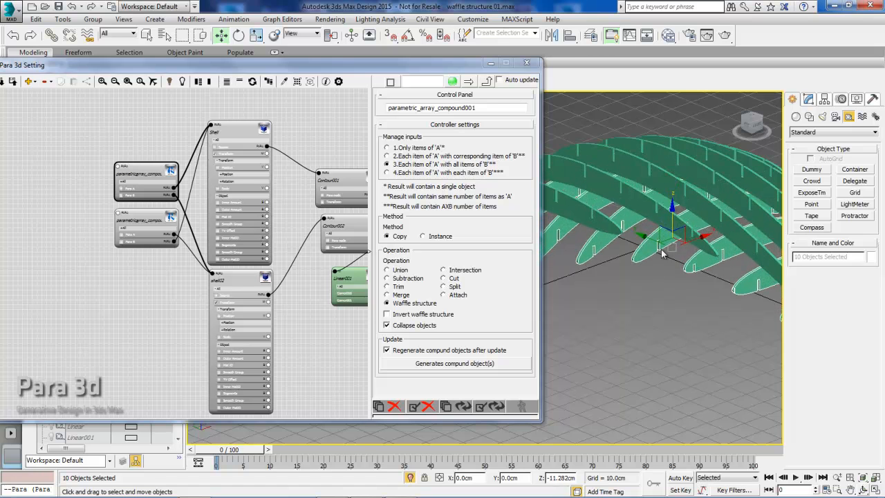
Step: Raise the selected ribs about 28 cm along Z to separate them above the crossing ribs
{"action": "scroll", "coordinate": [669, 267], "scroll_direction": "up", "scroll_amount": 2}
{"action": "middle_click_drag", "start_coordinate": [675, 246], "coordinate": [699, 226], "text": "alt"}
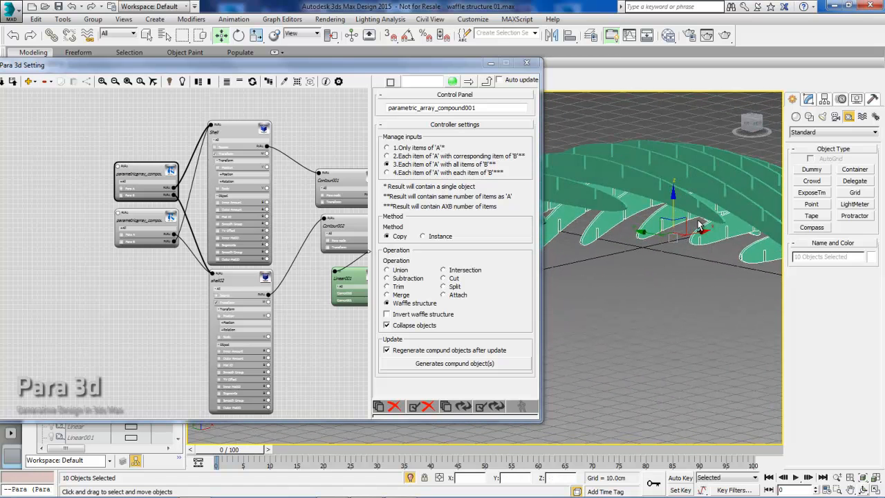
{"action": "left_click_drag", "start_coordinate": [673, 201], "coordinate": [673, 126]}
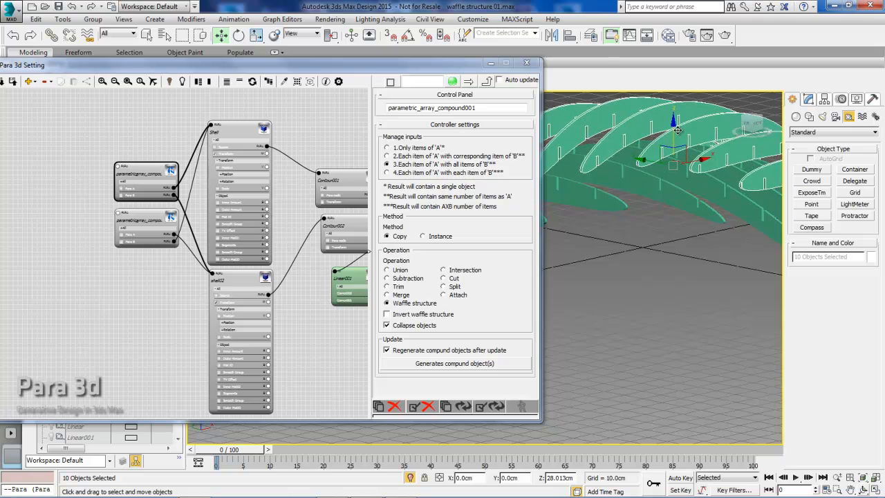
Step: Examine the matching slots of the two separated rib sets from several angles and distances
{"action": "middle_click_drag", "start_coordinate": [681, 234], "coordinate": [666, 236], "text": "alt"}
{"action": "scroll", "coordinate": [667, 240], "scroll_direction": "up", "scroll_amount": 2}
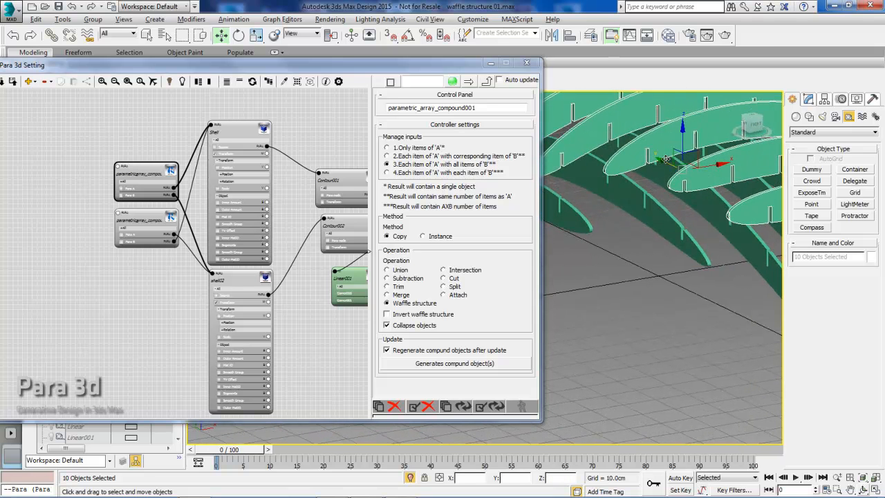
{"action": "middle_click_drag", "start_coordinate": [652, 161], "coordinate": [654, 163], "text": "alt"}
{"action": "middle_click_drag", "start_coordinate": [662, 226], "coordinate": [653, 157], "text": "alt"}
{"action": "scroll", "coordinate": [652, 205], "scroll_direction": "down", "scroll_amount": 3}
{"action": "mouse_move", "coordinate": [683, 236]}
{"action": "middle_mouse_down", "text": "alt"}
{"action": "mouse_move", "coordinate": [651, 225]}
{"action": "mouse_move", "coordinate": [680, 245]}
{"action": "mouse_move", "coordinate": [714, 238]}
{"action": "mouse_move", "coordinate": [676, 238]}
{"action": "middle_mouse_up", "text": "alt"}
{"action": "scroll", "coordinate": [648, 225], "scroll_direction": "down", "scroll_amount": 1}
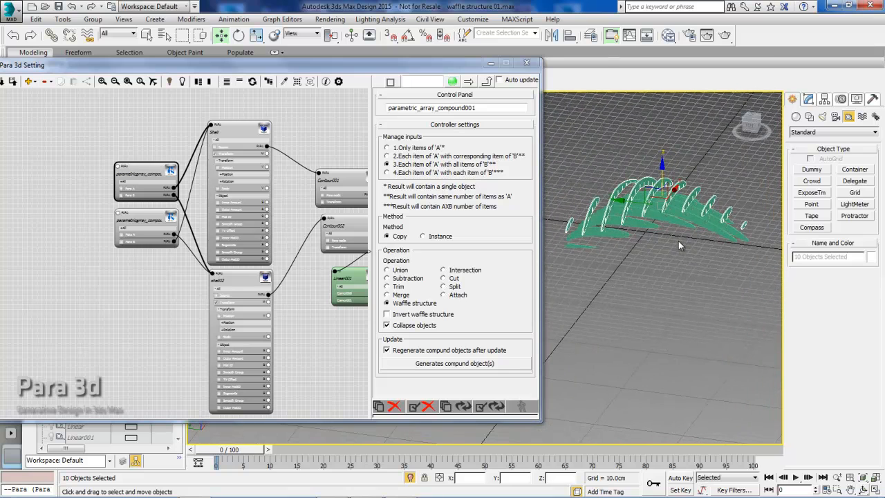
{"action": "middle_click_drag", "start_coordinate": [723, 235], "coordinate": [705, 211], "text": "alt"}
{"action": "scroll", "coordinate": [727, 206], "scroll_direction": "up", "scroll_amount": 5}
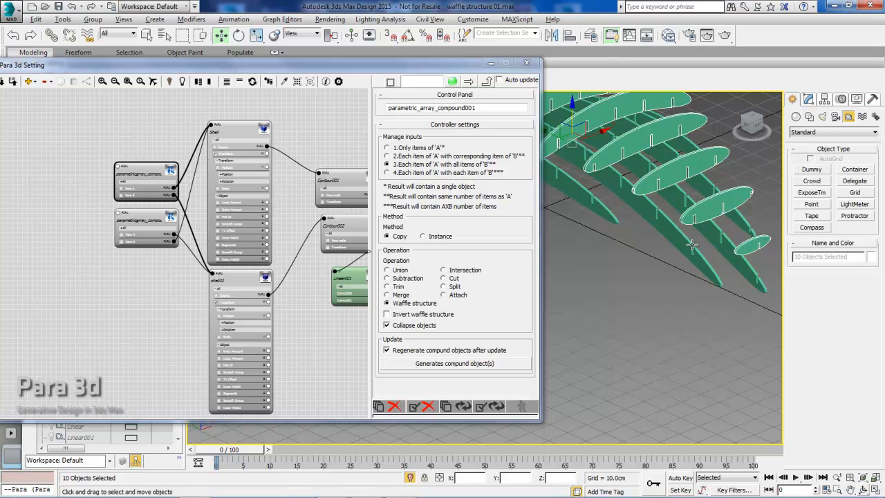
{"action": "middle_click_drag", "start_coordinate": [692, 244], "coordinate": [689, 228], "text": "alt"}
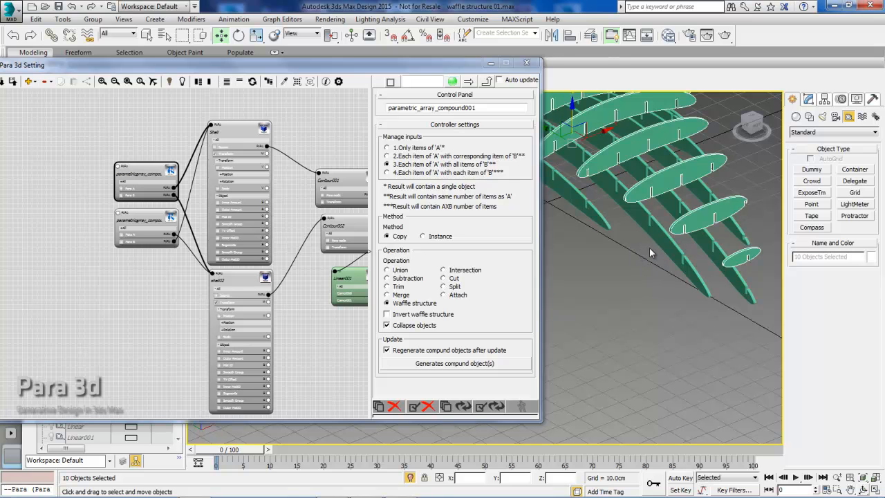
{"action": "scroll", "coordinate": [644, 267], "scroll_direction": "down", "scroll_amount": 5}
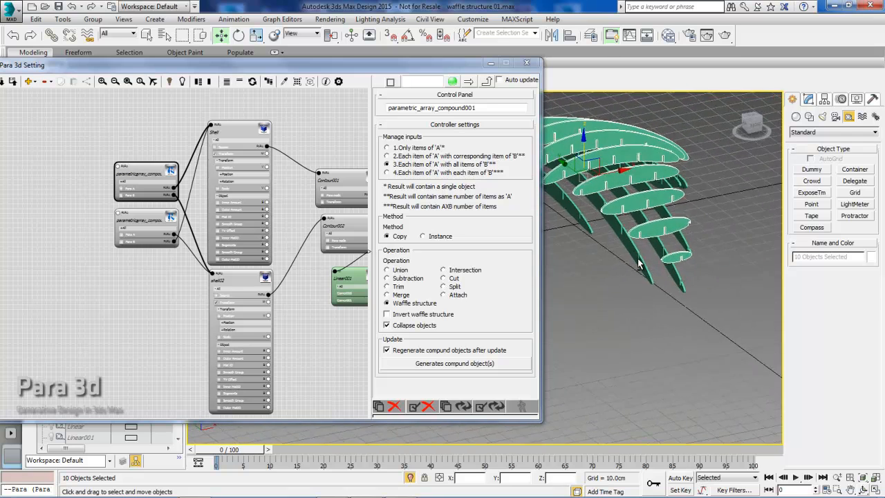
{"action": "middle_click_drag", "start_coordinate": [646, 253], "coordinate": [665, 229], "text": "alt"}
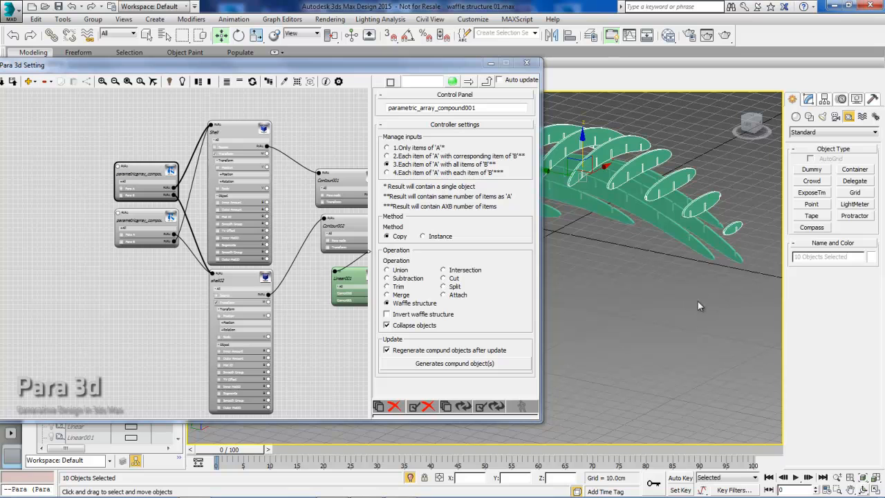
Step: Examine the slots near the ends of the separated ribs up close and view the complete rib sets from another side
{"action": "middle_click_drag", "start_coordinate": [689, 292], "coordinate": [677, 291], "text": "alt"}
{"action": "scroll", "coordinate": [669, 231], "scroll_direction": "up", "scroll_amount": 2}
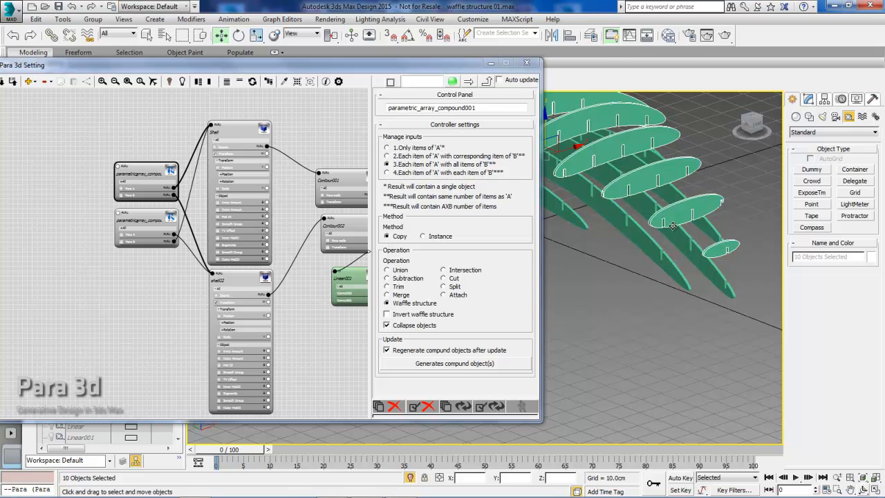
{"action": "middle_click_drag", "start_coordinate": [661, 237], "coordinate": [671, 240], "text": "alt"}
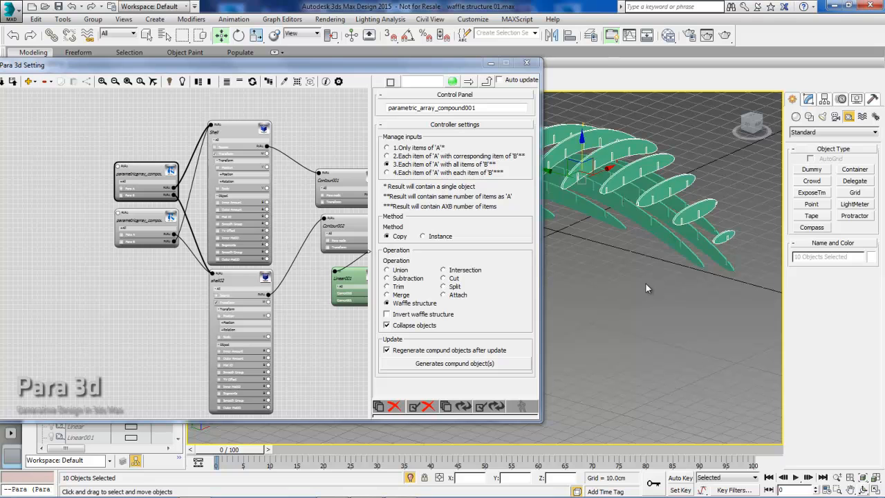
{"action": "scroll", "coordinate": [653, 260], "scroll_direction": "down", "scroll_amount": 6}
{"action": "mouse_move", "coordinate": [653, 257]}
{"action": "middle_mouse_down", "text": "alt"}
{"action": "mouse_move", "coordinate": [653, 275]}
{"action": "mouse_move", "coordinate": [633, 271]}
{"action": "mouse_move", "coordinate": [665, 268]}
{"action": "middle_mouse_up", "text": "alt"}
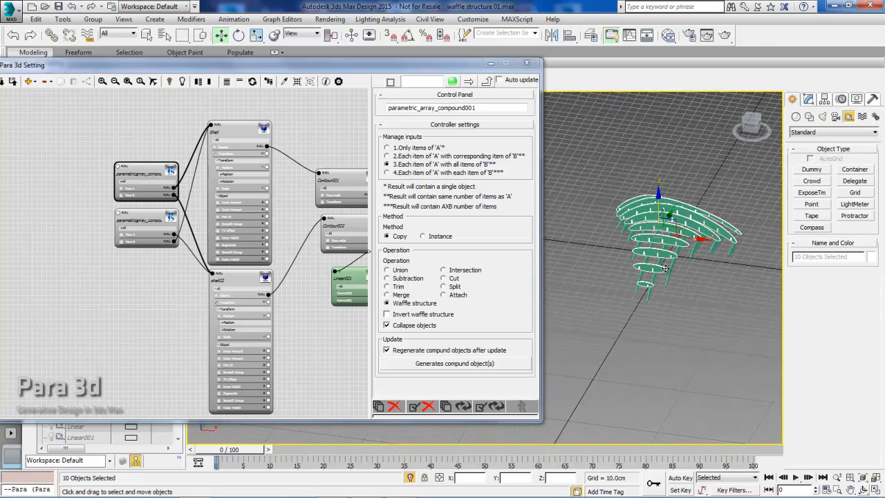
Step: Reposition the Para 3d Setting window fully into view and check both compound nodes together, leaving them deselected
{"action": "left_click_drag", "start_coordinate": [378, 70], "coordinate": [408, 65]}
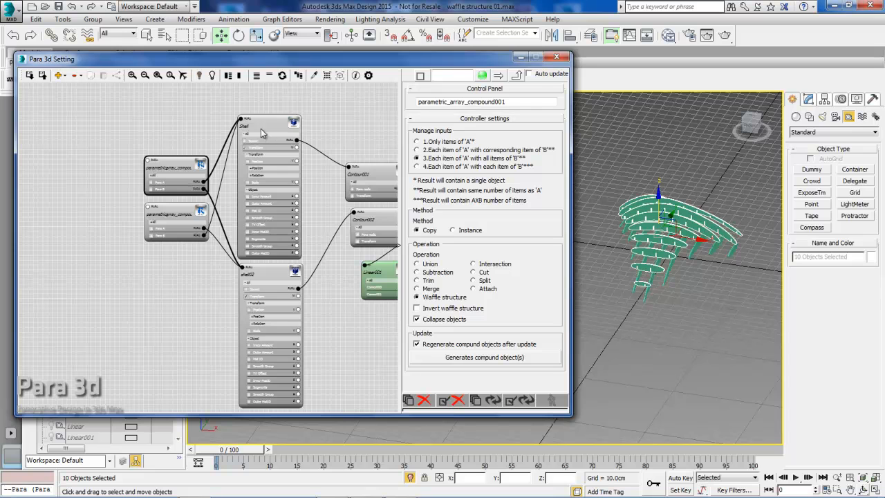
{"action": "left_click_drag", "start_coordinate": [185, 119], "coordinate": [131, 243]}
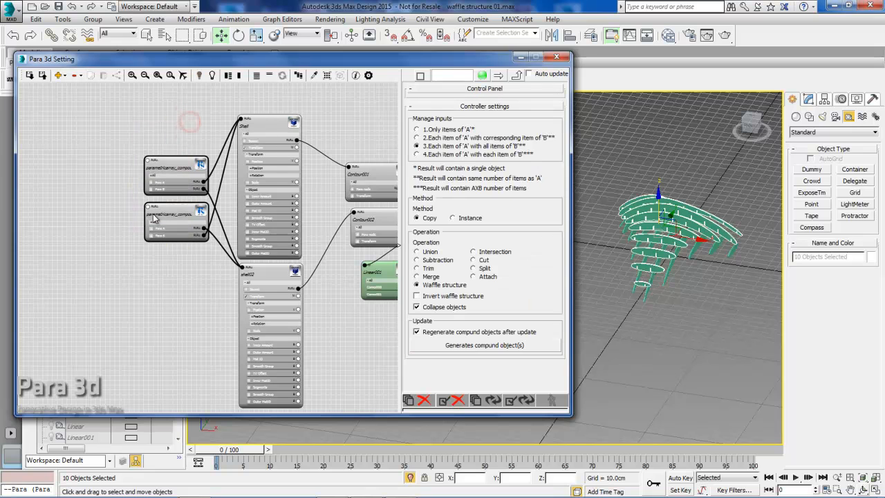
{"action": "left_click", "coordinate": [125, 126]}
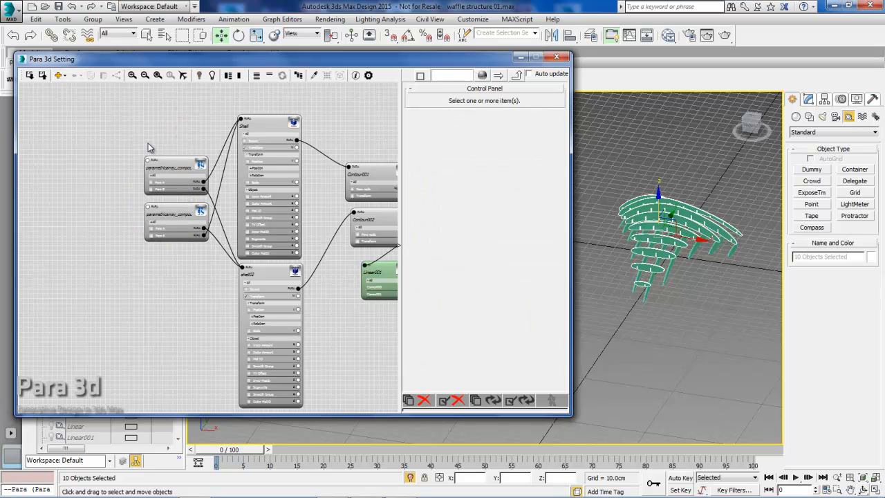
{"action": "scroll", "coordinate": [667, 237], "scroll_direction": "up", "scroll_amount": 2}
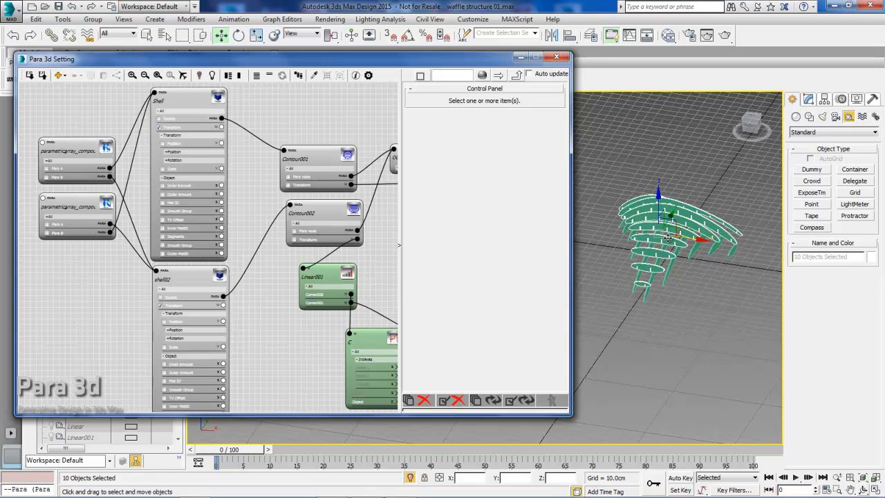
Step: Inspect the raised ribs' slots up close and select the second compound node to review its Invert waffle structure option
{"action": "middle_click_drag", "start_coordinate": [685, 253], "coordinate": [667, 237], "text": "alt"}
{"action": "scroll", "coordinate": [667, 237], "scroll_direction": "up", "scroll_amount": 6}
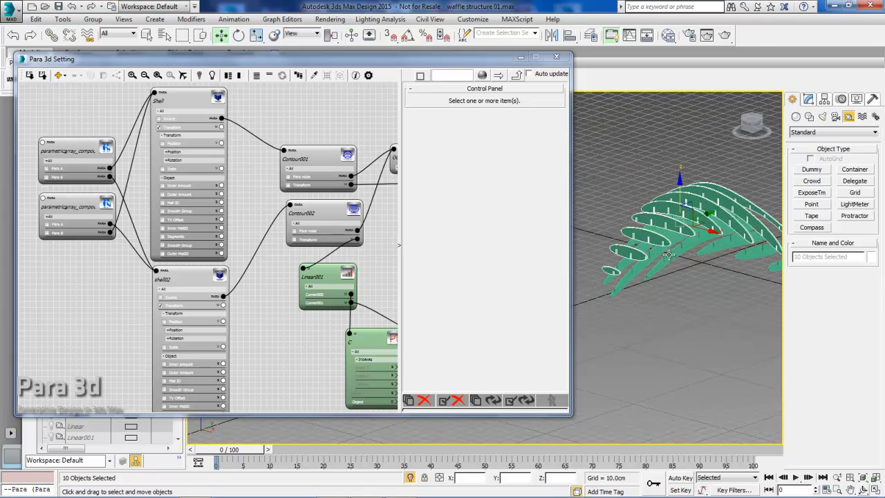
{"action": "middle_click_drag", "start_coordinate": [679, 240], "coordinate": [674, 227], "text": "alt"}
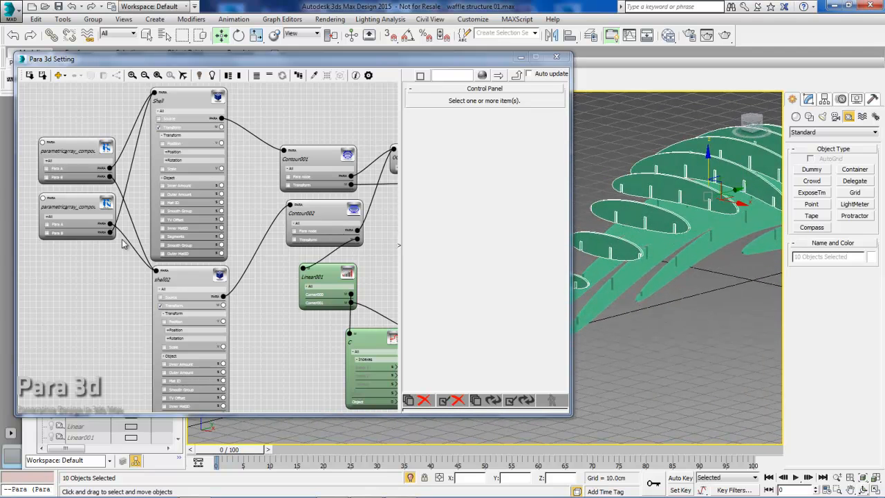
{"action": "left_click", "coordinate": [84, 204]}
{"action": "left_click_drag", "start_coordinate": [87, 208], "coordinate": [87, 214]}
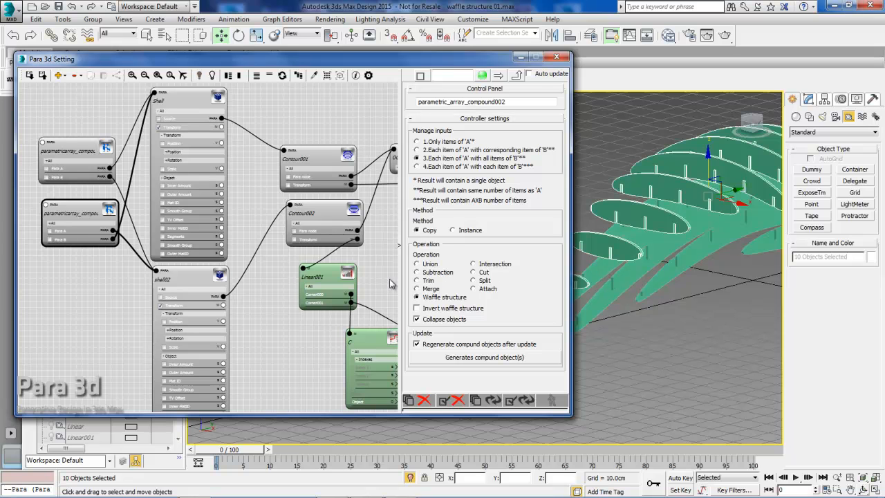
{"action": "left_click_drag", "start_coordinate": [87, 213], "coordinate": [87, 212]}
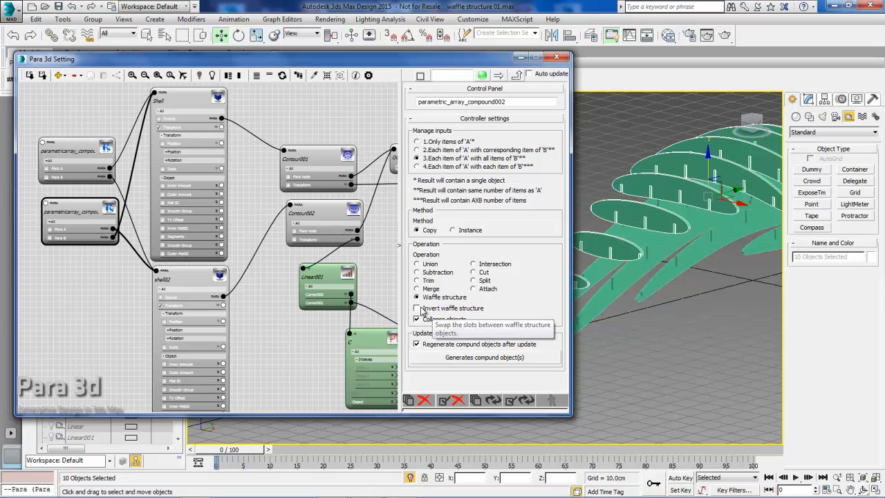
{"action": "left_click_drag", "start_coordinate": [80, 211], "coordinate": [79, 202]}
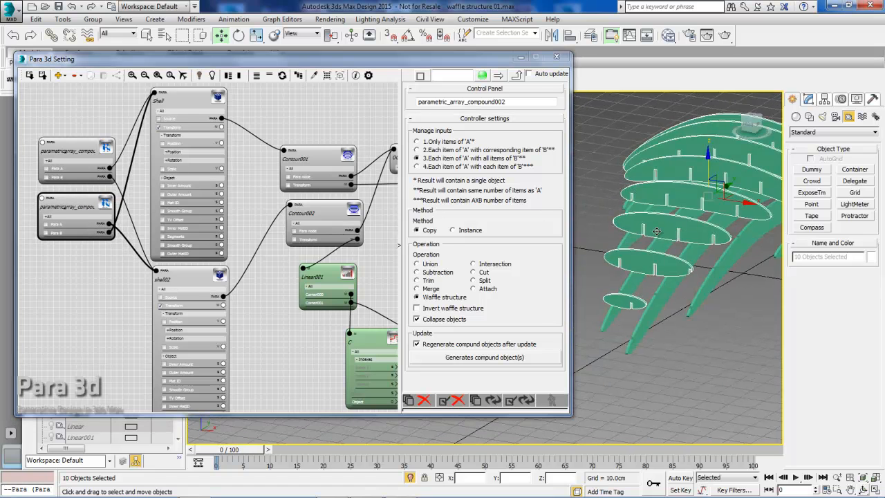
Step: Compare the slot directions on the upper and lower rib sets, viewing the whole structure and close-up details
{"action": "scroll", "coordinate": [657, 233], "scroll_direction": "down", "scroll_amount": 6}
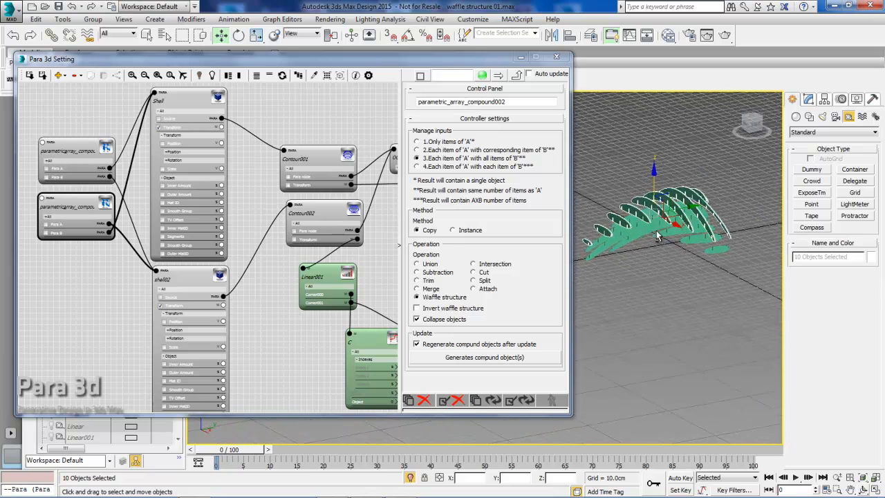
{"action": "scroll", "coordinate": [678, 217], "scroll_direction": "up", "scroll_amount": 6}
{"action": "scroll", "coordinate": [682, 210], "scroll_direction": "down", "scroll_amount": 5}
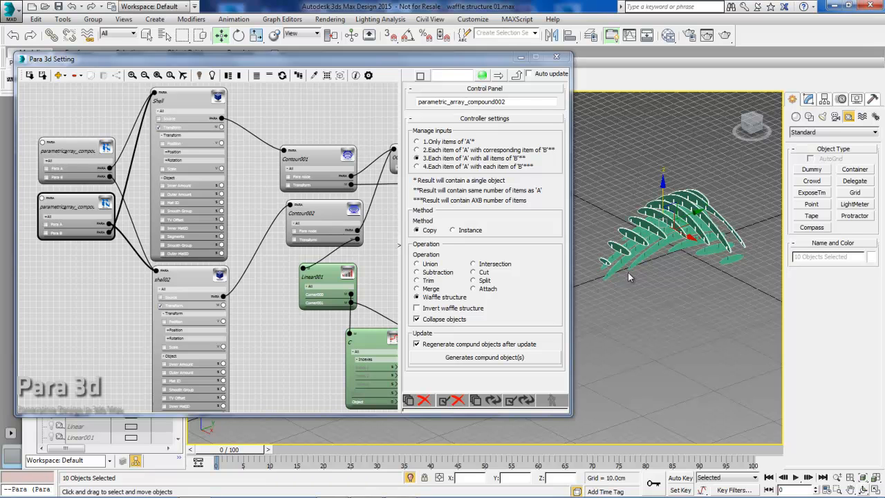
{"action": "middle_click_drag", "start_coordinate": [670, 250], "coordinate": [704, 191], "text": "alt"}
{"action": "scroll", "coordinate": [670, 237], "scroll_direction": "up", "scroll_amount": 4}
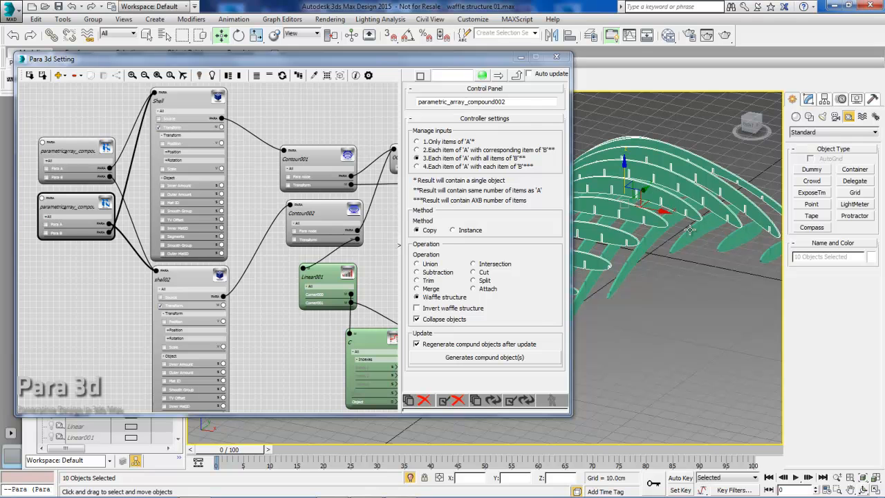
{"action": "left_click", "coordinate": [172, 60]}
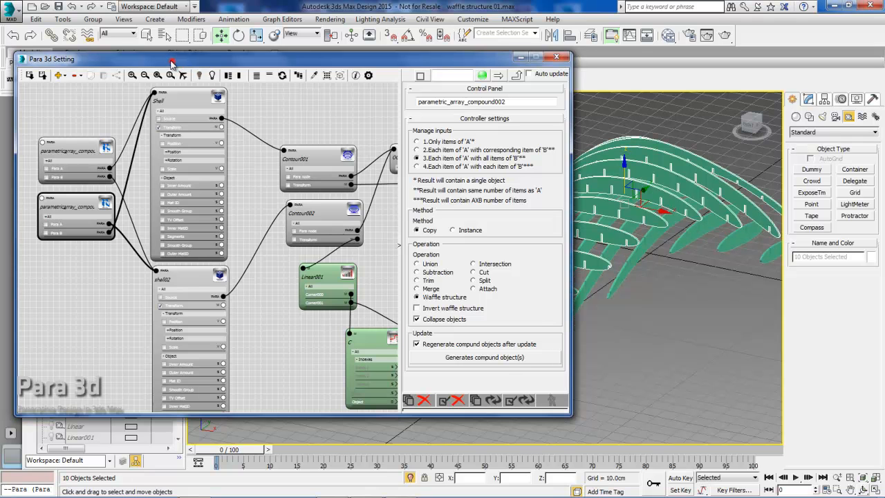